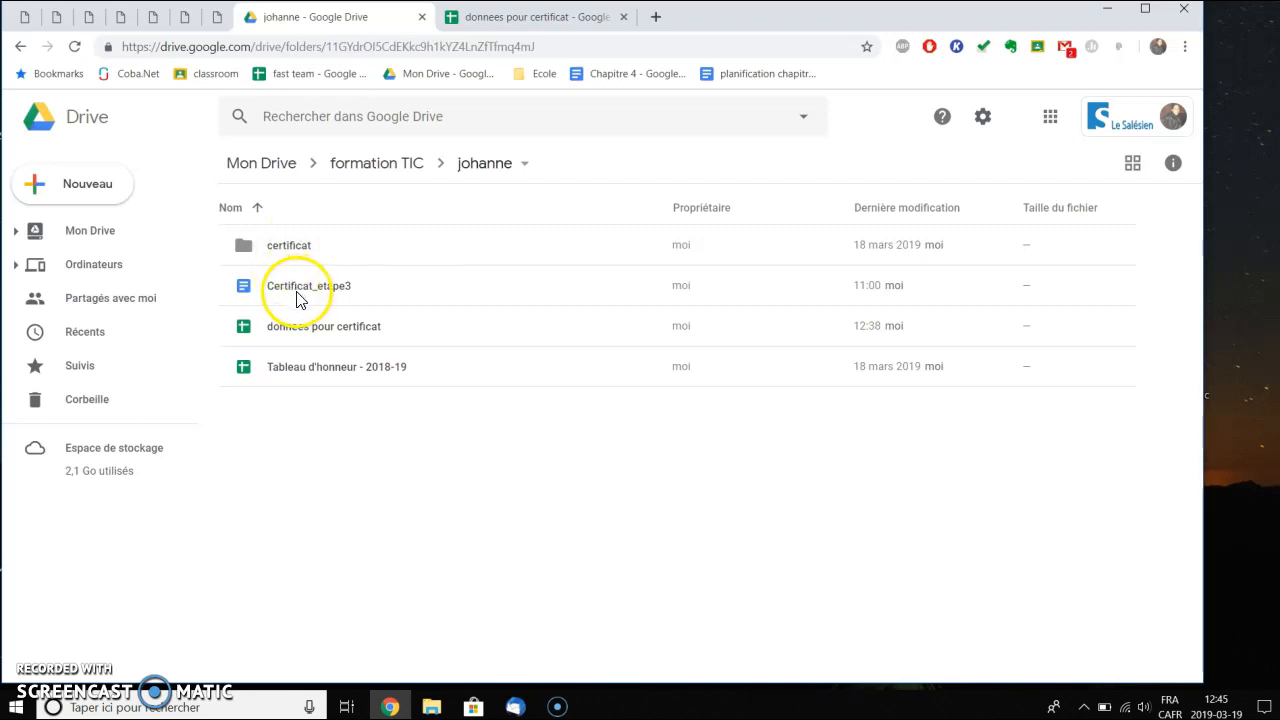
Open Certificat_etape3, compare its merge tags with the column headers in the donnees pour certificat spreadsheet, and close the document
{"action": "double_click", "coordinate": [296, 290]}
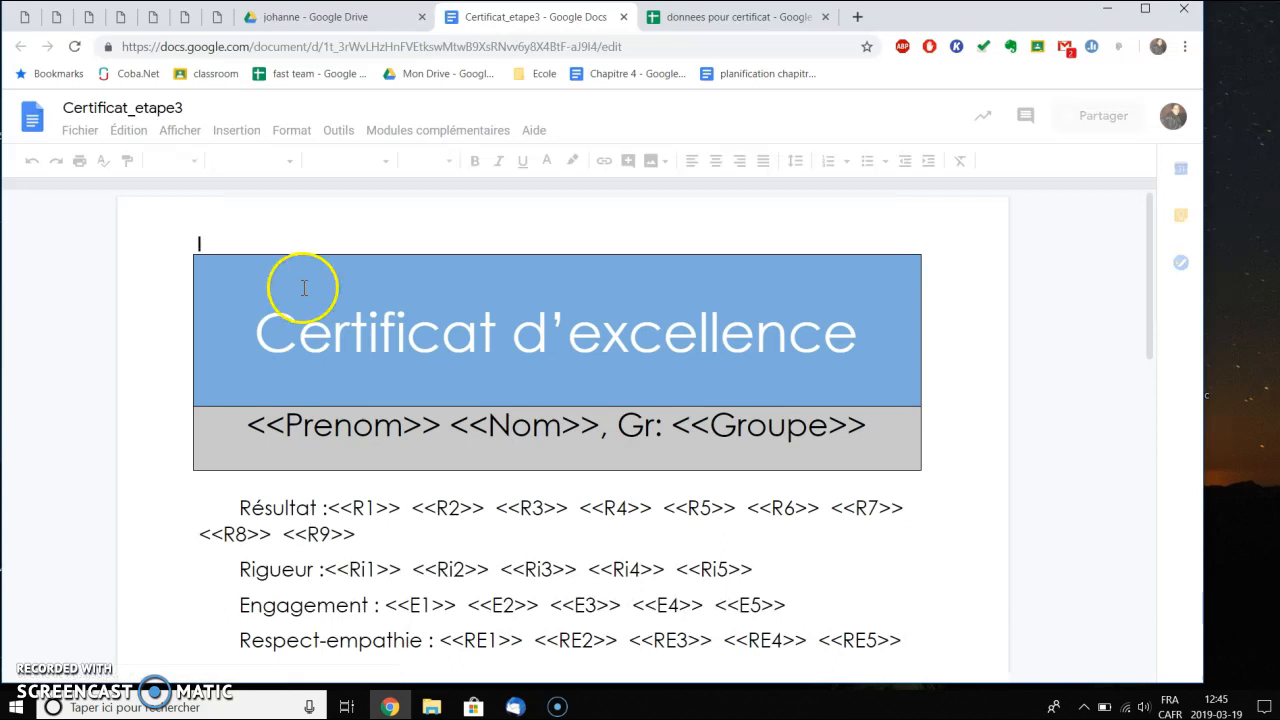
{"action": "scroll", "coordinate": [345, 380], "scroll_direction": "down", "scroll_amount": 1}
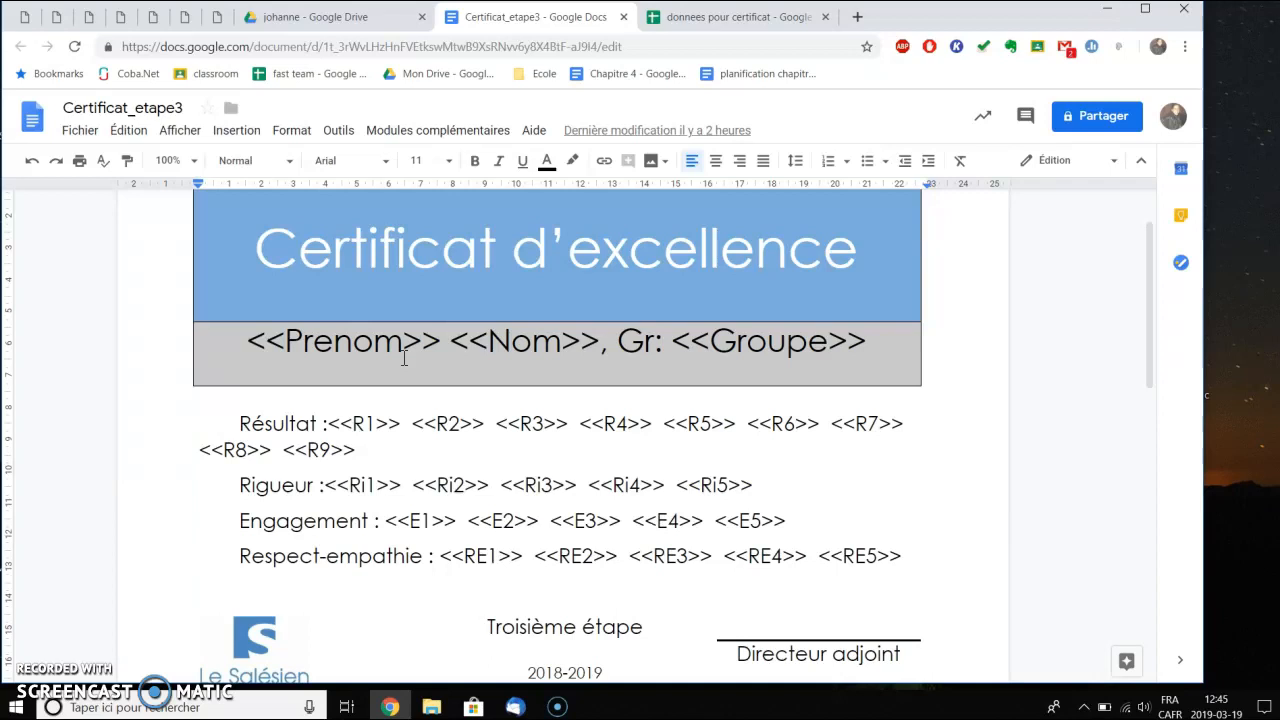
{"action": "left_click", "coordinate": [722, 18]}
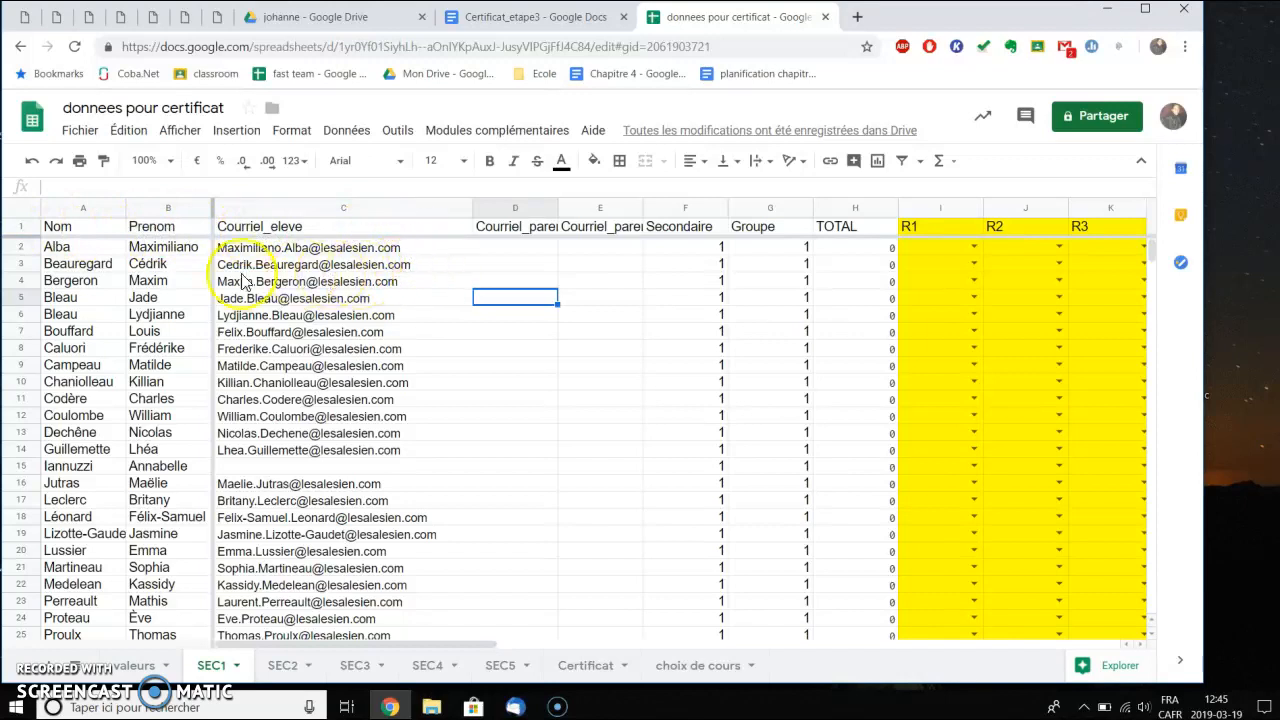
{"action": "left_click", "coordinate": [164, 248]}
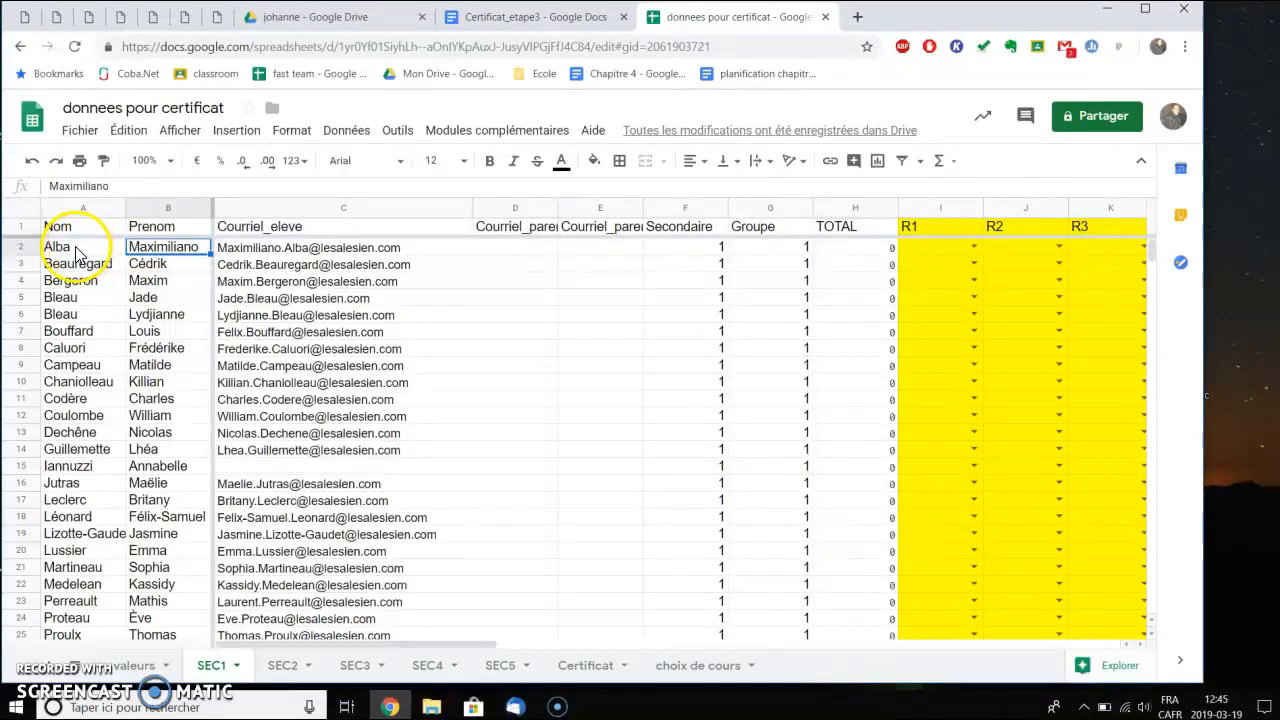
{"action": "left_click", "coordinate": [484, 18]}
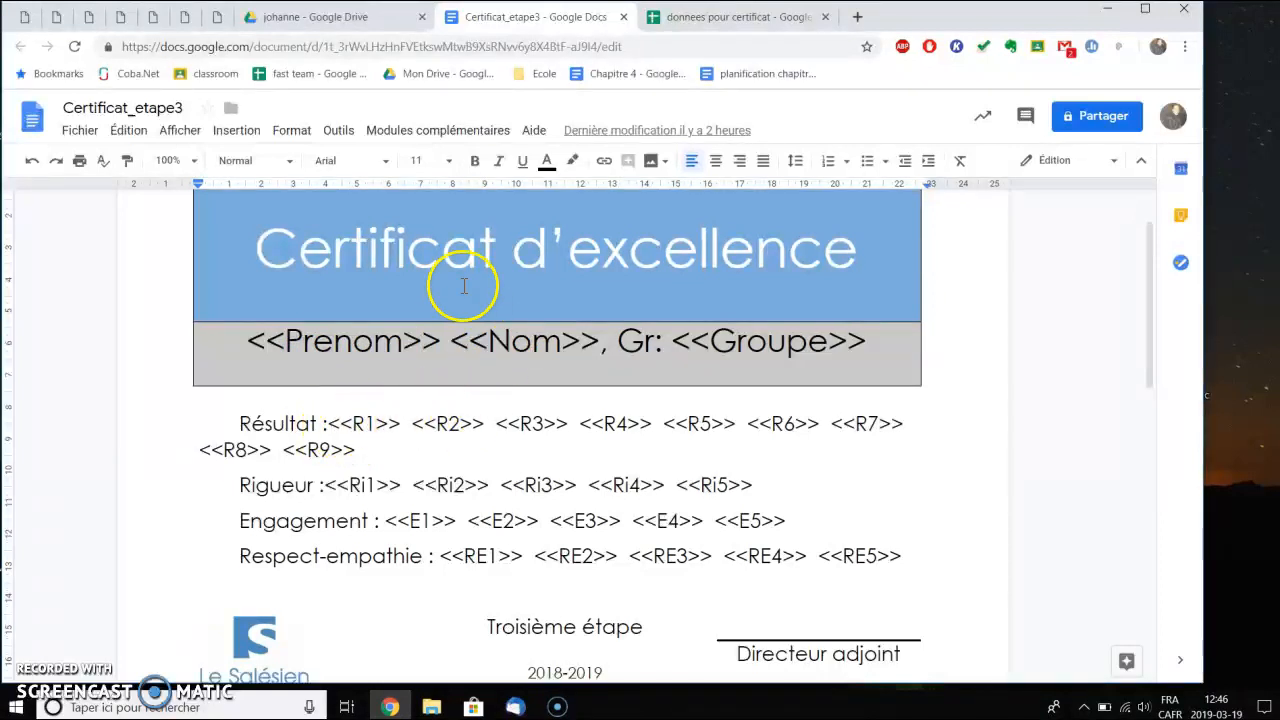
{"action": "left_click", "coordinate": [678, 17]}
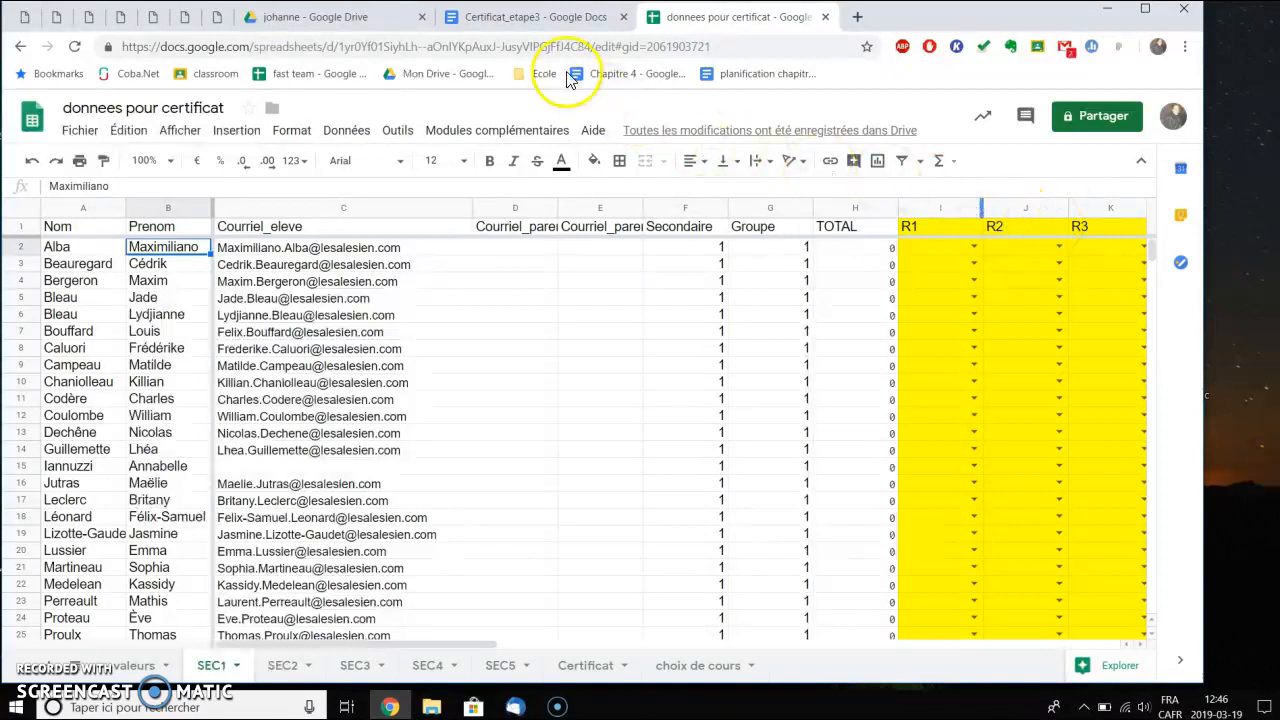
{"action": "left_click", "coordinate": [536, 20]}
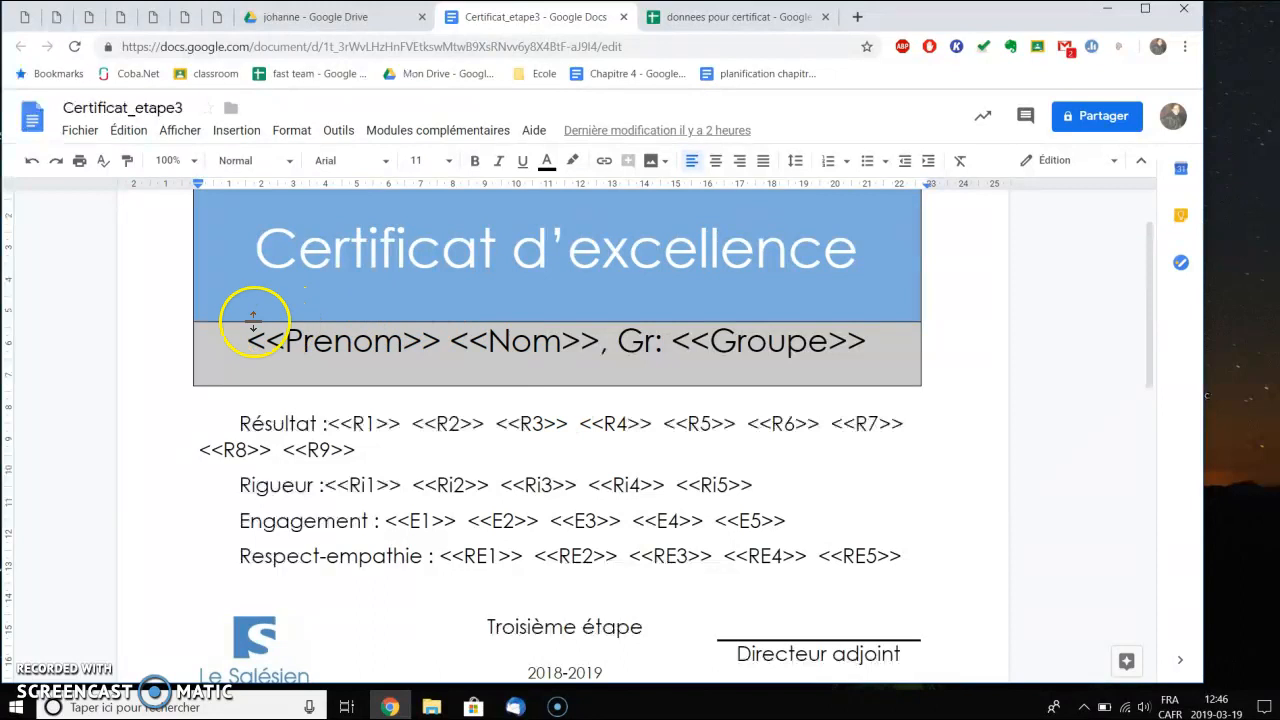
{"action": "left_click", "coordinate": [623, 17]}
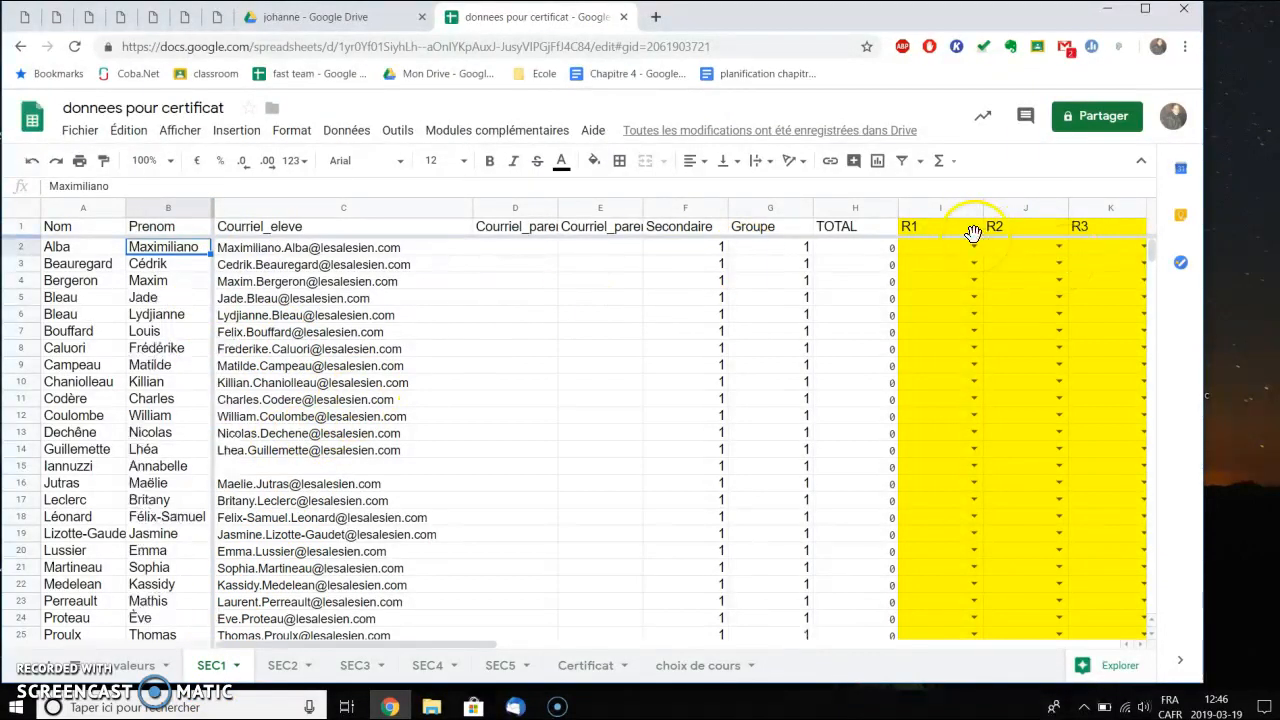
In row 2 of the SEC1 sheet, choose APL for R1, MATH for R2 and ANG for E1
{"action": "left_click_drag", "start_coordinate": [467, 642], "coordinate": [657, 645]}
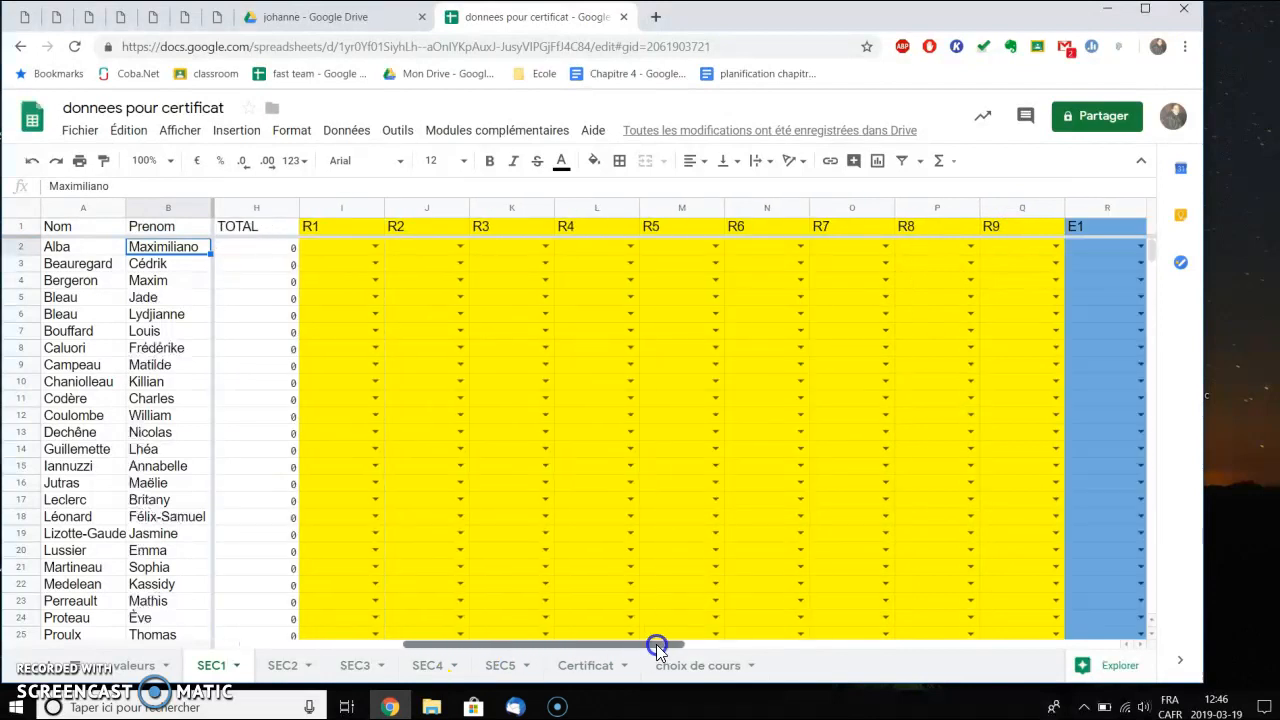
{"action": "left_click", "coordinate": [373, 246]}
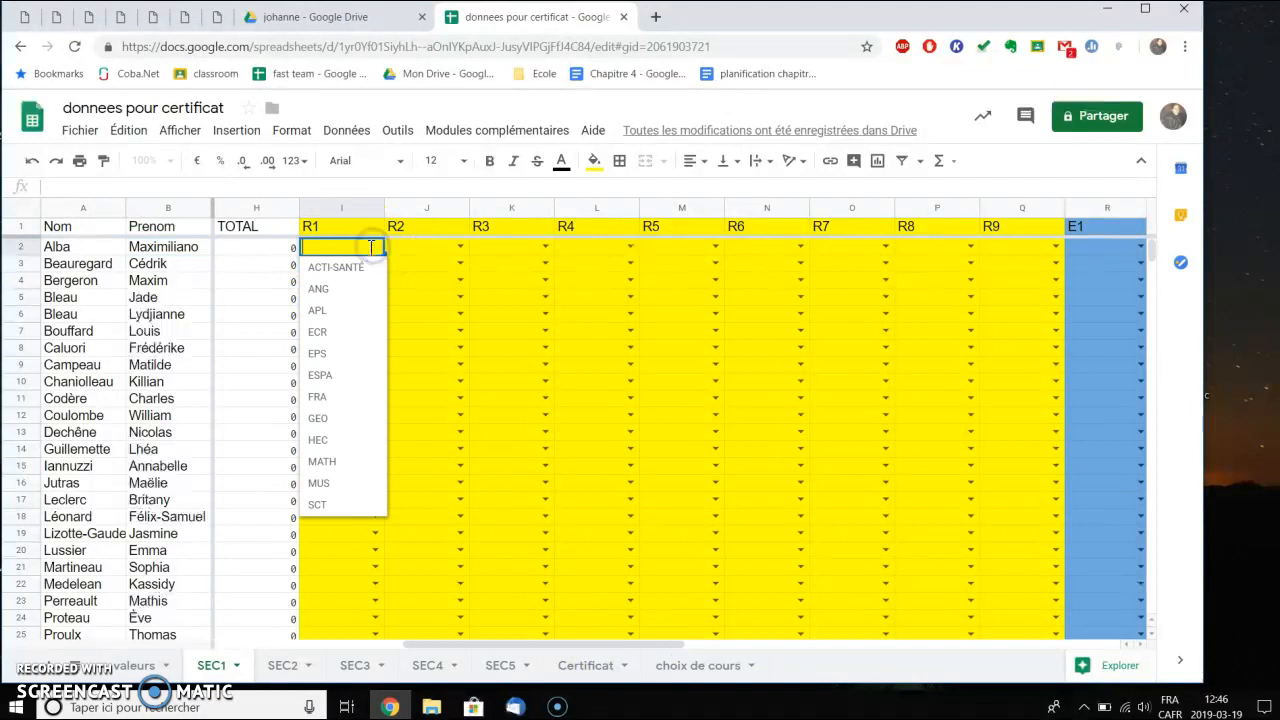
{"action": "left_click", "coordinate": [318, 310]}
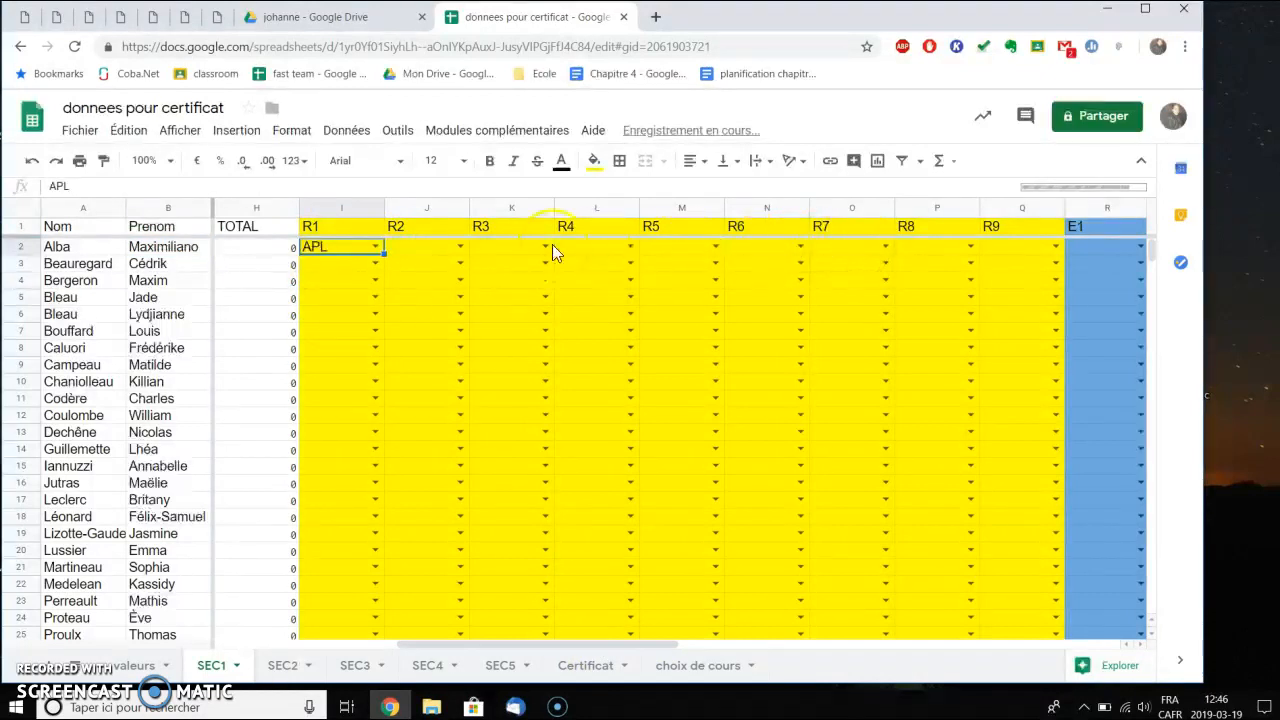
{"action": "left_click", "coordinate": [458, 247]}
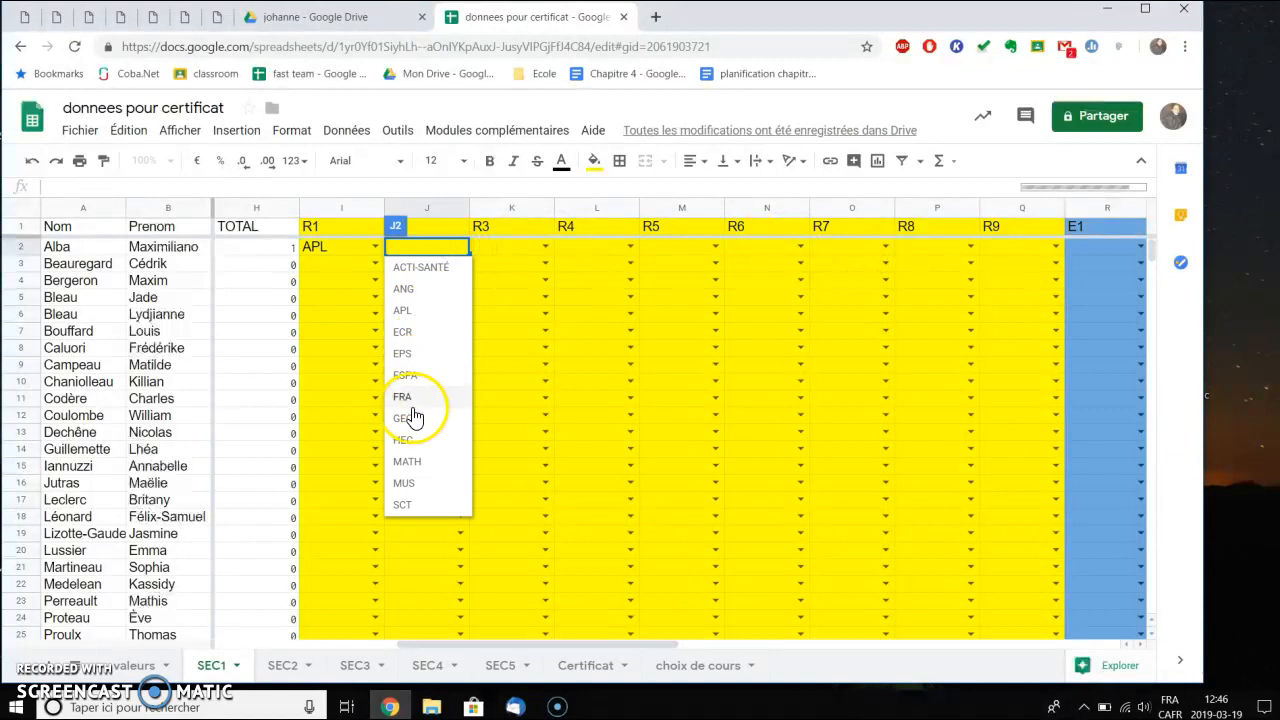
{"action": "left_click", "coordinate": [408, 462]}
{"action": "left_click_drag", "start_coordinate": [508, 644], "coordinate": [566, 645]}
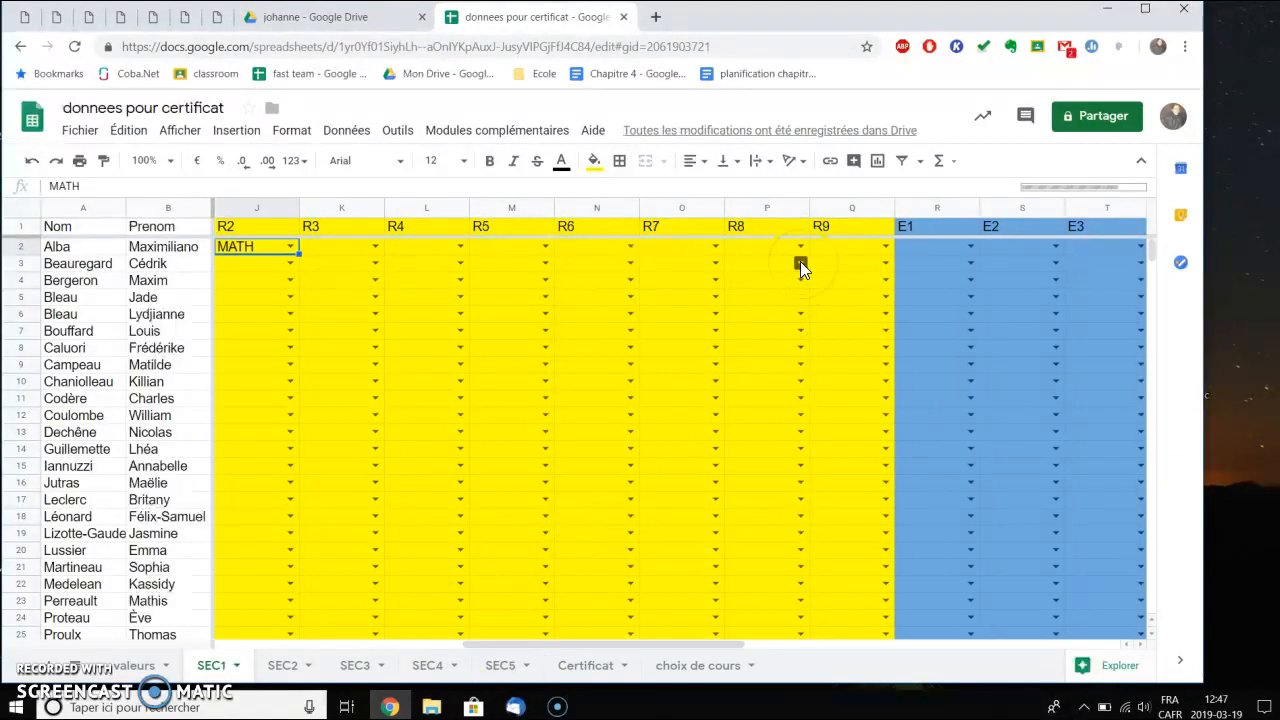
{"action": "left_click", "coordinate": [971, 249]}
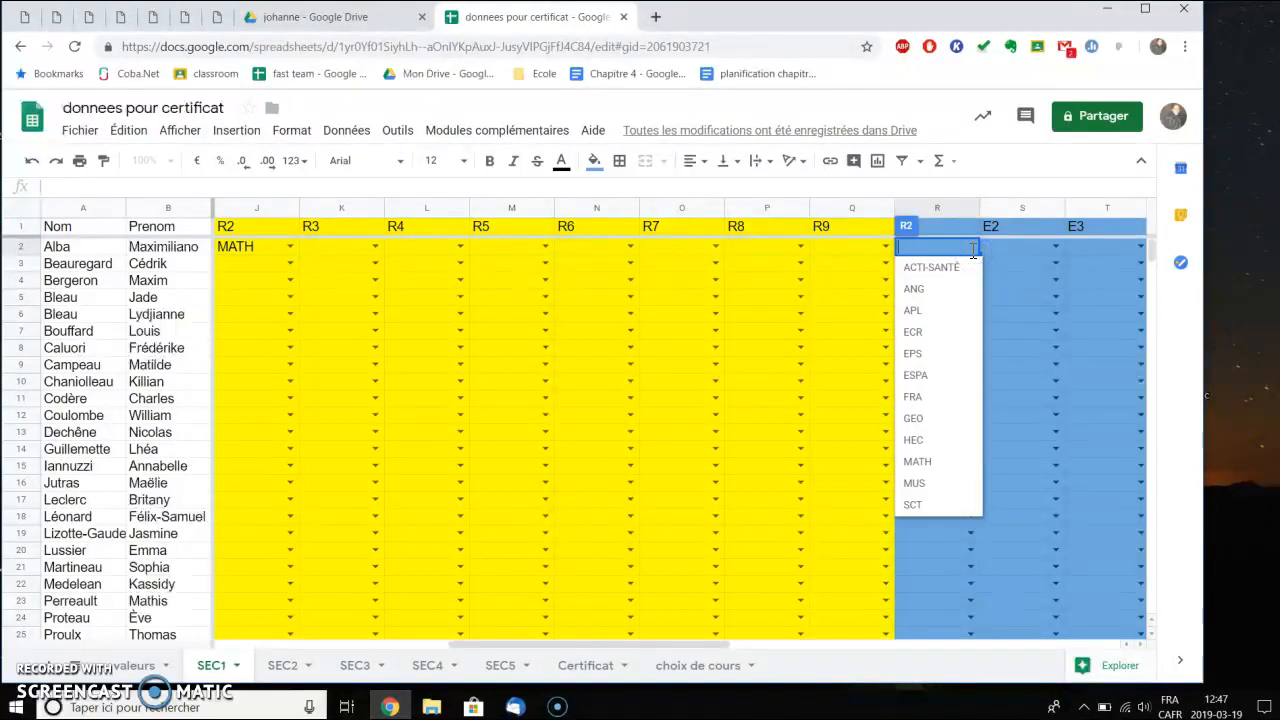
{"action": "left_click", "coordinate": [946, 287]}
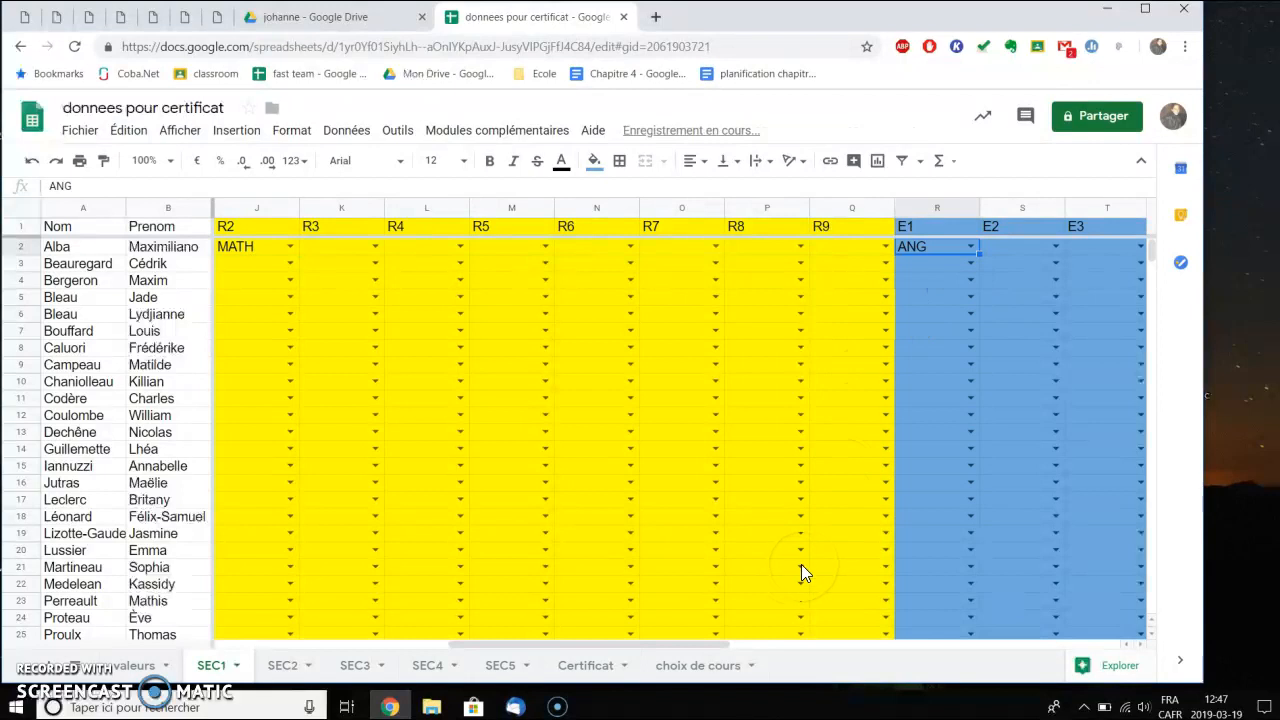
Choose ECR for R1 in row 4, and EPS for R3 and ESPA for R1 in row 8
{"action": "left_click_drag", "start_coordinate": [652, 640], "coordinate": [556, 642]}
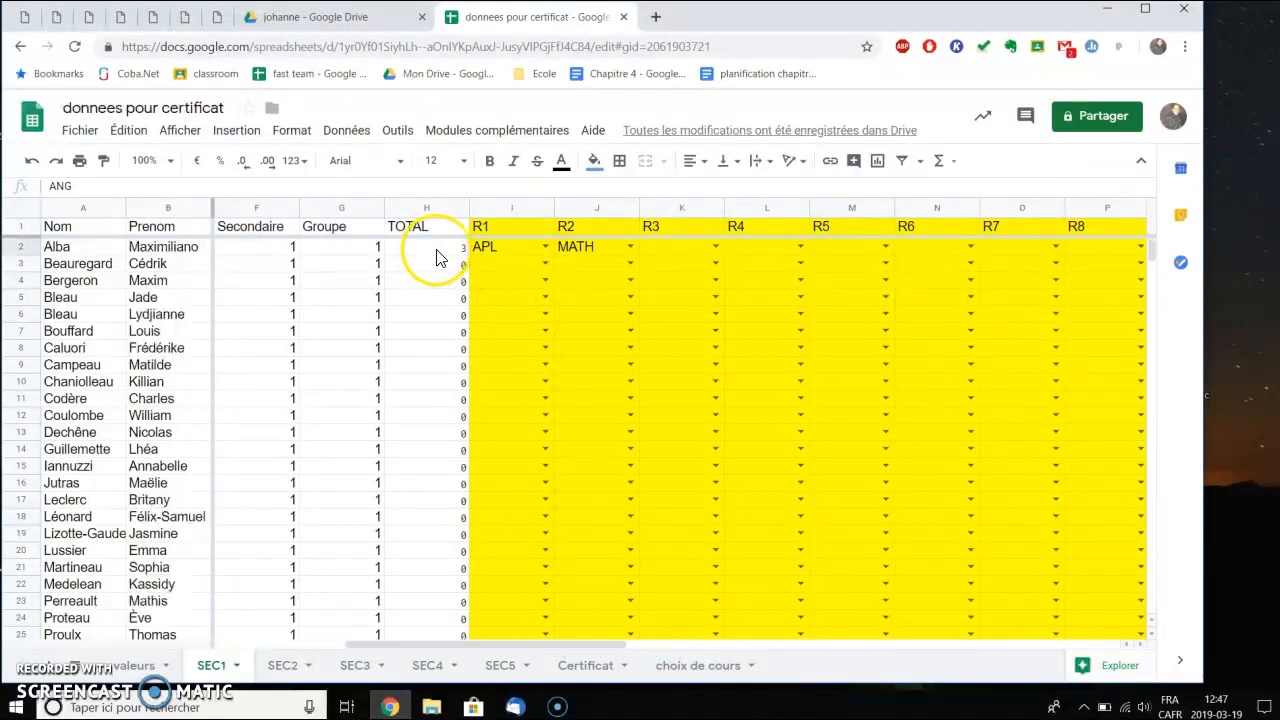
{"action": "left_click", "coordinate": [544, 280]}
{"action": "left_click", "coordinate": [488, 366]}
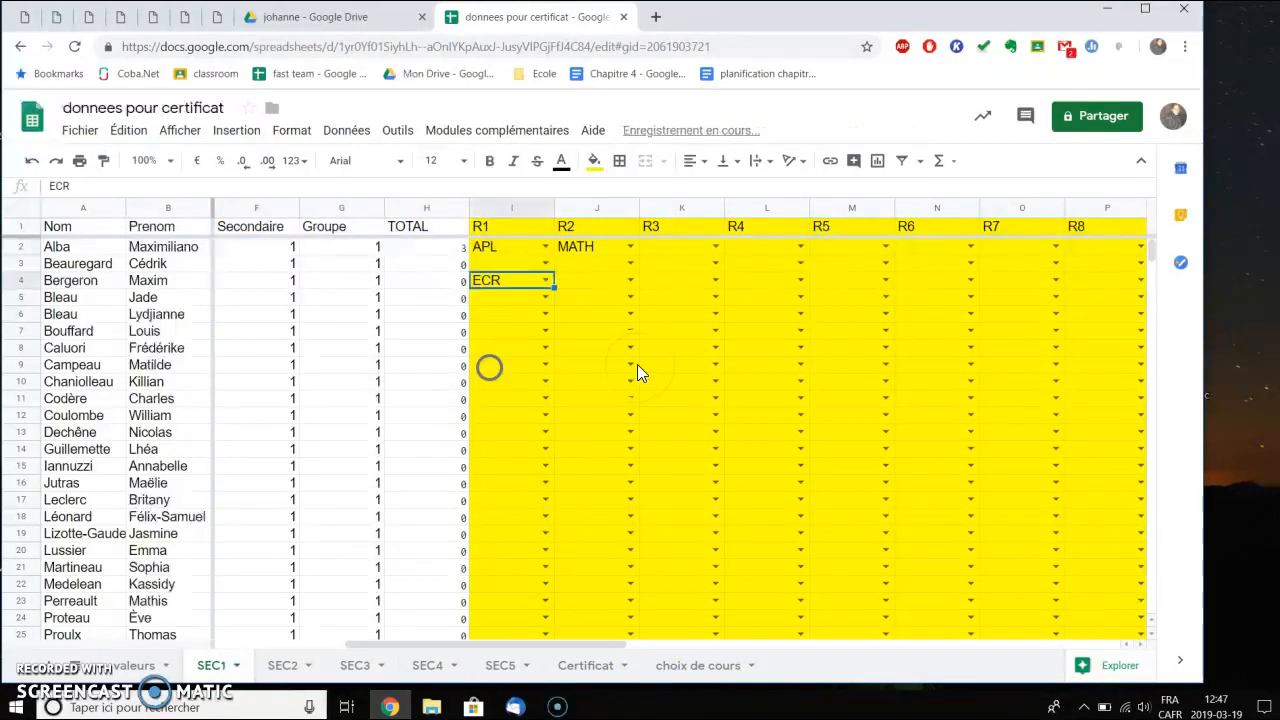
{"action": "left_click", "coordinate": [712, 345]}
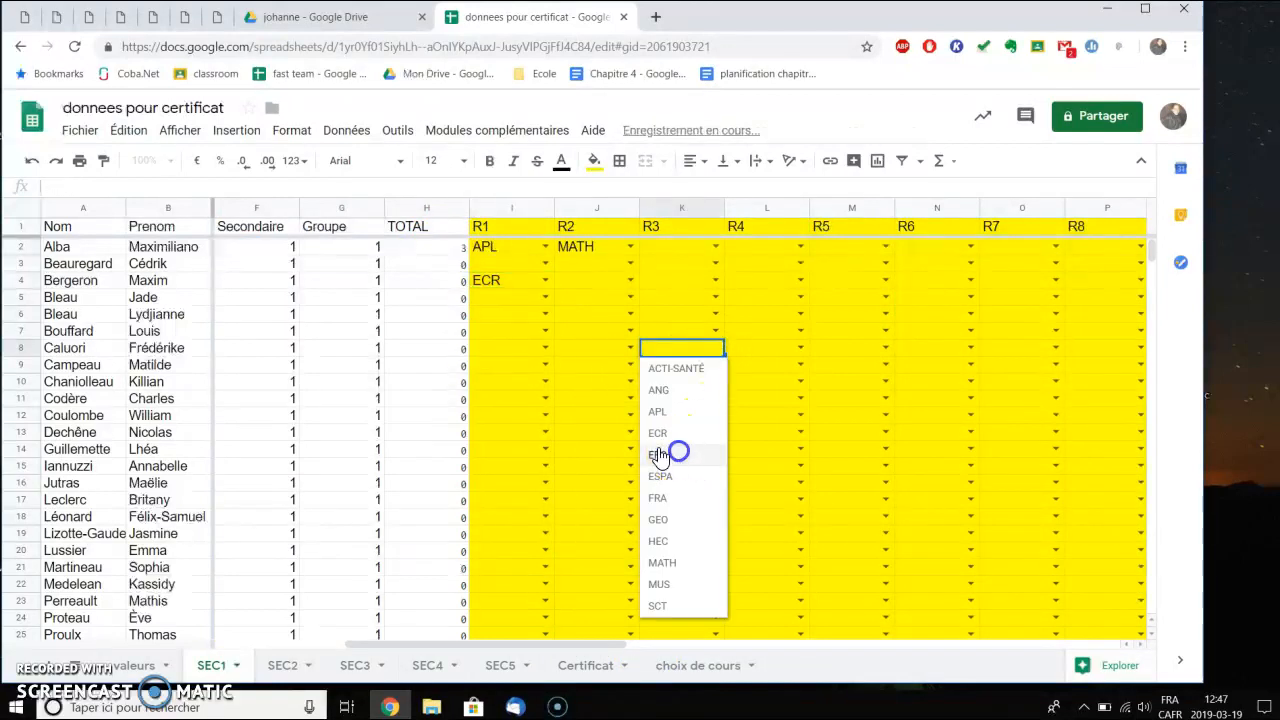
{"action": "left_click", "coordinate": [678, 451]}
{"action": "left_click", "coordinate": [543, 348]}
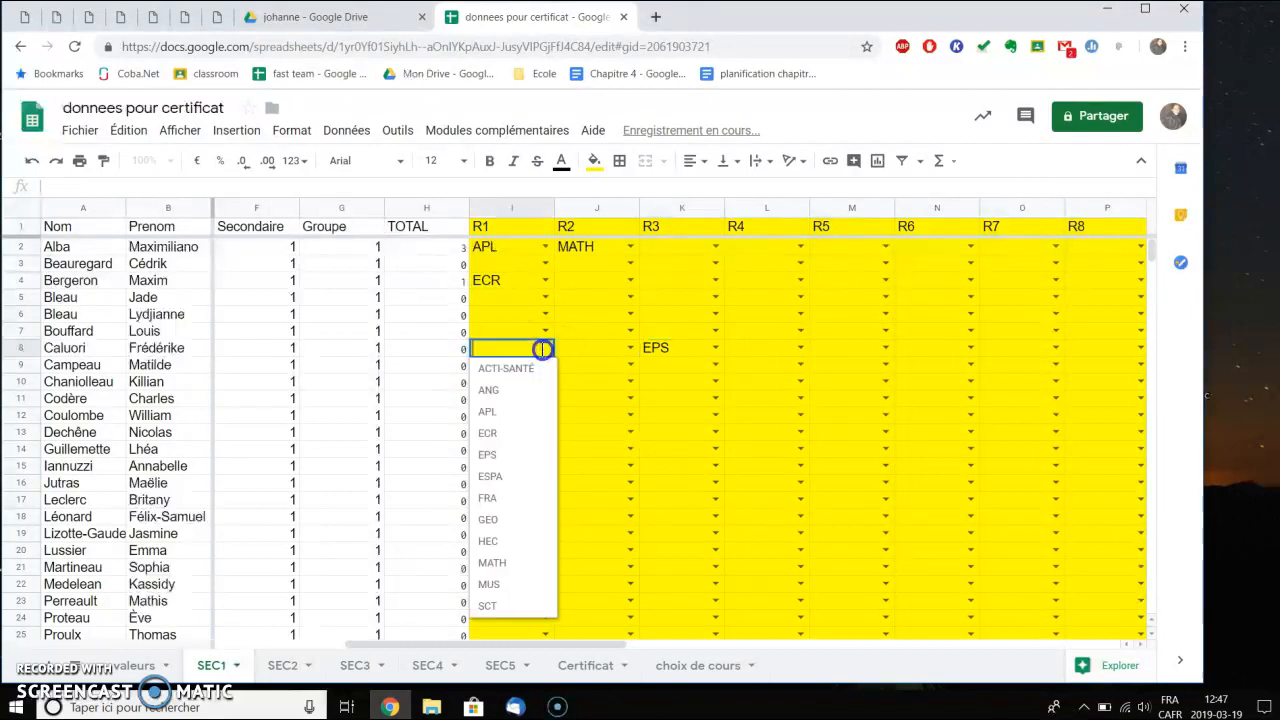
{"action": "left_click", "coordinate": [514, 472]}
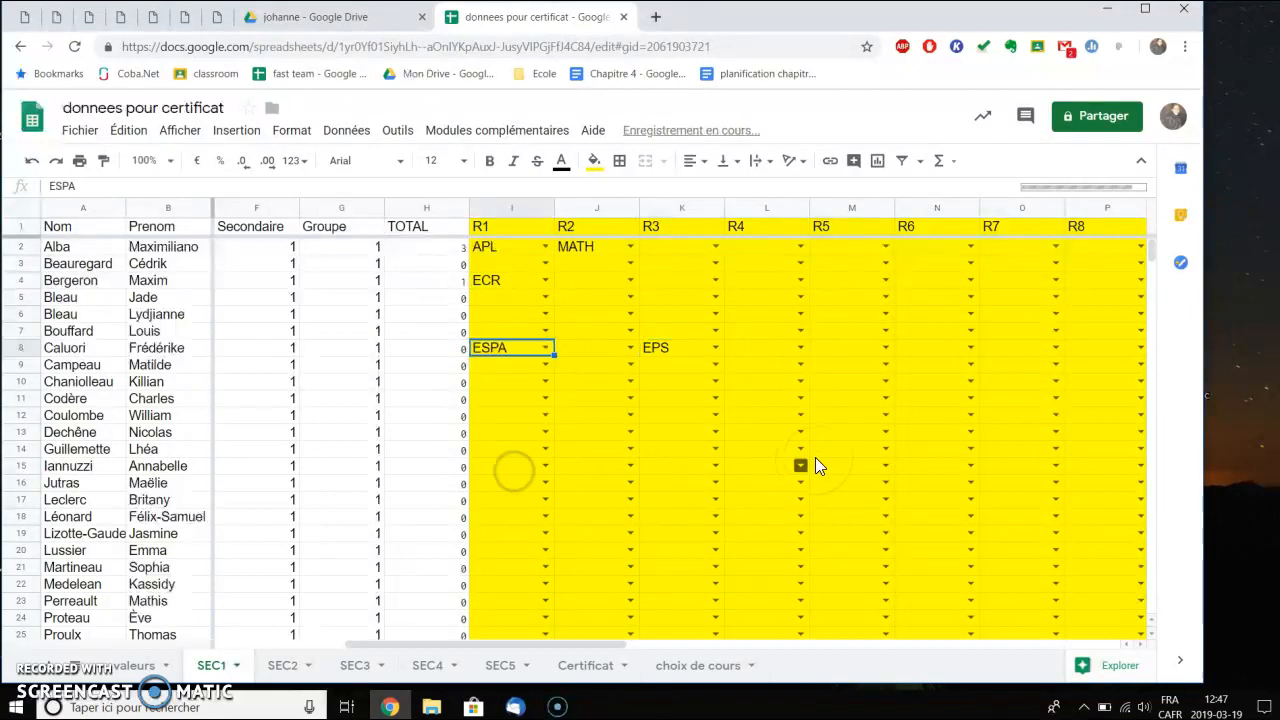
Choose GEO for R5 in row 14 of the SEC1 sheet
{"action": "left_click", "coordinate": [884, 449]}
{"action": "left_click", "coordinate": [836, 622]}
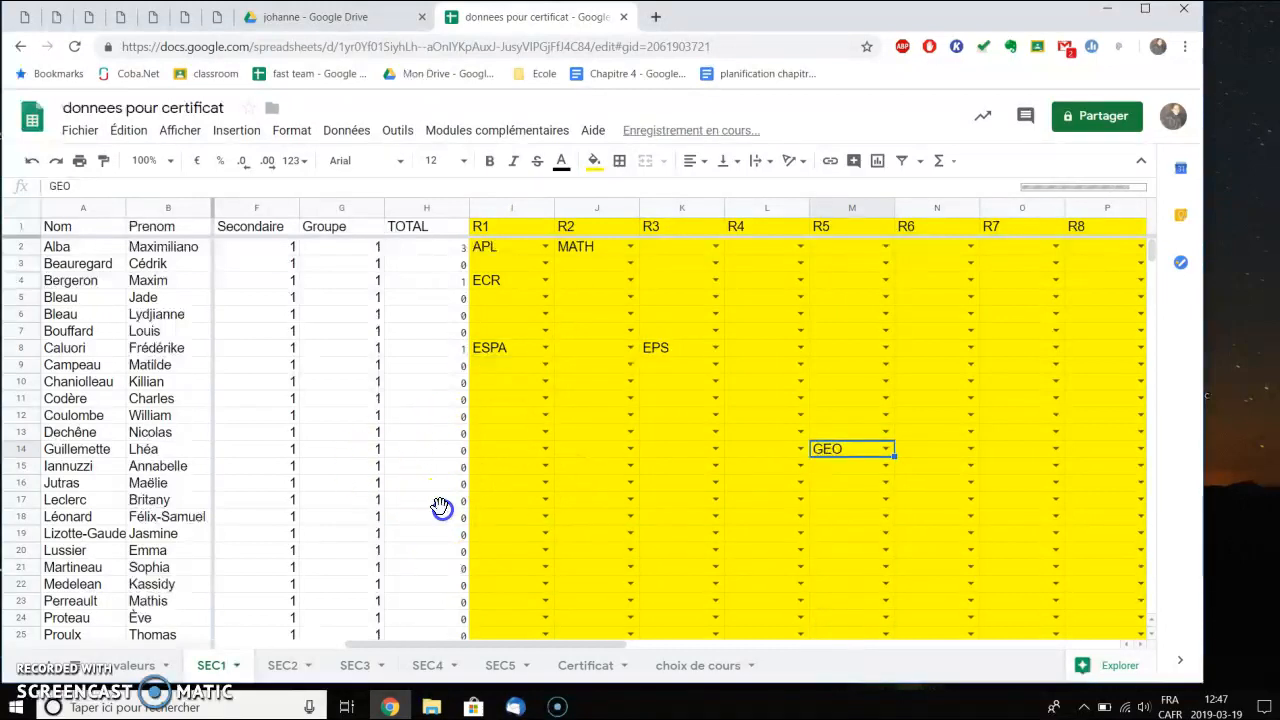
{"action": "left_click_drag", "start_coordinate": [443, 512], "coordinate": [440, 499]}
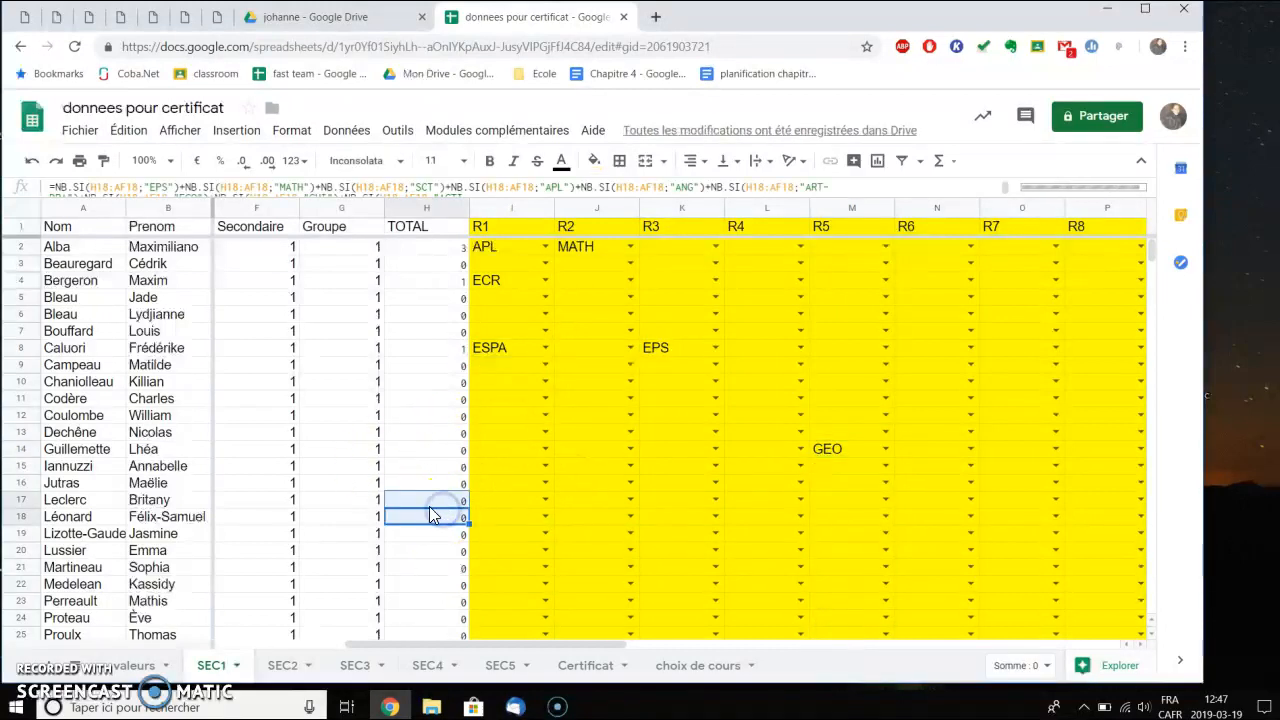
{"action": "left_click", "coordinate": [580, 486]}
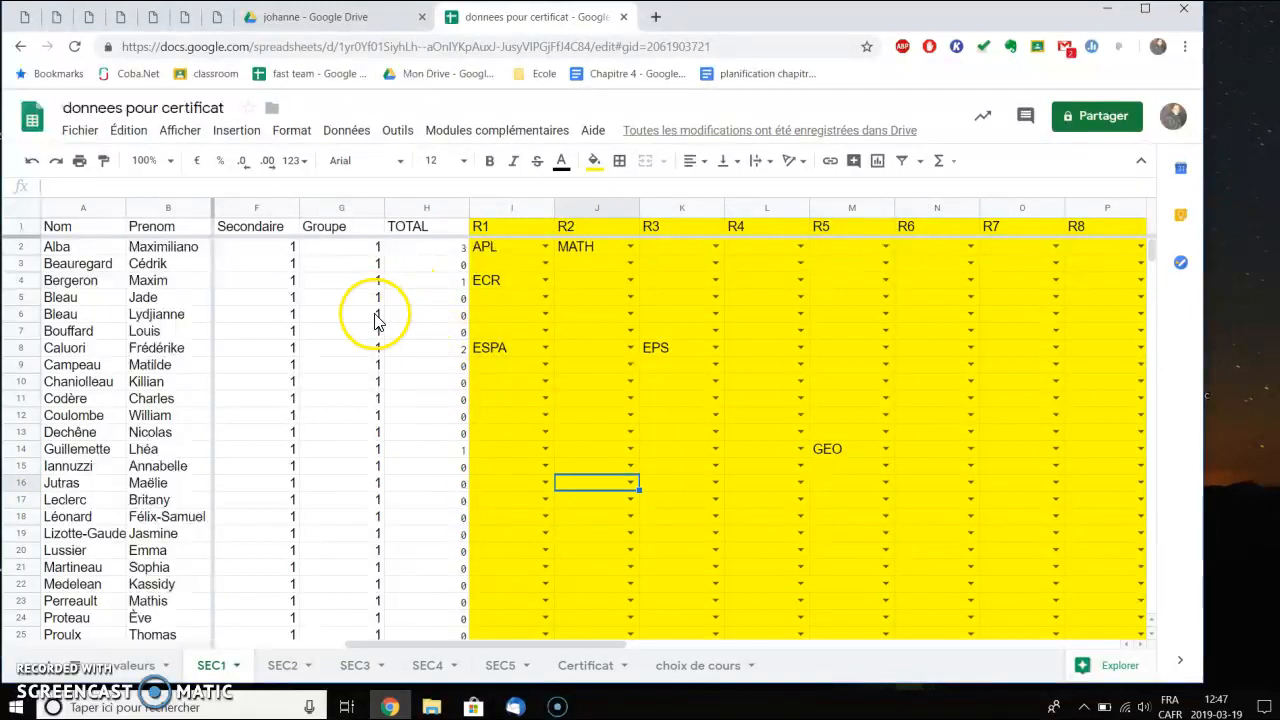
Set up a range sort of the whole SEC1 sheet with a header row, by TOTAL from Z to A
{"action": "left_click", "coordinate": [14, 214]}
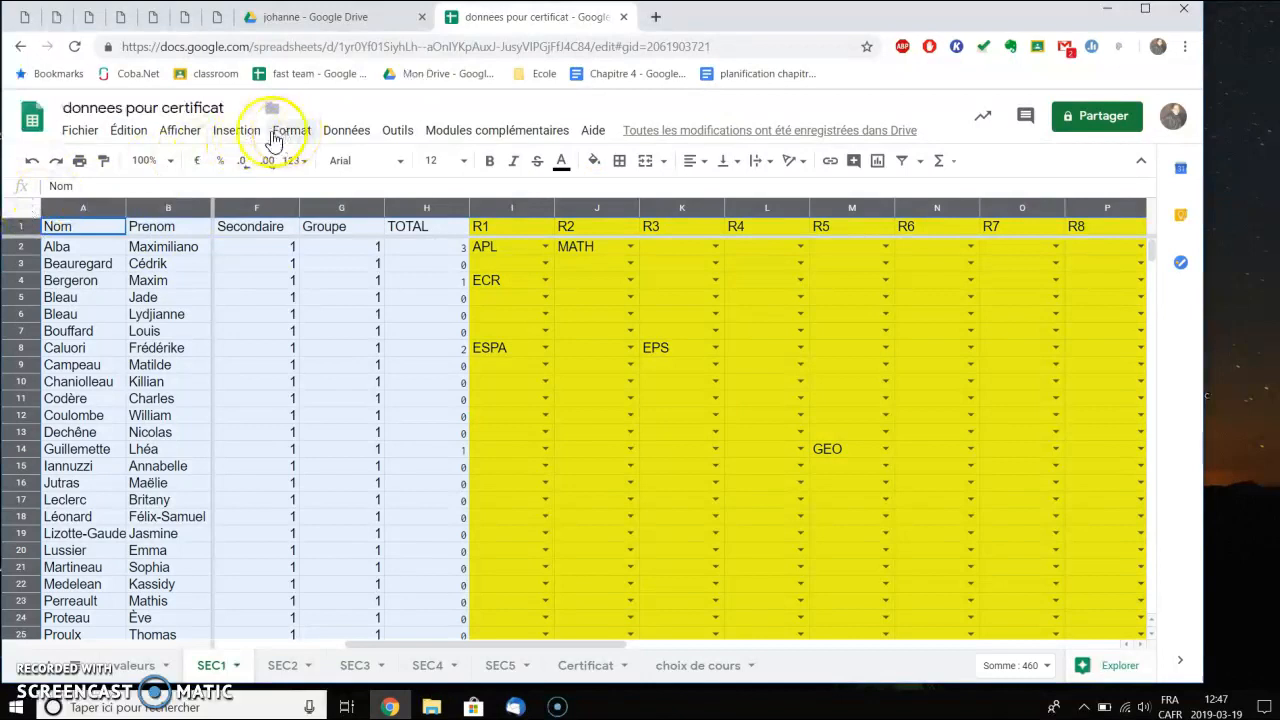
{"action": "left_click", "coordinate": [340, 134]}
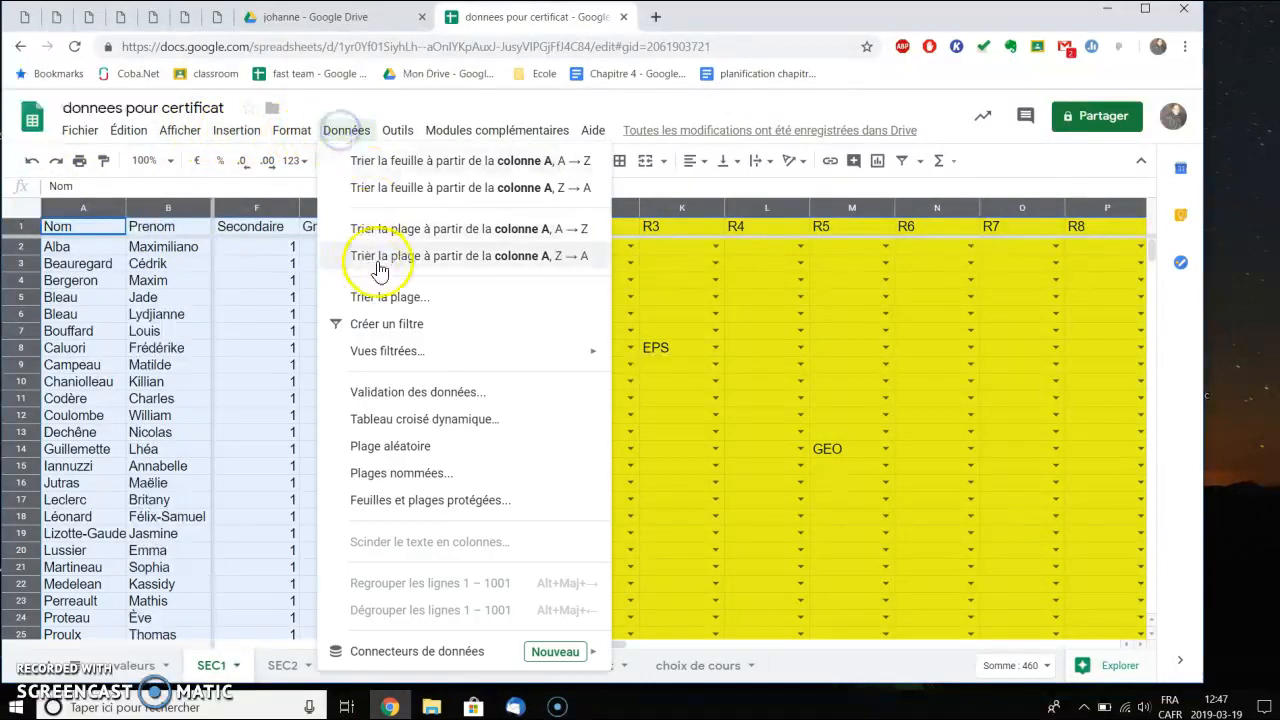
{"action": "left_click", "coordinate": [372, 298]}
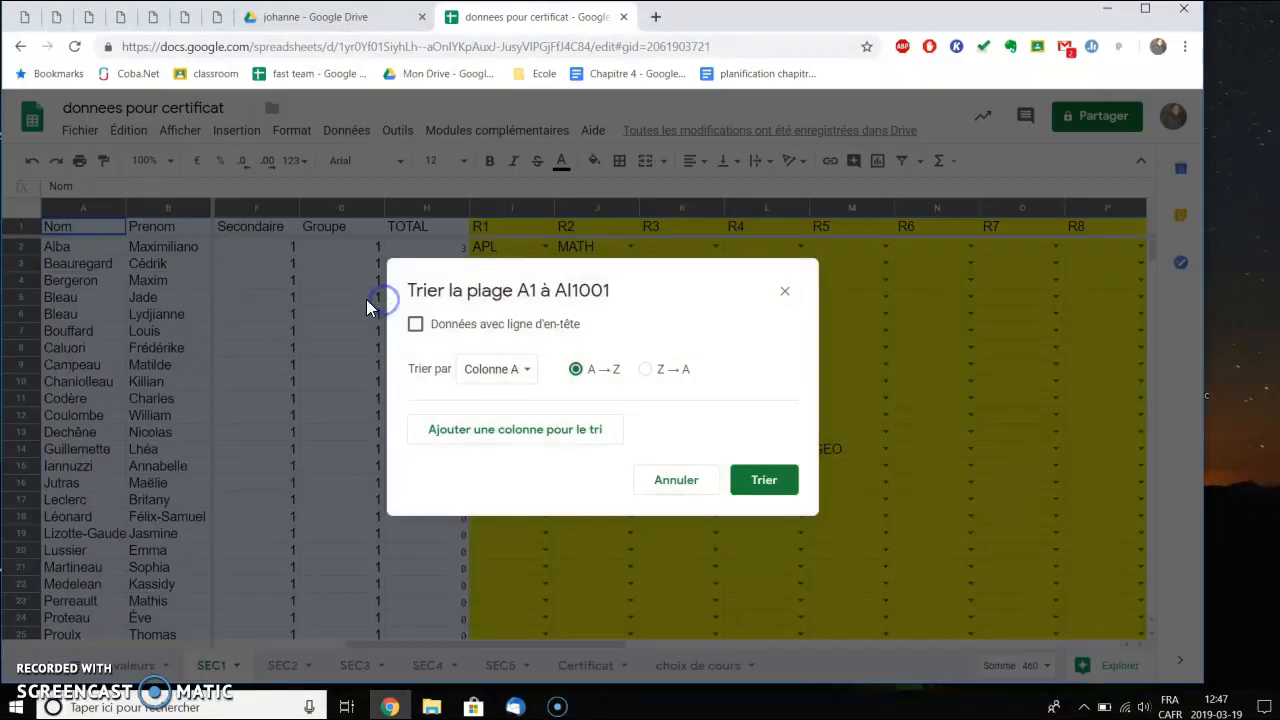
{"action": "left_click", "coordinate": [415, 324]}
{"action": "left_click", "coordinate": [505, 372]}
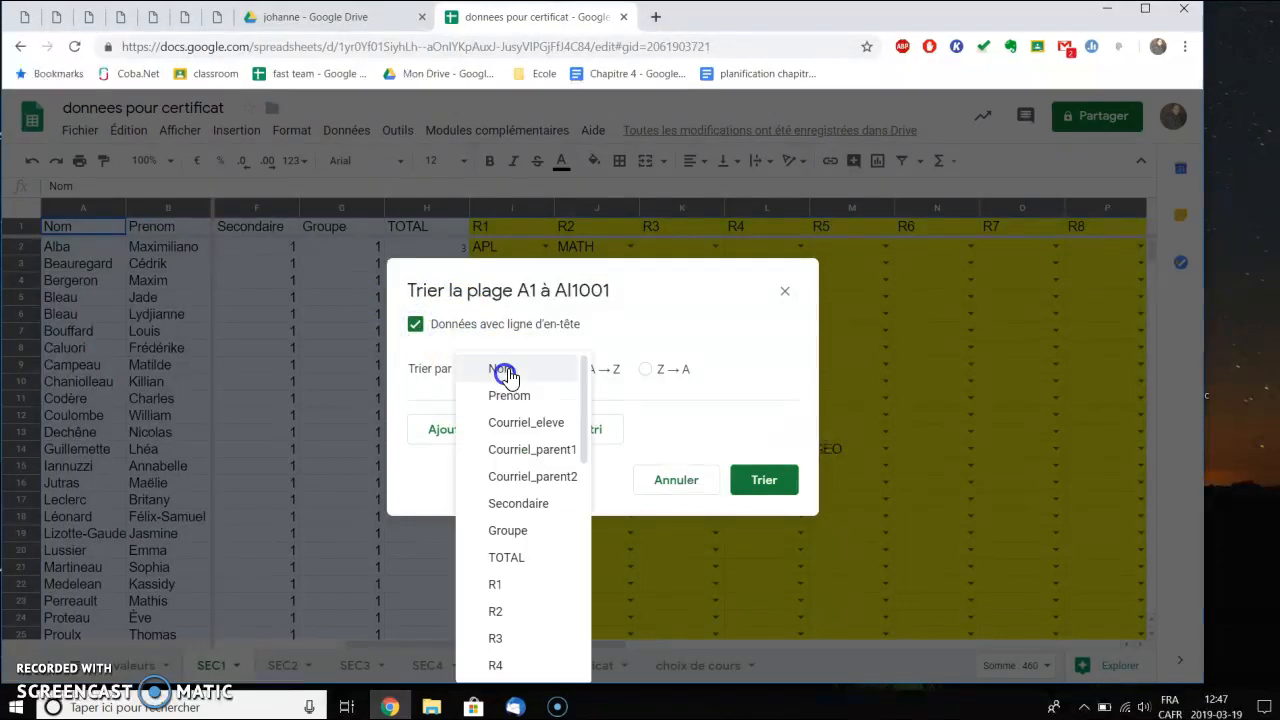
{"action": "left_click", "coordinate": [507, 552]}
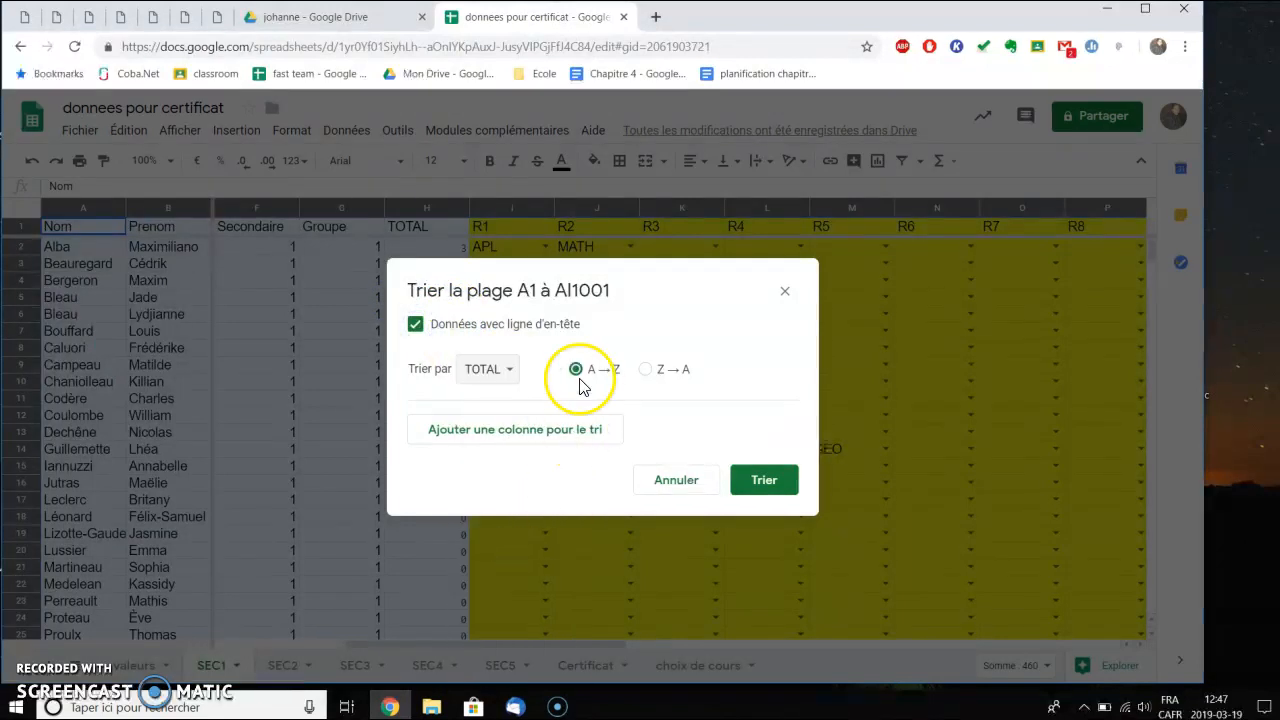
{"action": "left_click", "coordinate": [647, 369]}
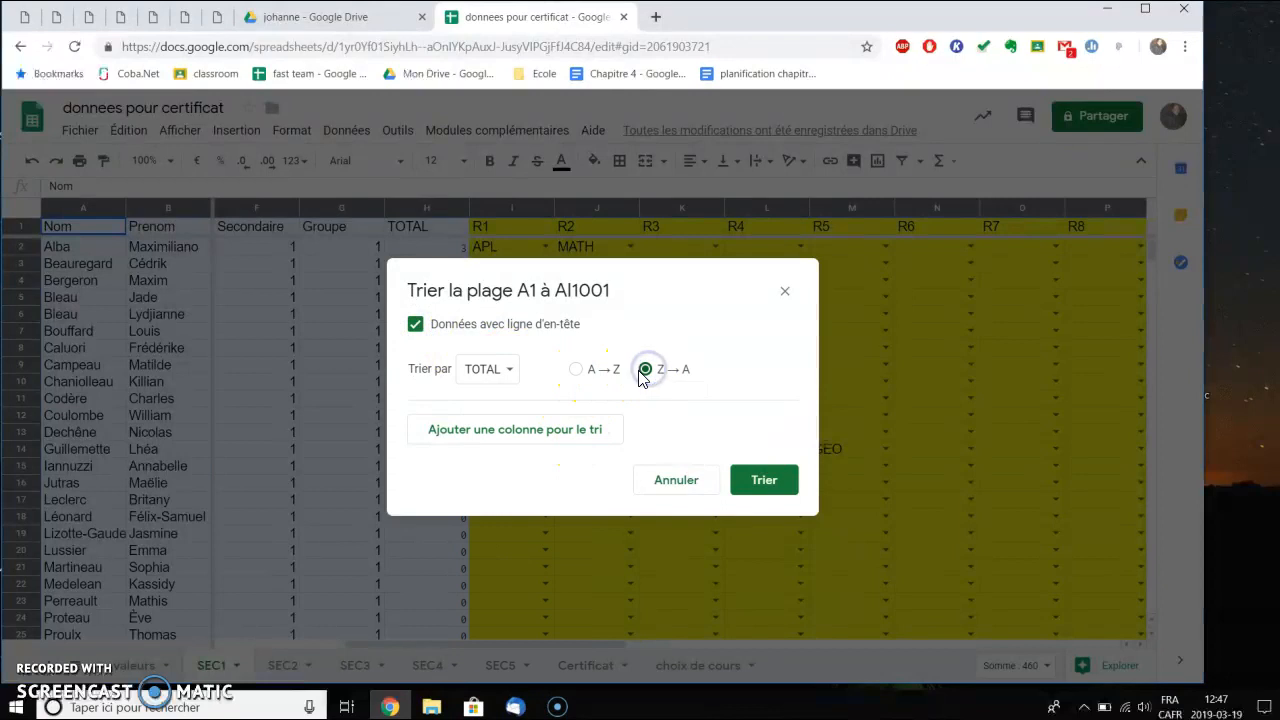
Add Nom from A to Z as the second sort criterion and apply the sort
{"action": "left_click", "coordinate": [472, 432]}
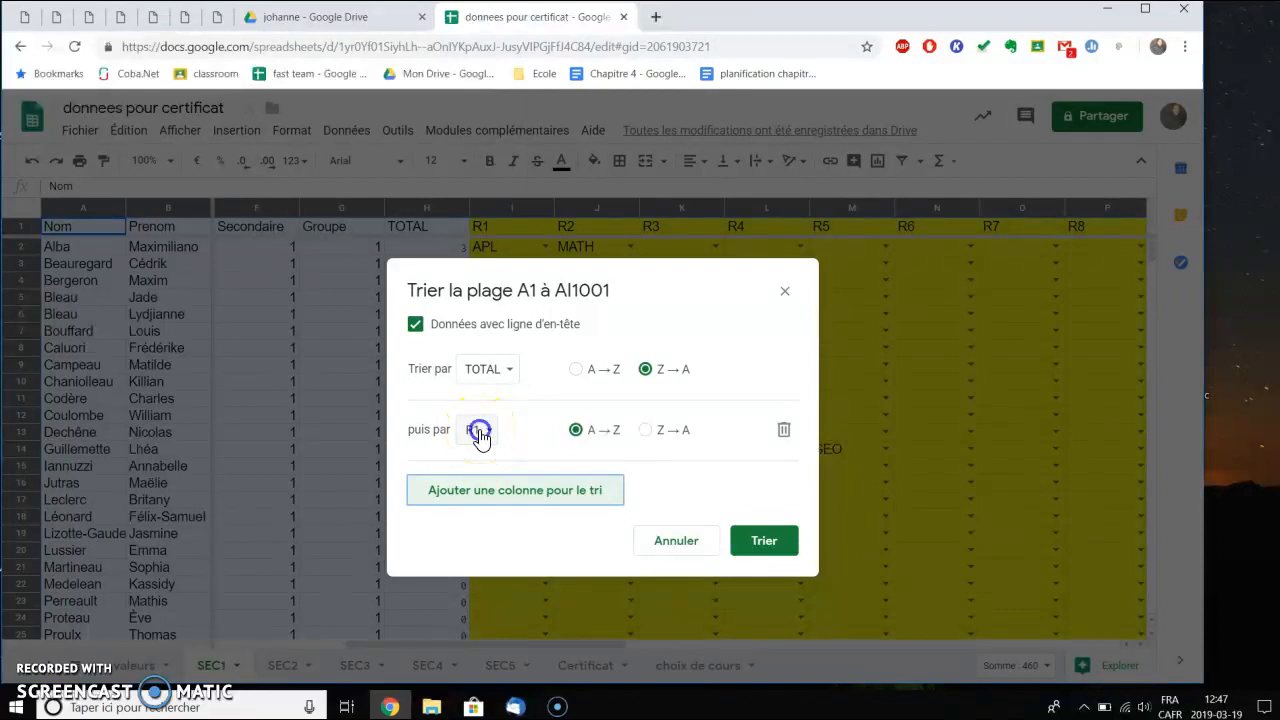
{"action": "left_click", "coordinate": [479, 431]}
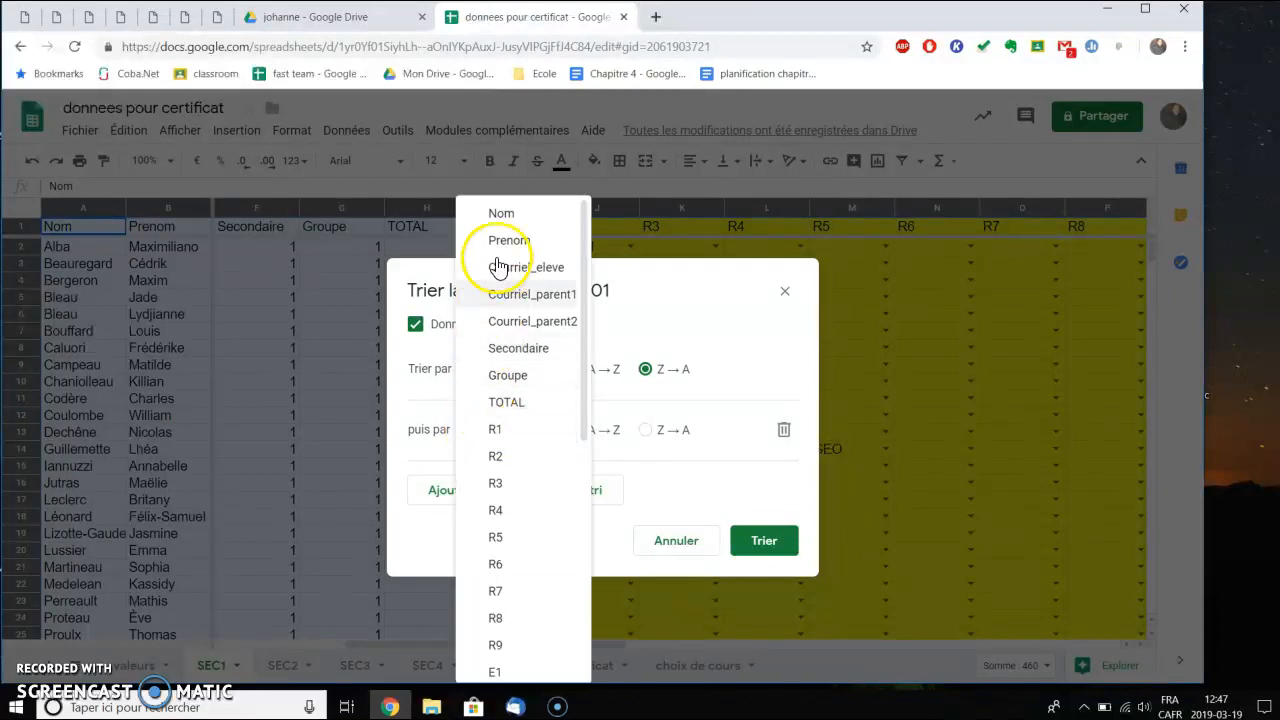
{"action": "left_click", "coordinate": [499, 214]}
{"action": "left_click", "coordinate": [745, 549]}
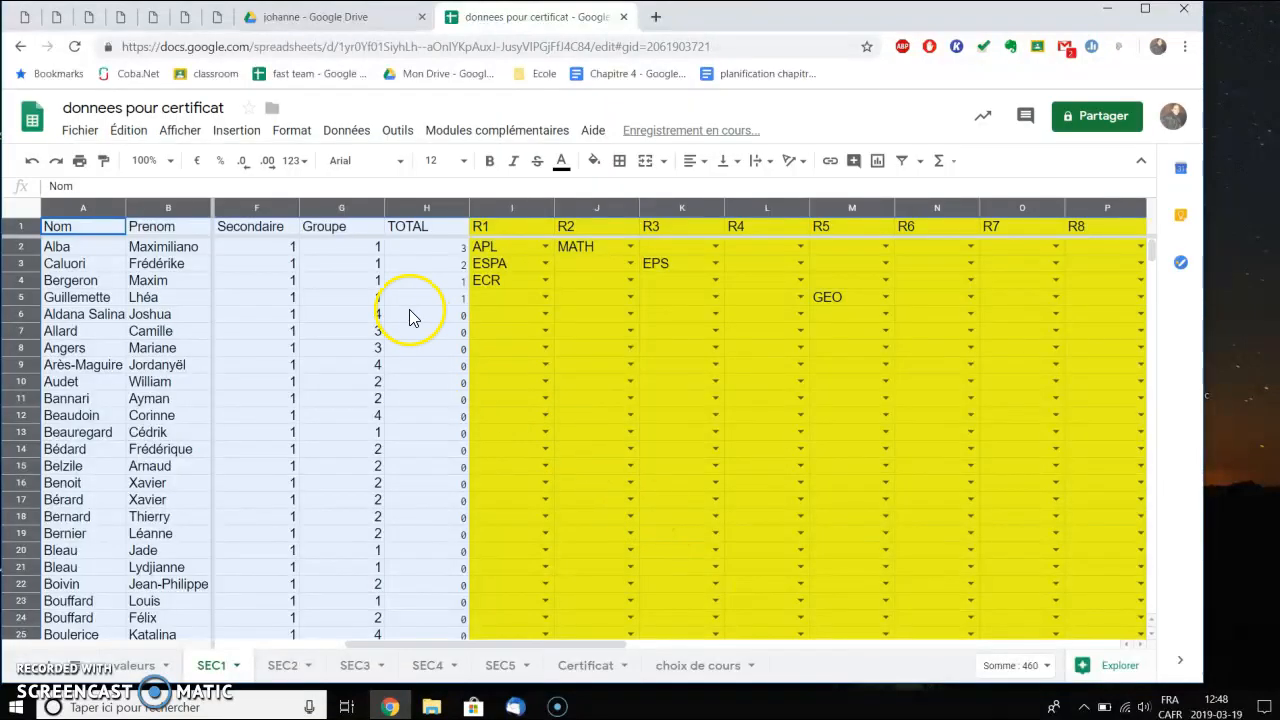
Copy the first three student rows (2 to 4) of the SEC1 sheet into rows 1 to 3 of the Certificat sheet
{"action": "left_click", "coordinate": [440, 347]}
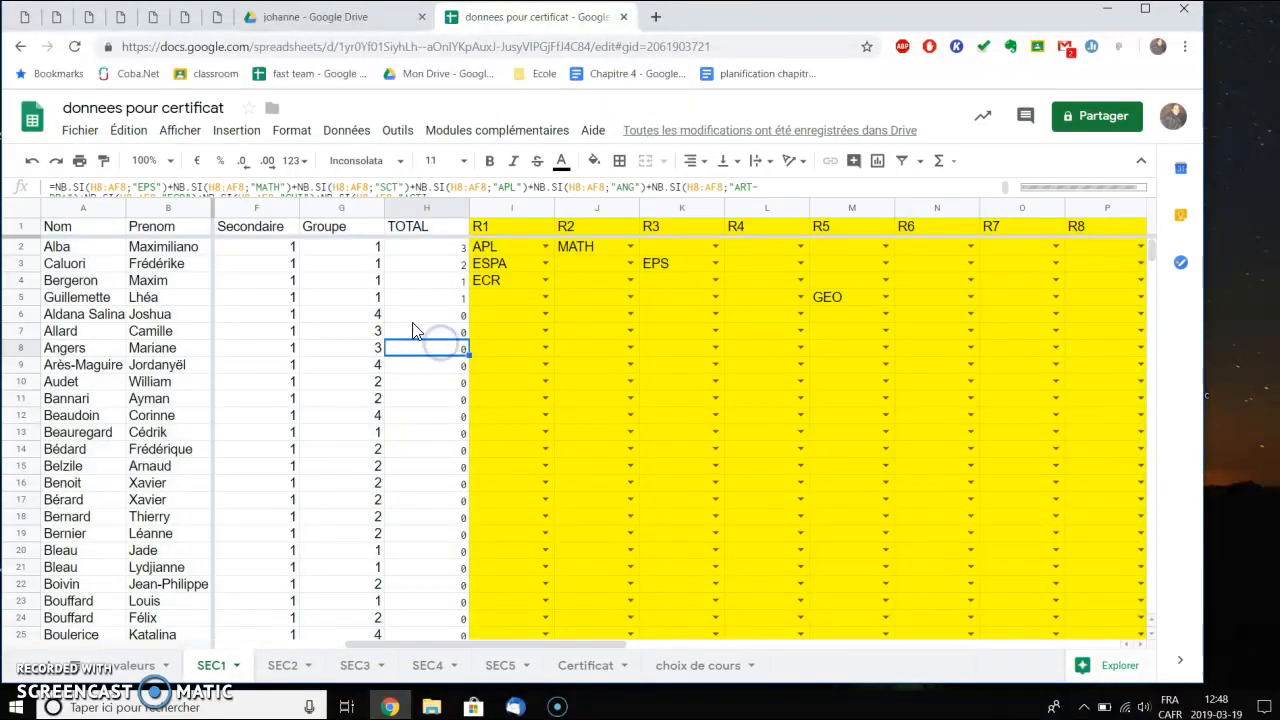
{"action": "left_click", "coordinate": [418, 250]}
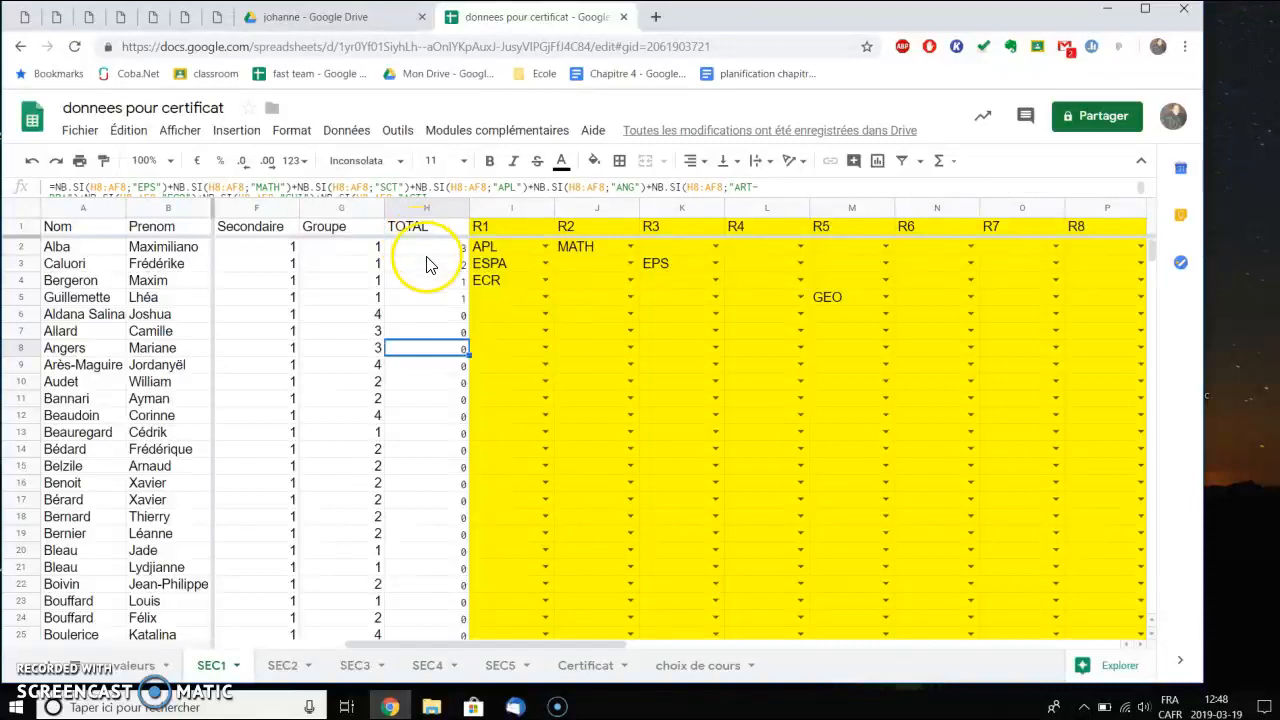
{"action": "left_click", "coordinate": [20, 246]}
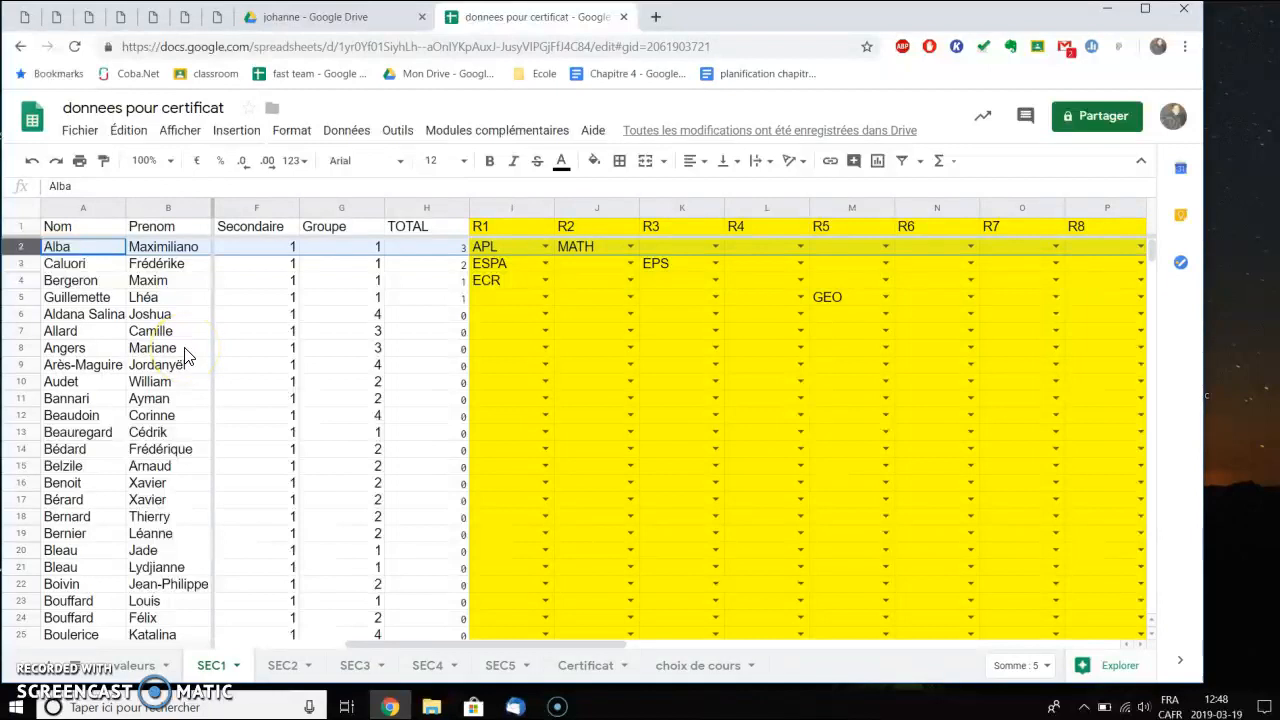
{"action": "key", "text": "shift+Down"}
{"action": "key", "text": "shift+Down"}
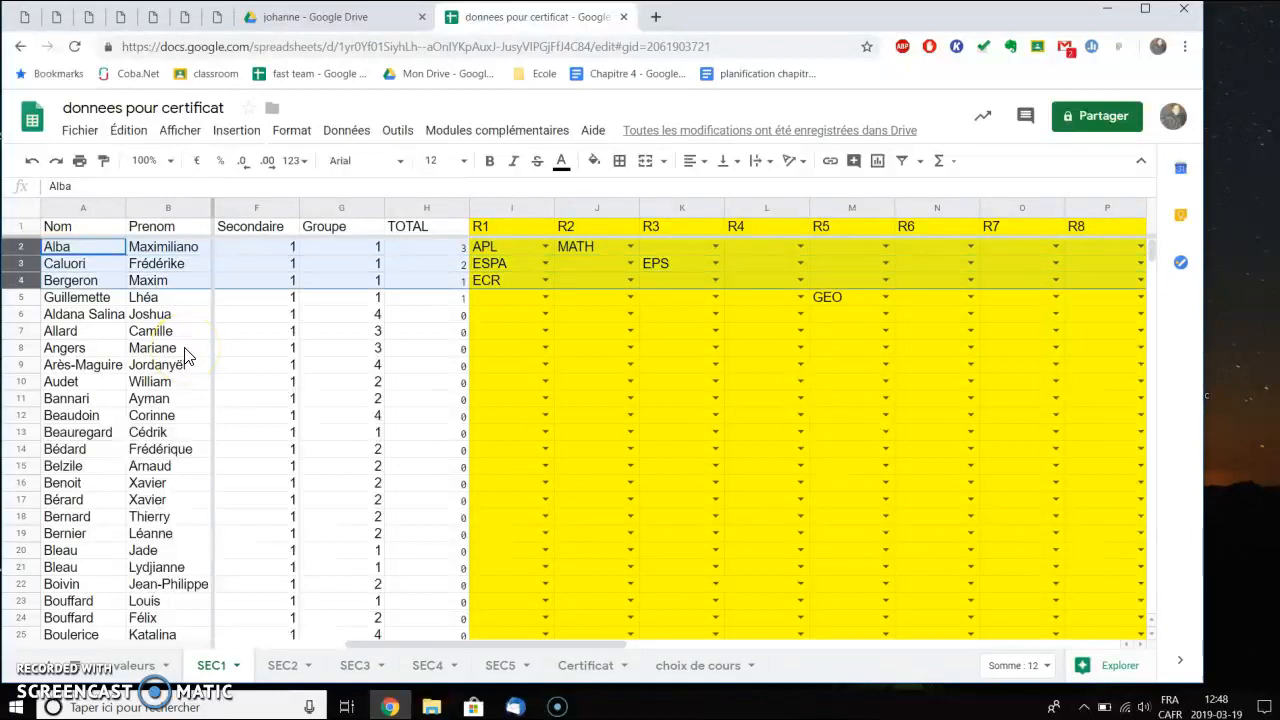
{"action": "left_click", "coordinate": [575, 670]}
{"action": "left_click", "coordinate": [25, 228]}
{"action": "key", "text": "shift+Down"}
{"action": "key", "text": "shift+Down"}
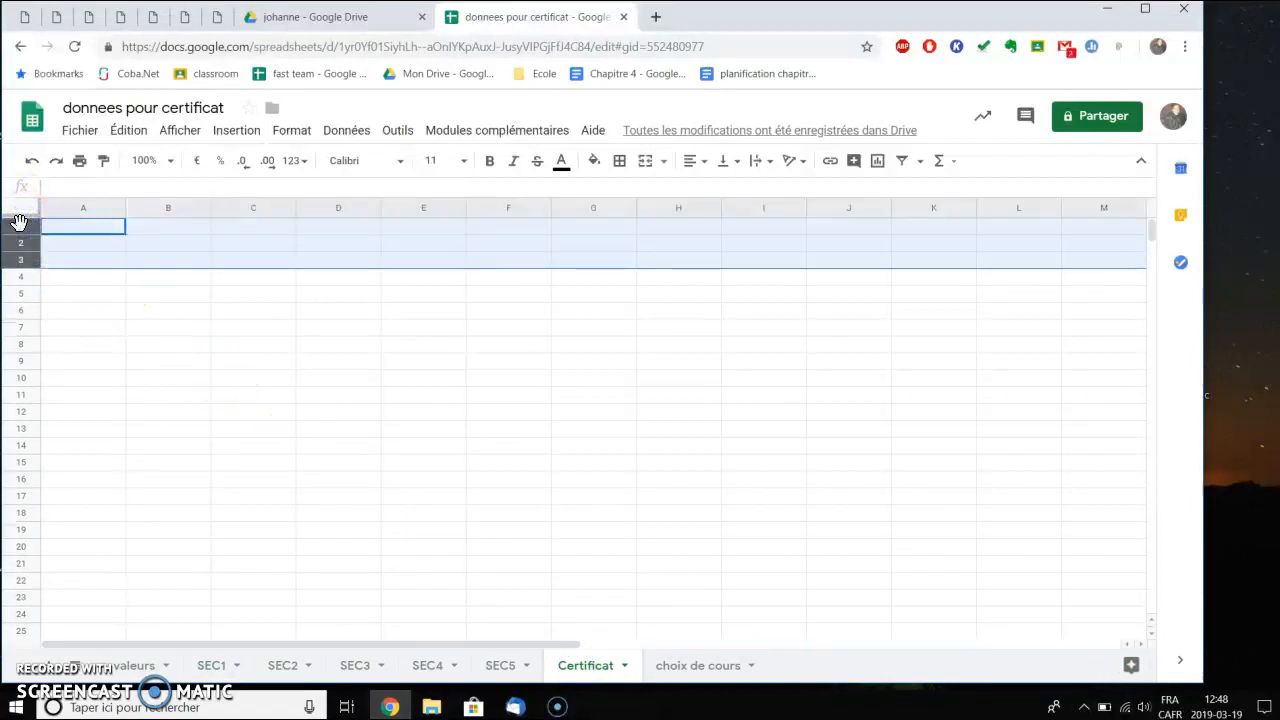
{"action": "key", "text": "ctrl+v"}
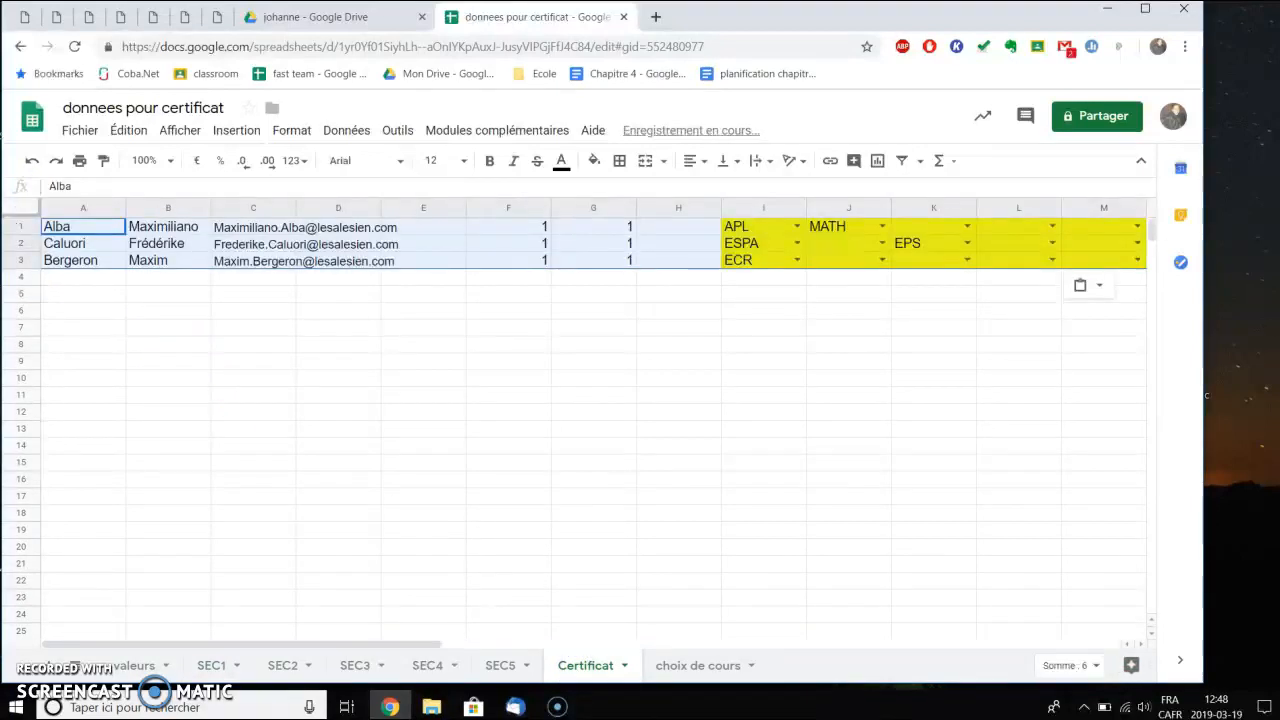
{"action": "left_click", "coordinate": [128, 296]}
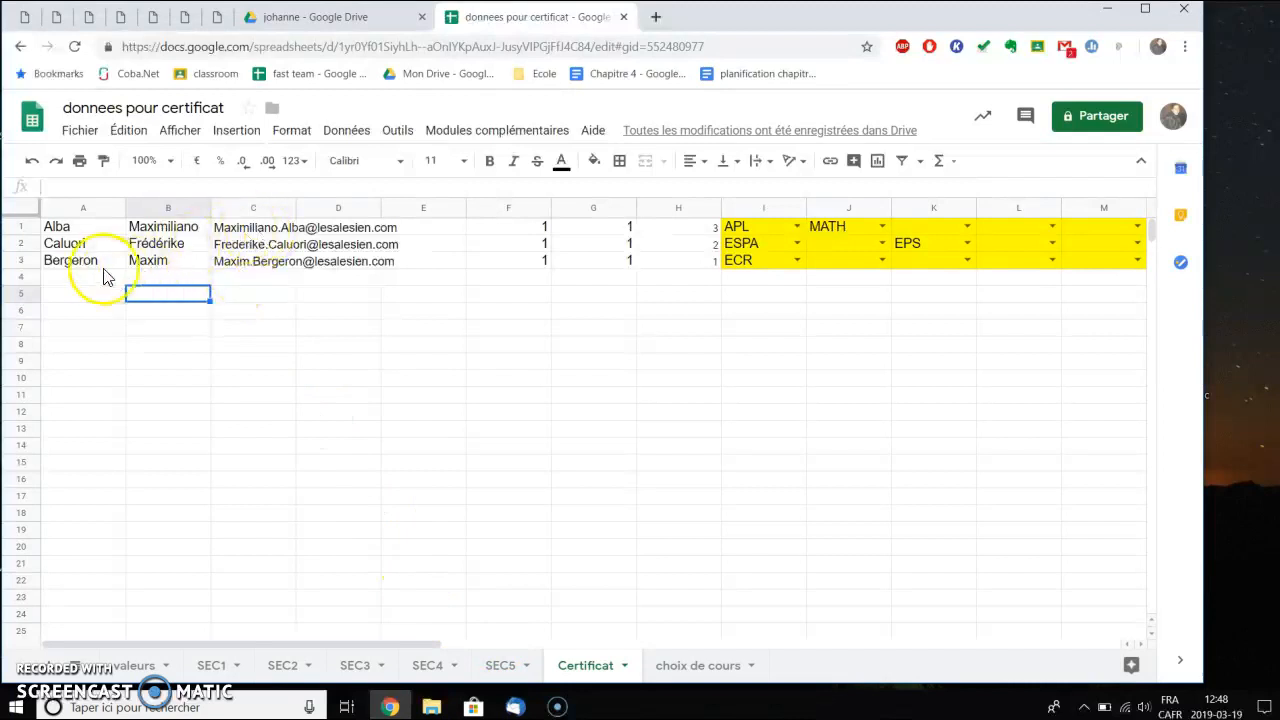
Insert one blank row above row 1 of the Certificat sheet
{"action": "left_click", "coordinate": [26, 227]}
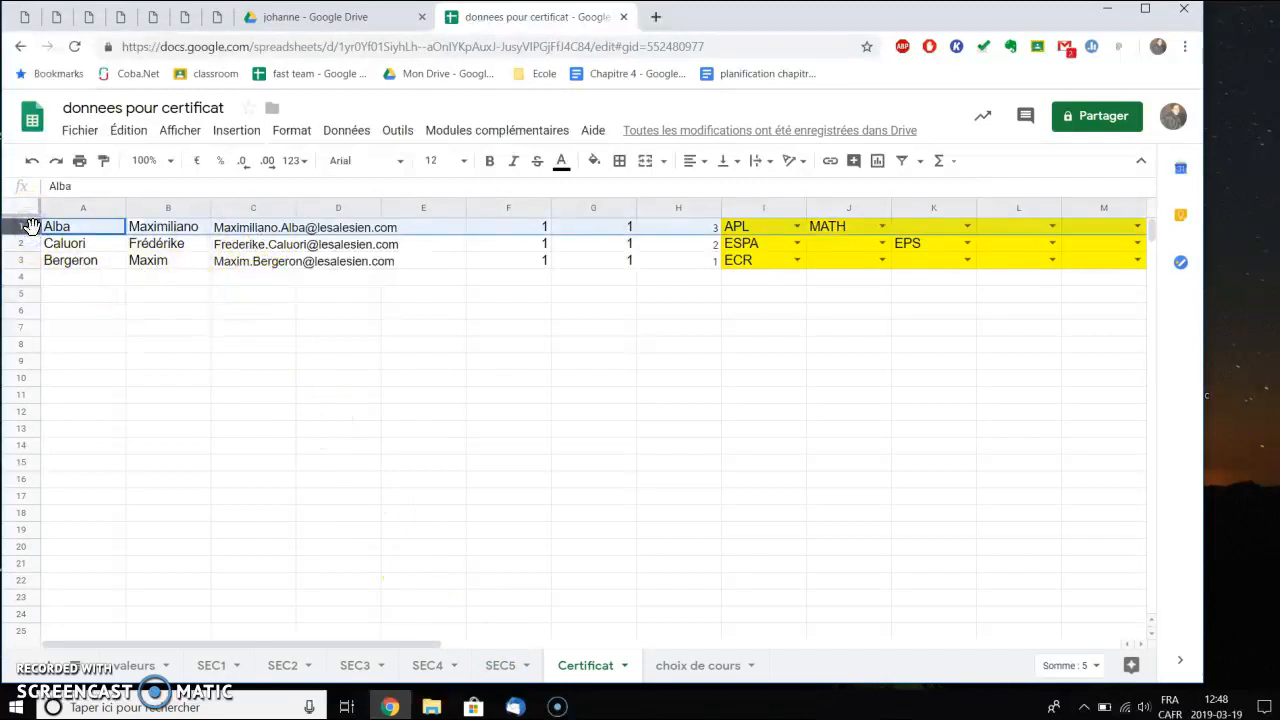
{"action": "right_click", "coordinate": [33, 227]}
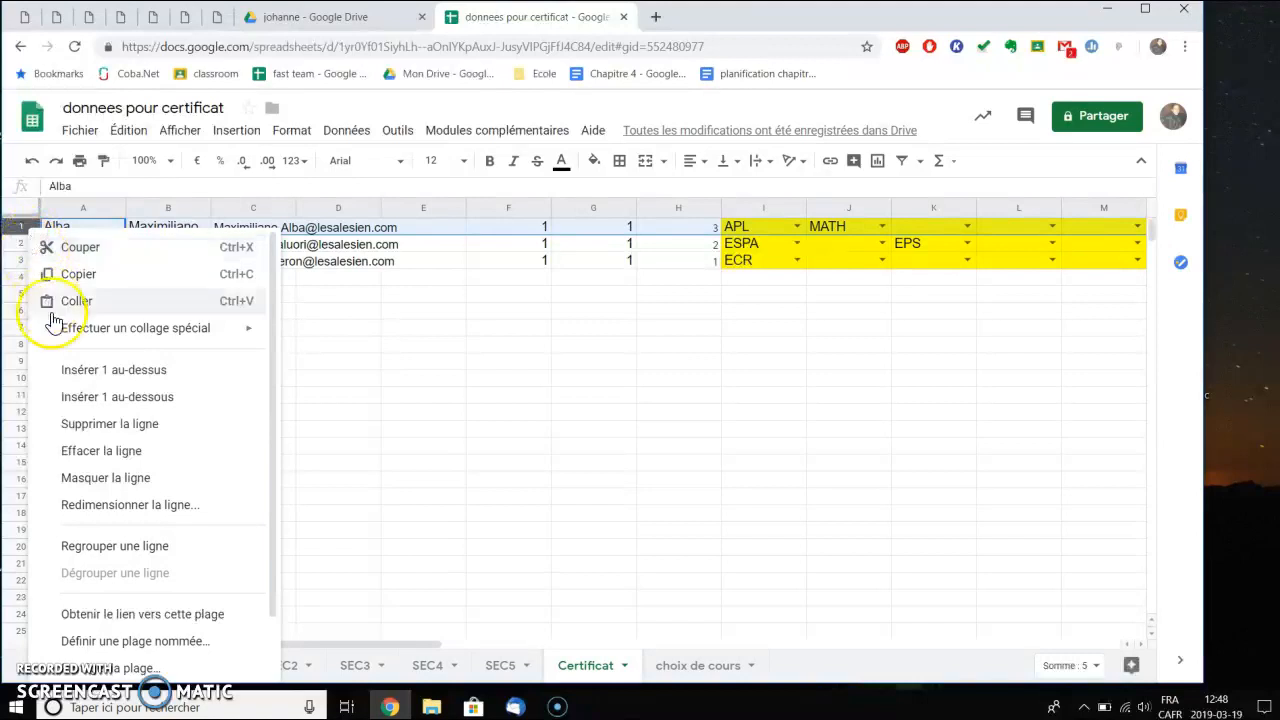
{"action": "left_click", "coordinate": [75, 371]}
Copy the header row of the SEC1 sheet into the blank row 1 of the Certificat sheet
{"action": "left_click", "coordinate": [210, 665]}
{"action": "left_click", "coordinate": [15, 219]}
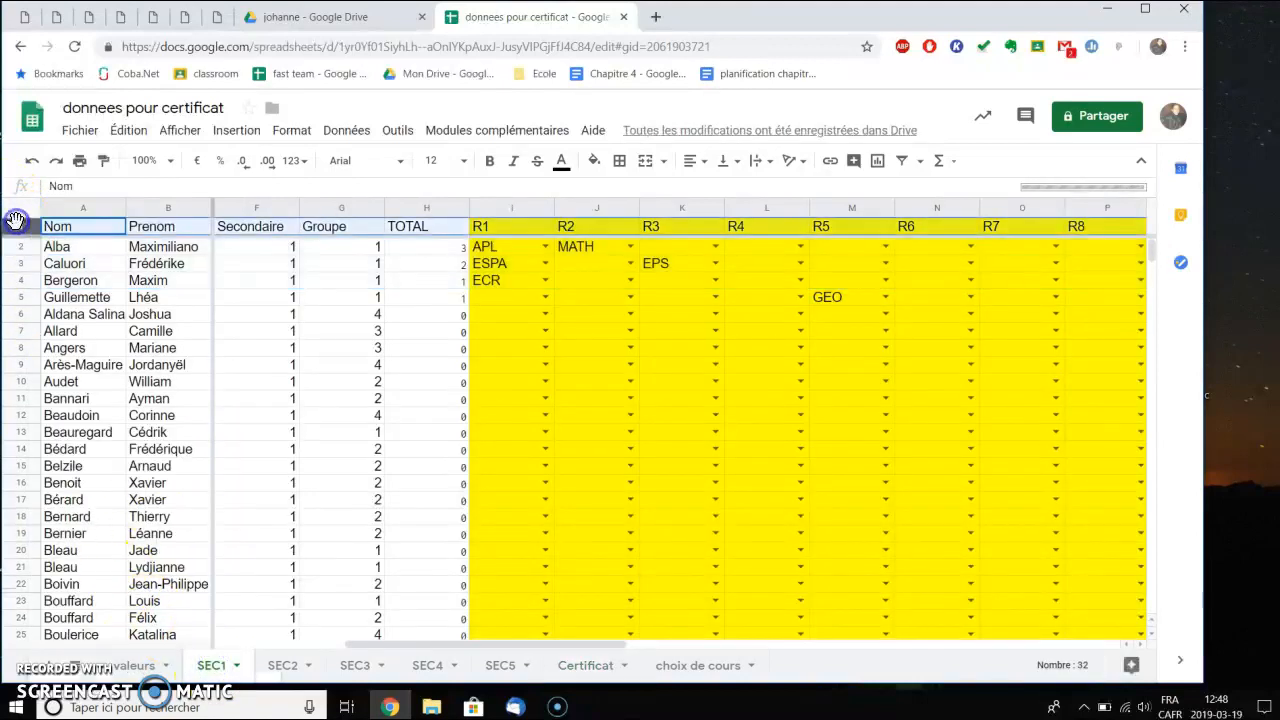
{"action": "key", "text": "ctrl+c"}
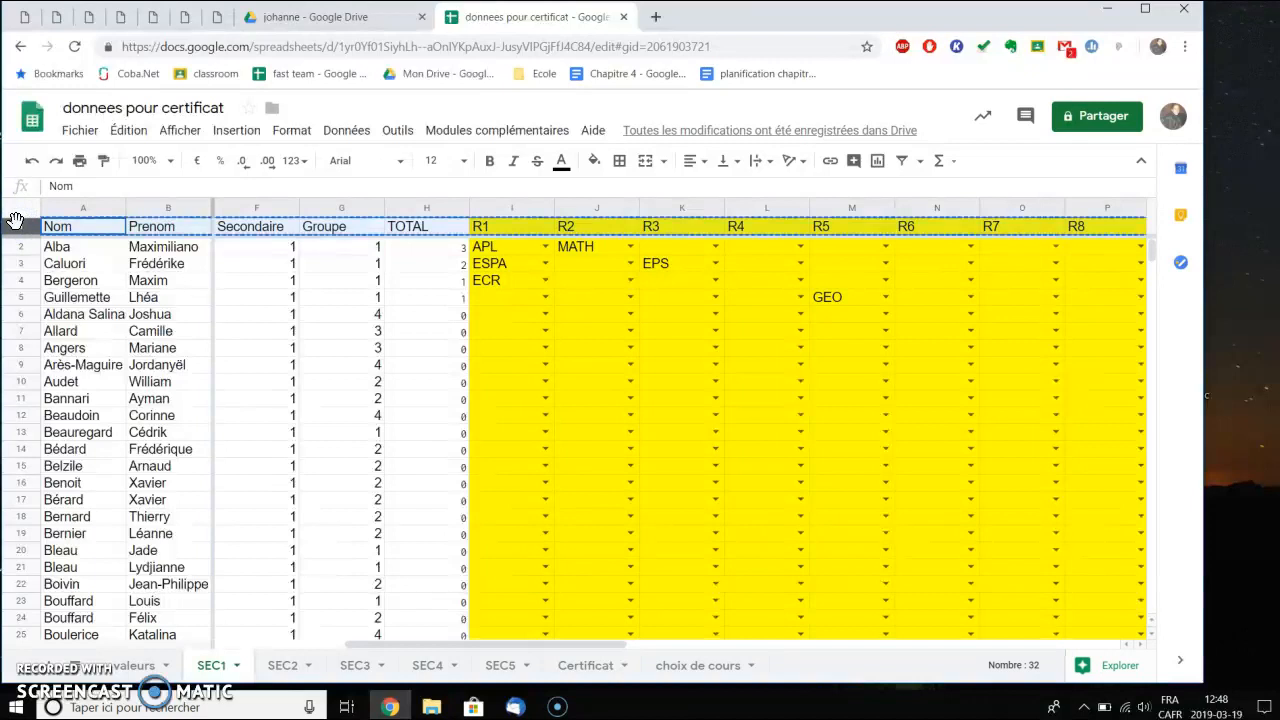
{"action": "left_click", "coordinate": [578, 665]}
{"action": "left_click", "coordinate": [17, 222]}
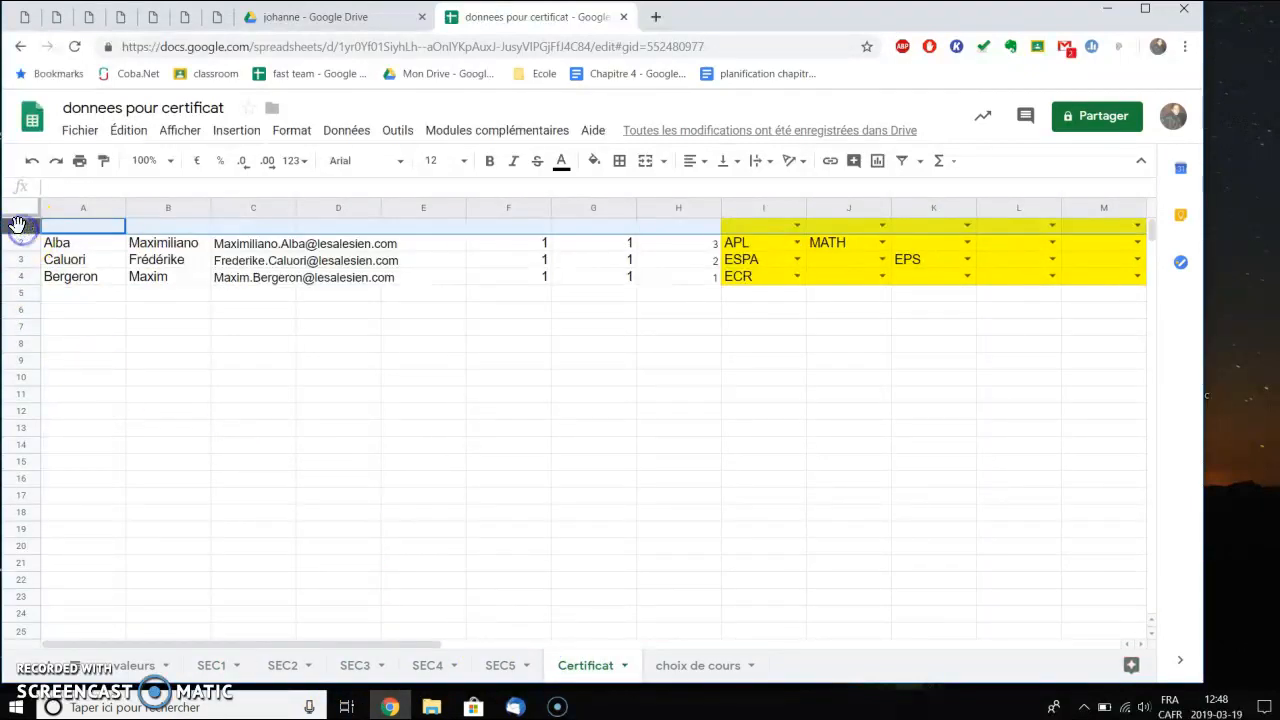
{"action": "key", "text": "ctrl+v"}
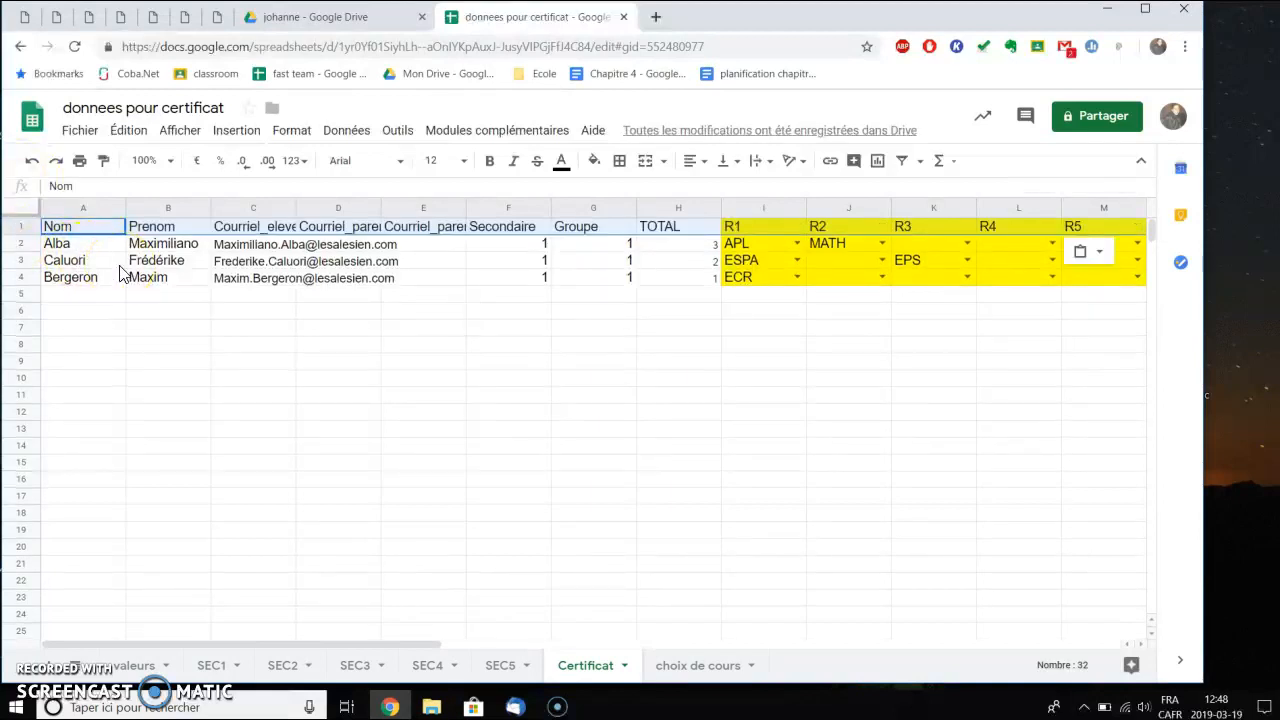
{"action": "left_click", "coordinate": [157, 313]}
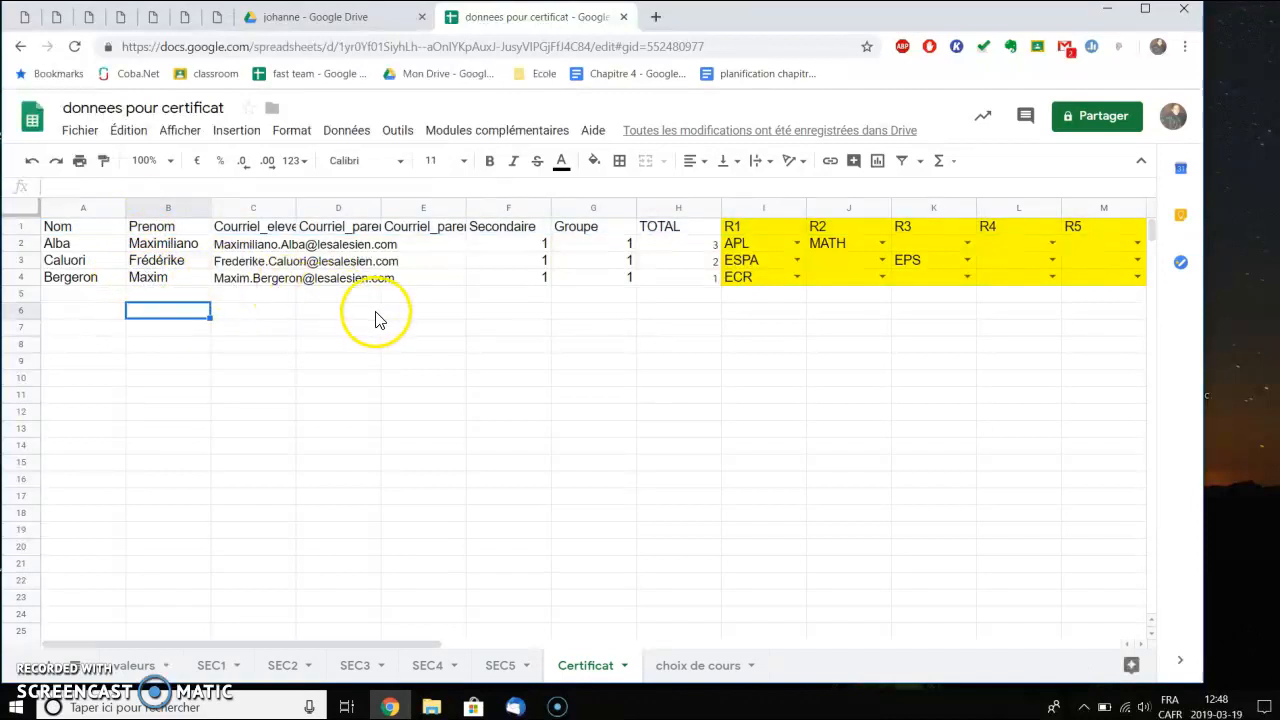
Launch the autoCrat add-on and delete the existing merge job test1
{"action": "left_click", "coordinate": [467, 131]}
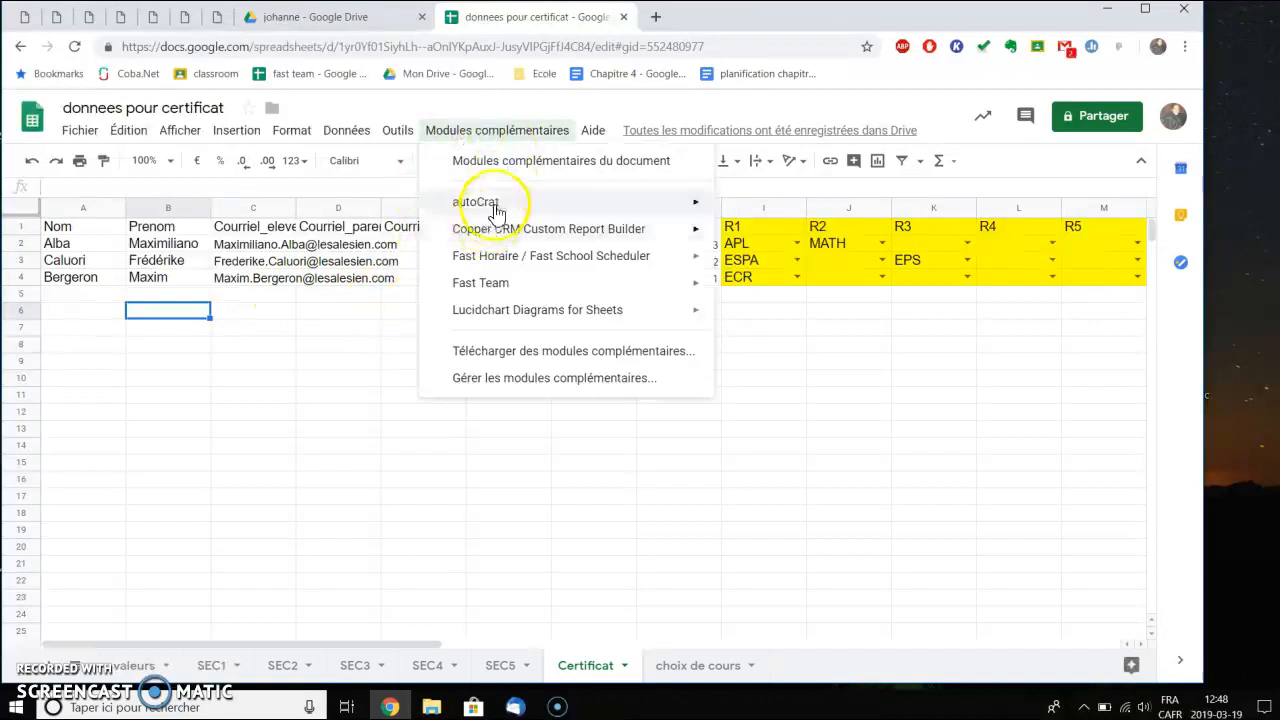
{"action": "mouse_move", "coordinate": [494, 208]}
{"action": "left_click", "coordinate": [756, 209]}
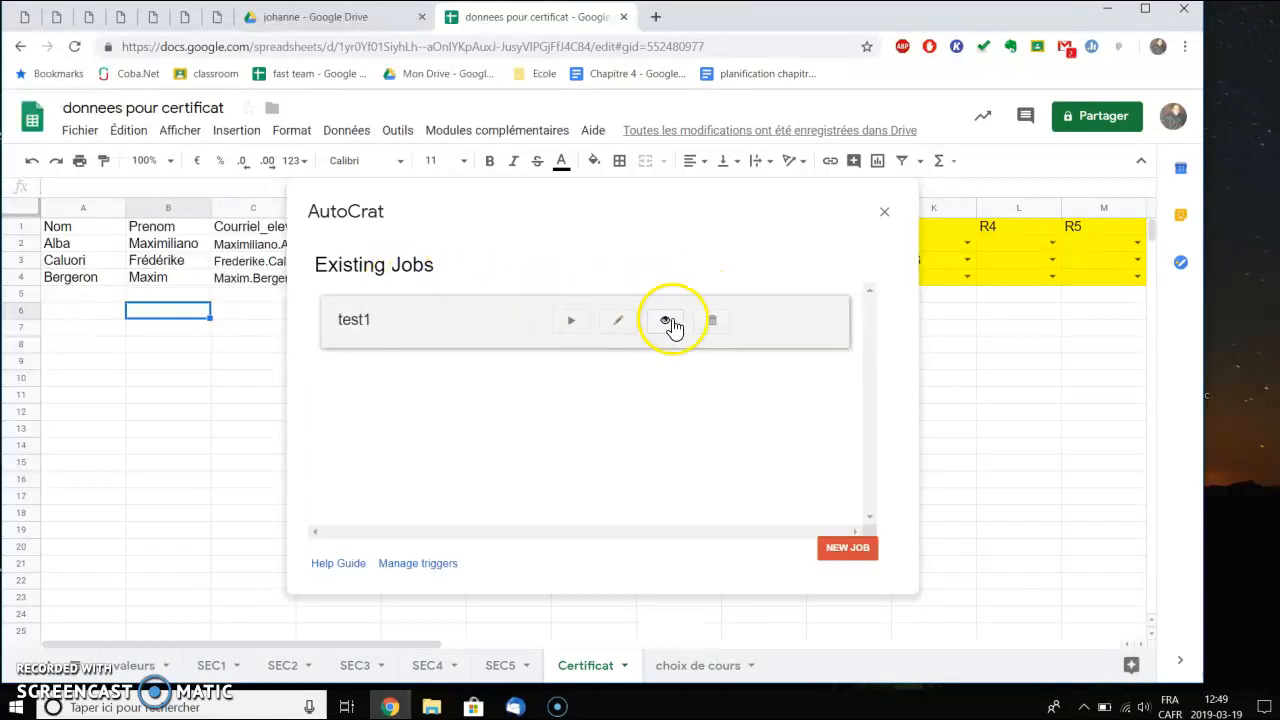
{"action": "left_click", "coordinate": [713, 322]}
{"action": "left_click", "coordinate": [846, 377]}
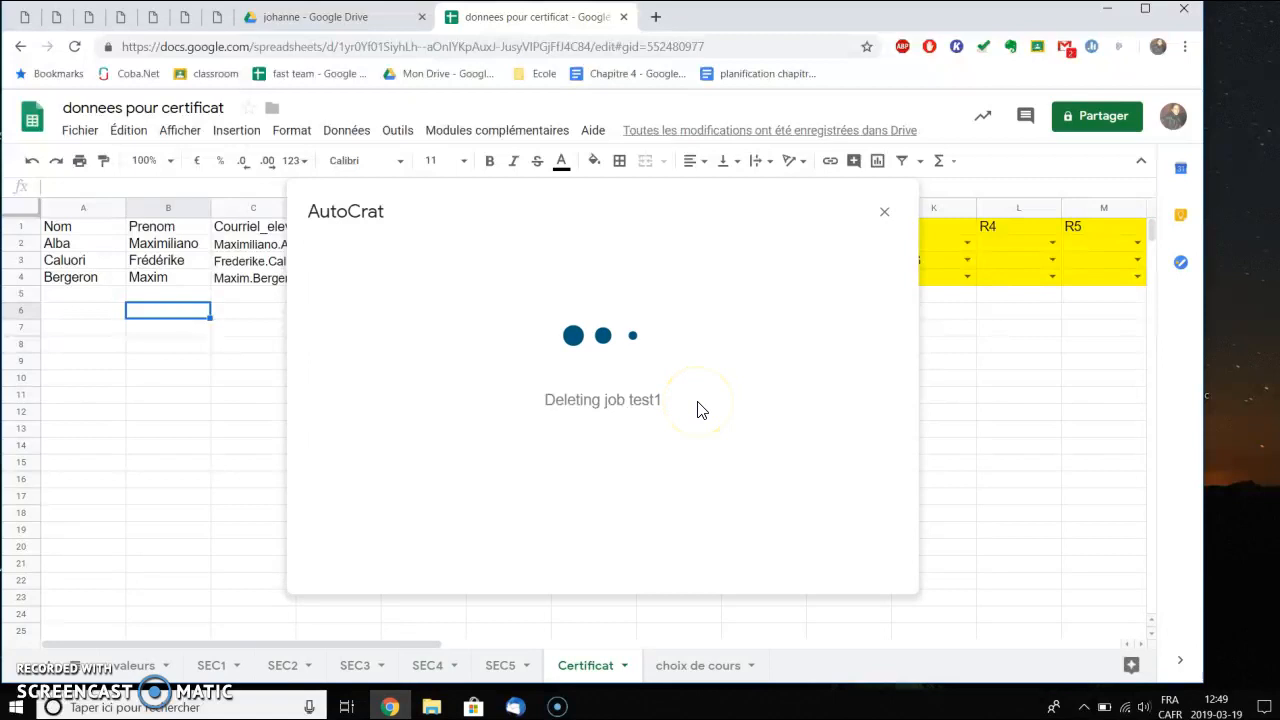
Create a new merge job named Test 11 and continue to the template choice
{"action": "left_click", "coordinate": [847, 548]}
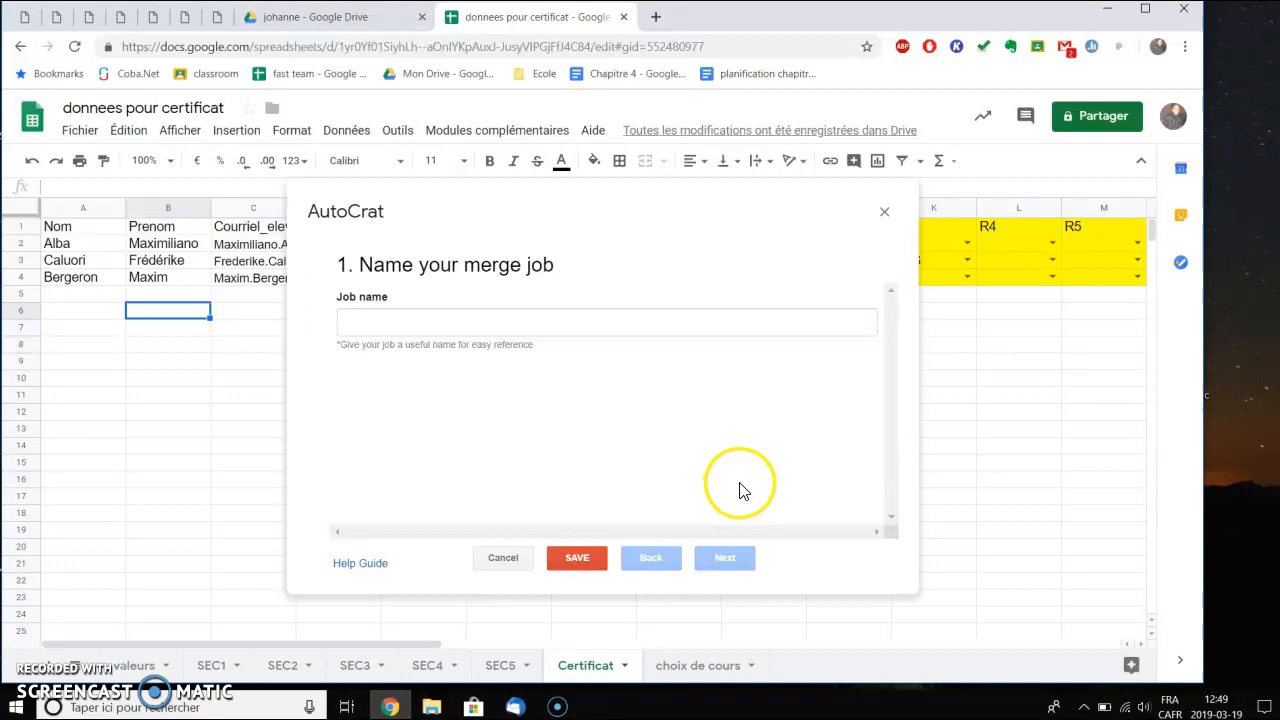
{"action": "left_click", "coordinate": [424, 317]}
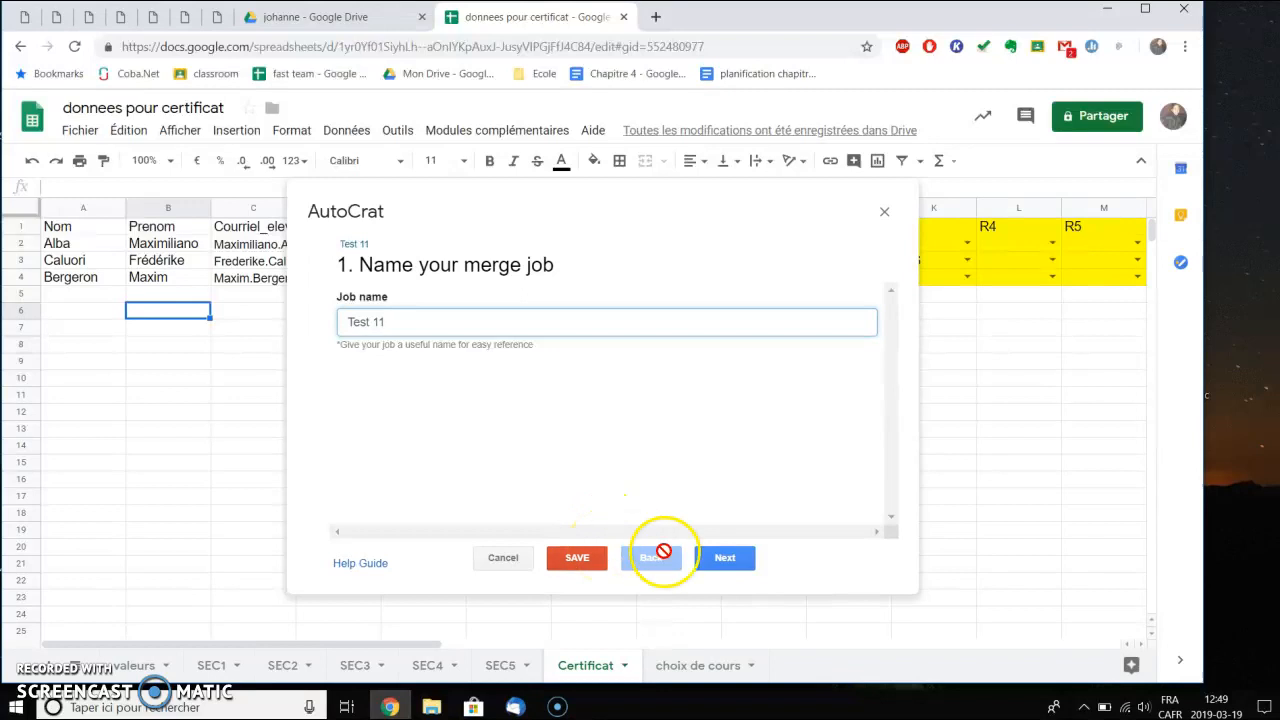
{"action": "left_click", "coordinate": [727, 560]}
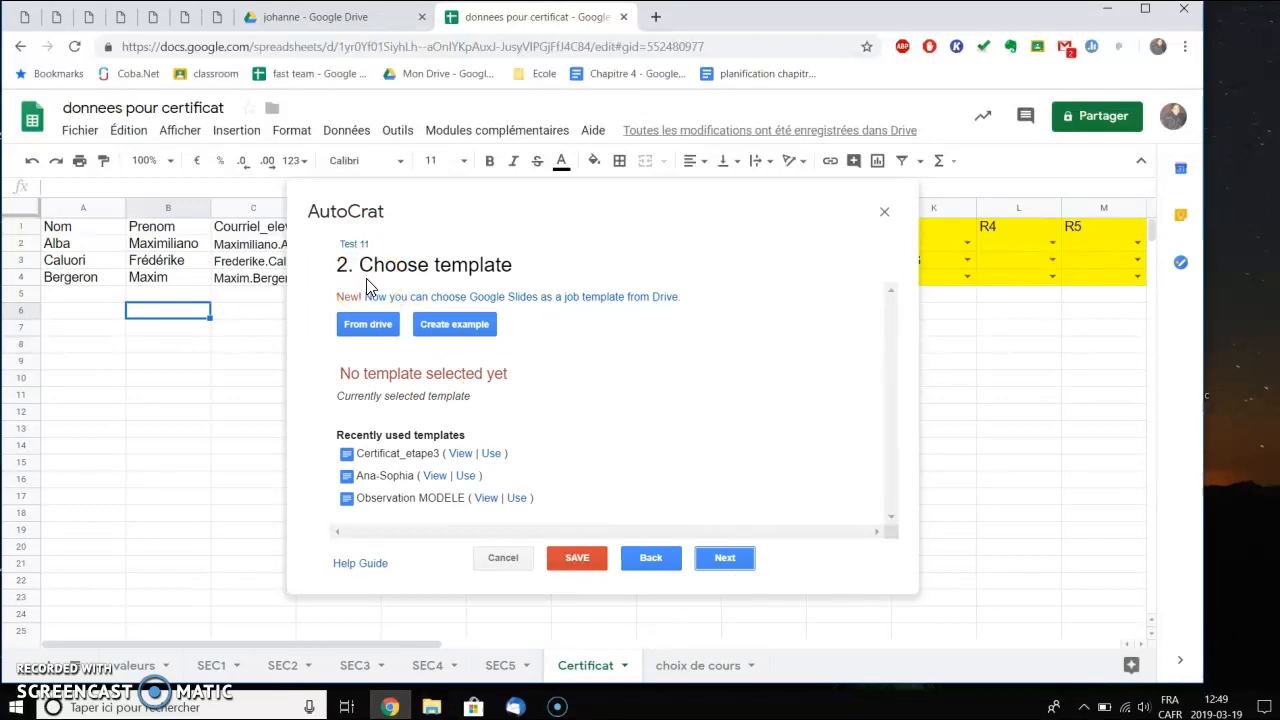
Search Drive for "certi", select Certificat_etape3 as the job's template and continue to the data mapping
{"action": "left_click", "coordinate": [368, 324]}
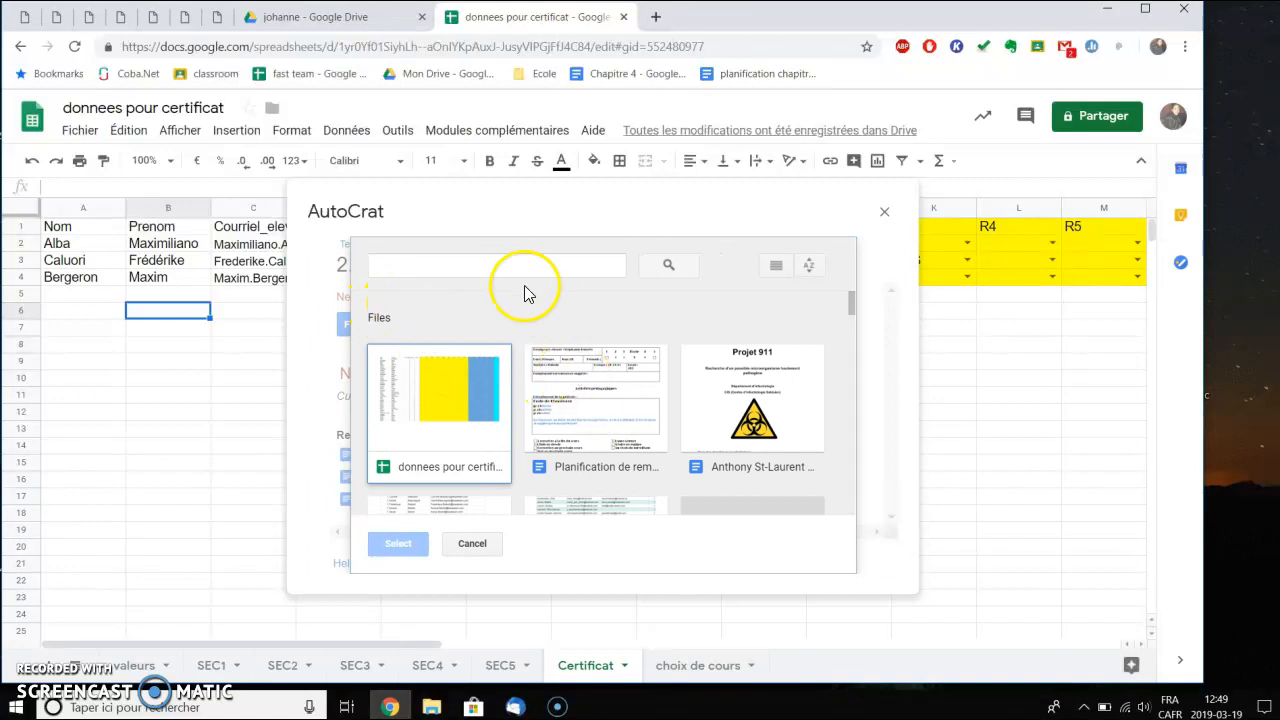
{"action": "left_click", "coordinate": [497, 271]}
{"action": "type", "text": "certi"}
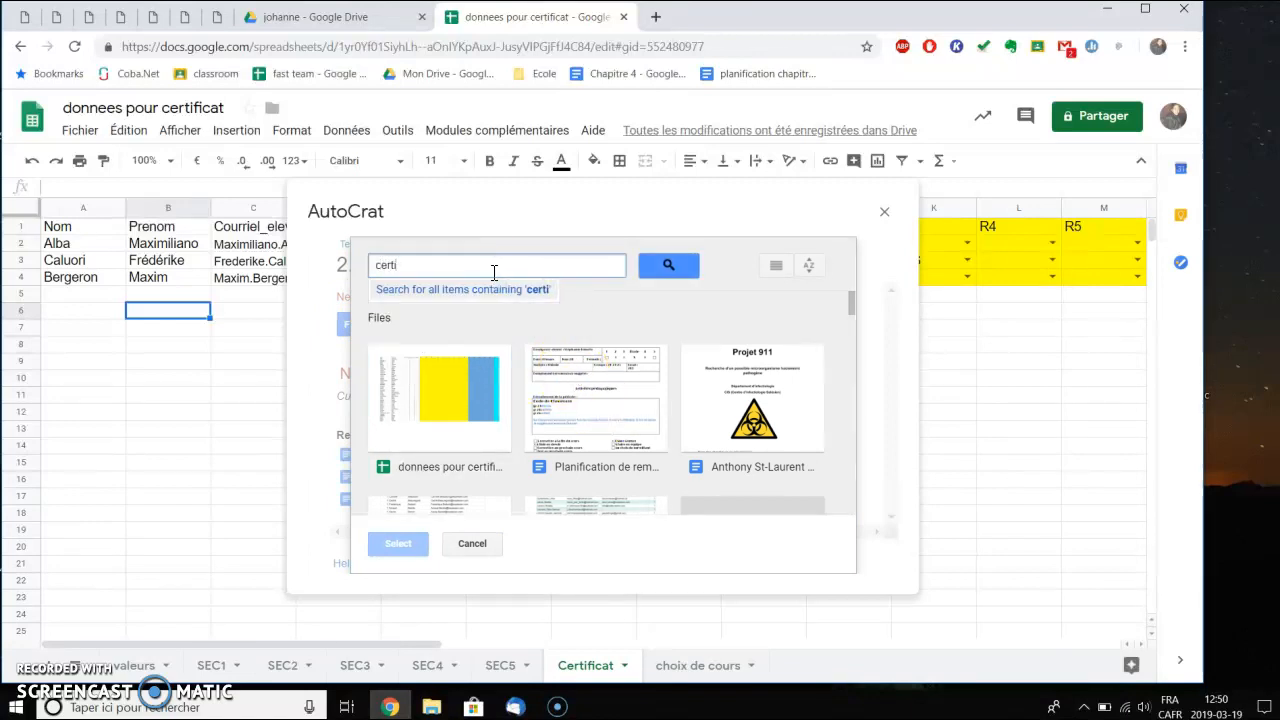
{"action": "left_click", "coordinate": [685, 263]}
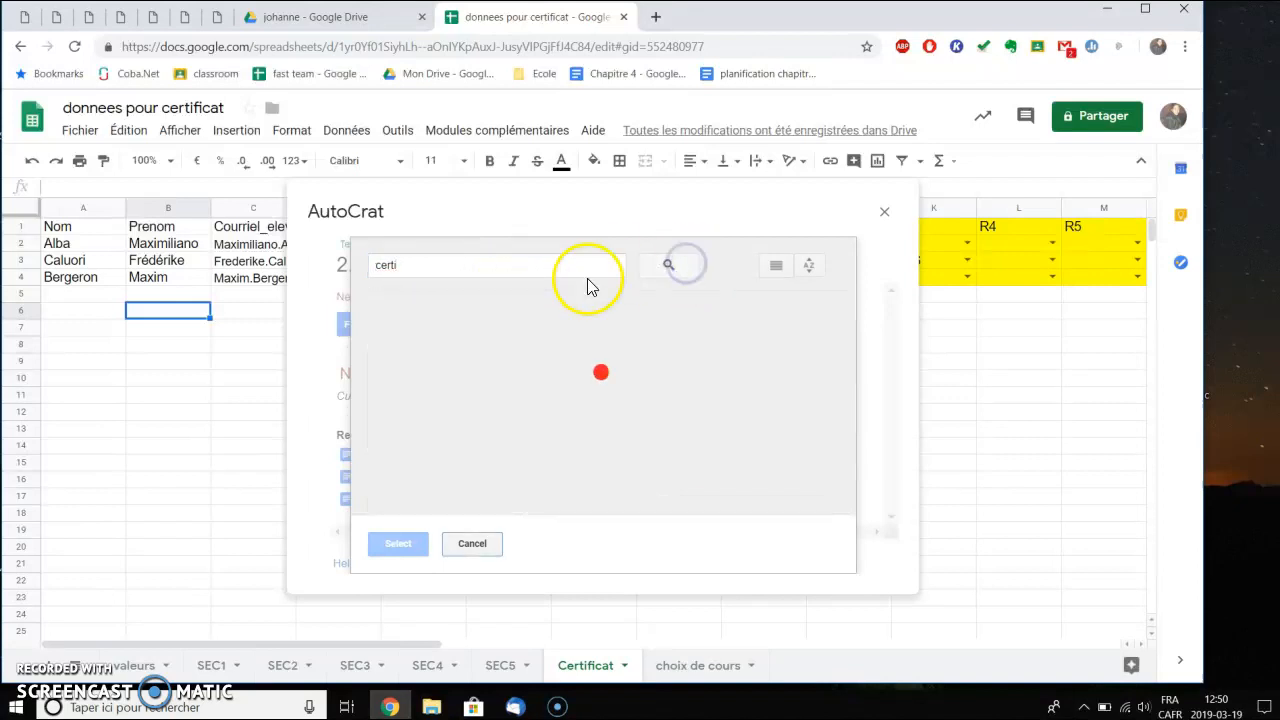
{"action": "left_click", "coordinate": [593, 380]}
{"action": "left_click", "coordinate": [400, 545]}
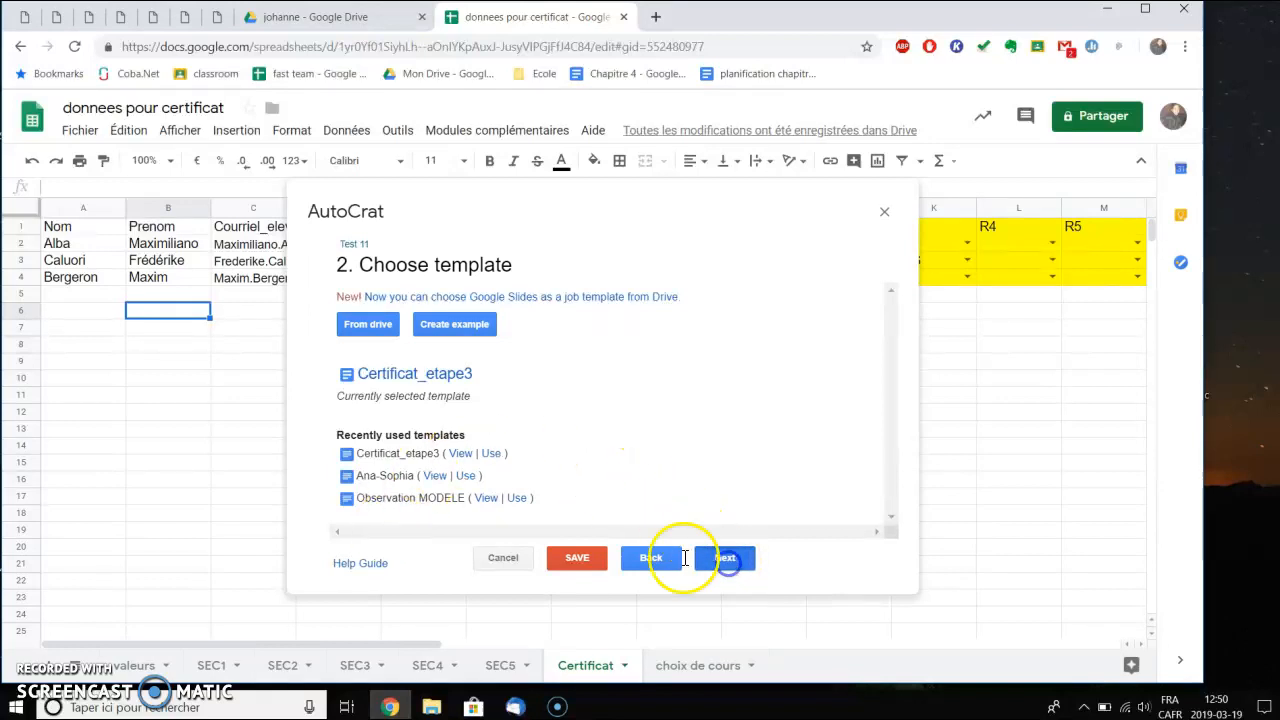
{"action": "left_click", "coordinate": [726, 558]}
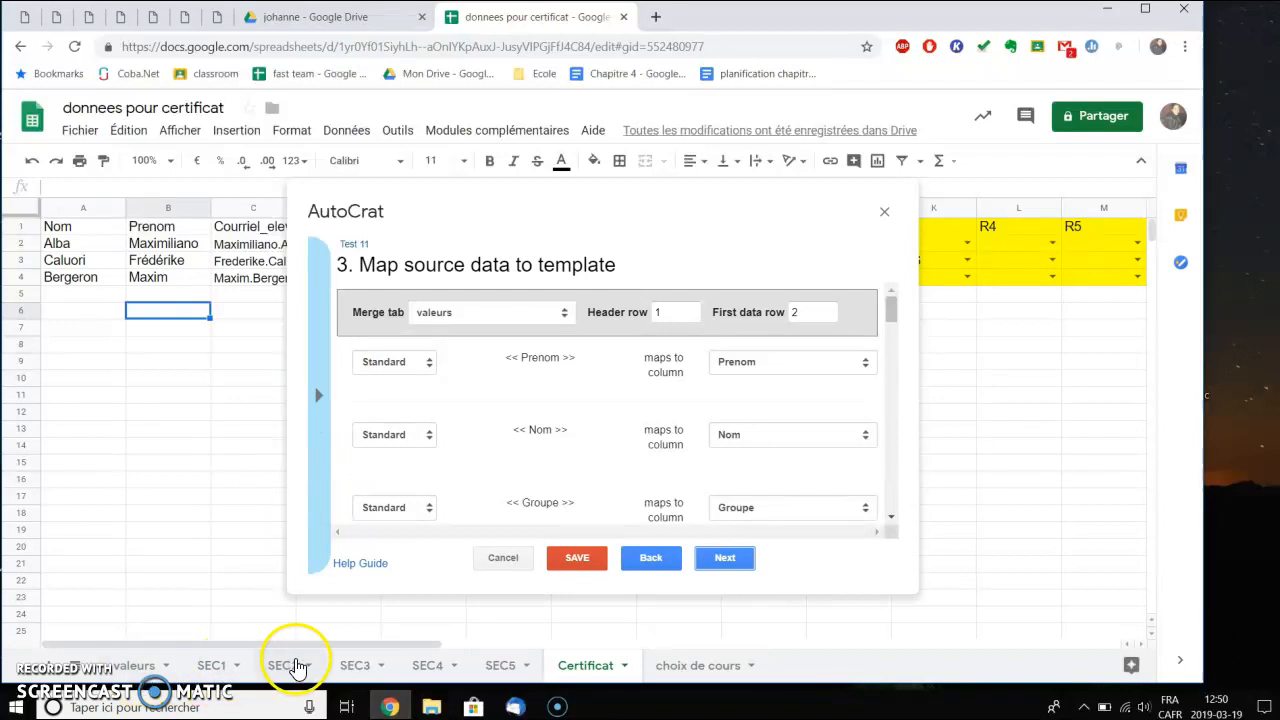
Set the merge tab to Certificat for the data mapping and continue to the file settings
{"action": "left_click", "coordinate": [515, 314]}
{"action": "left_click", "coordinate": [440, 408]}
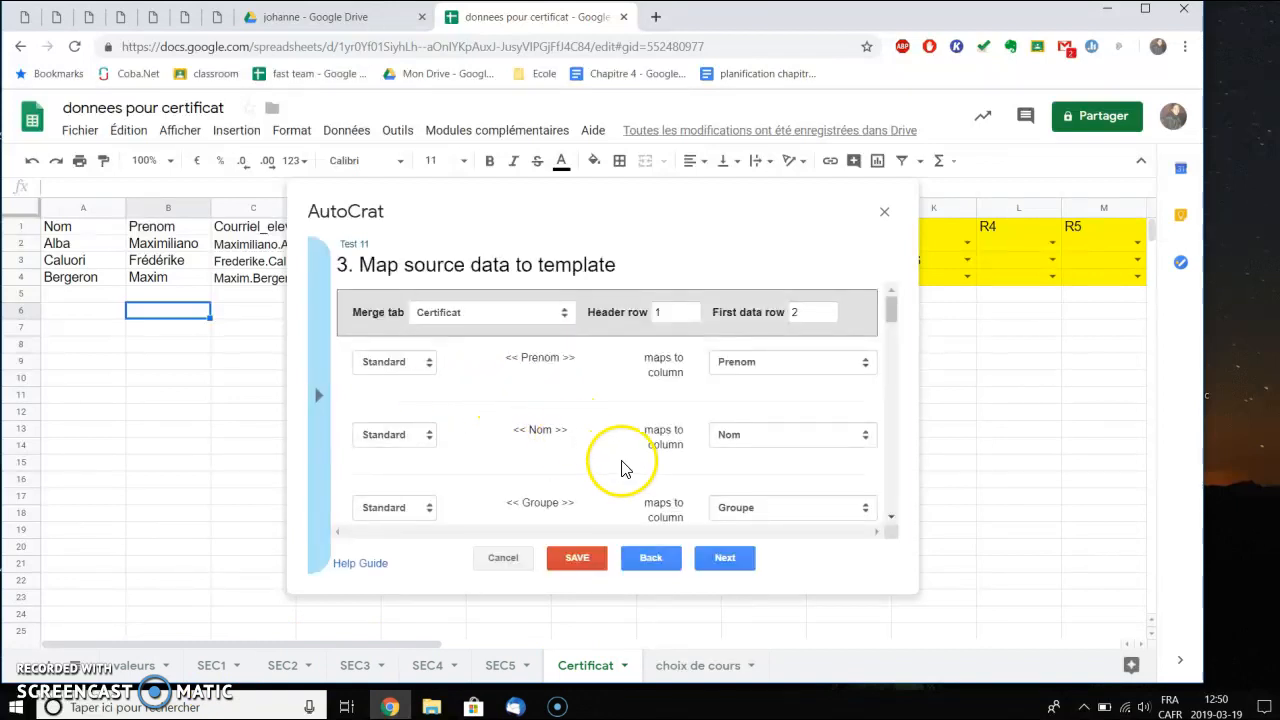
{"action": "left_click", "coordinate": [722, 558]}
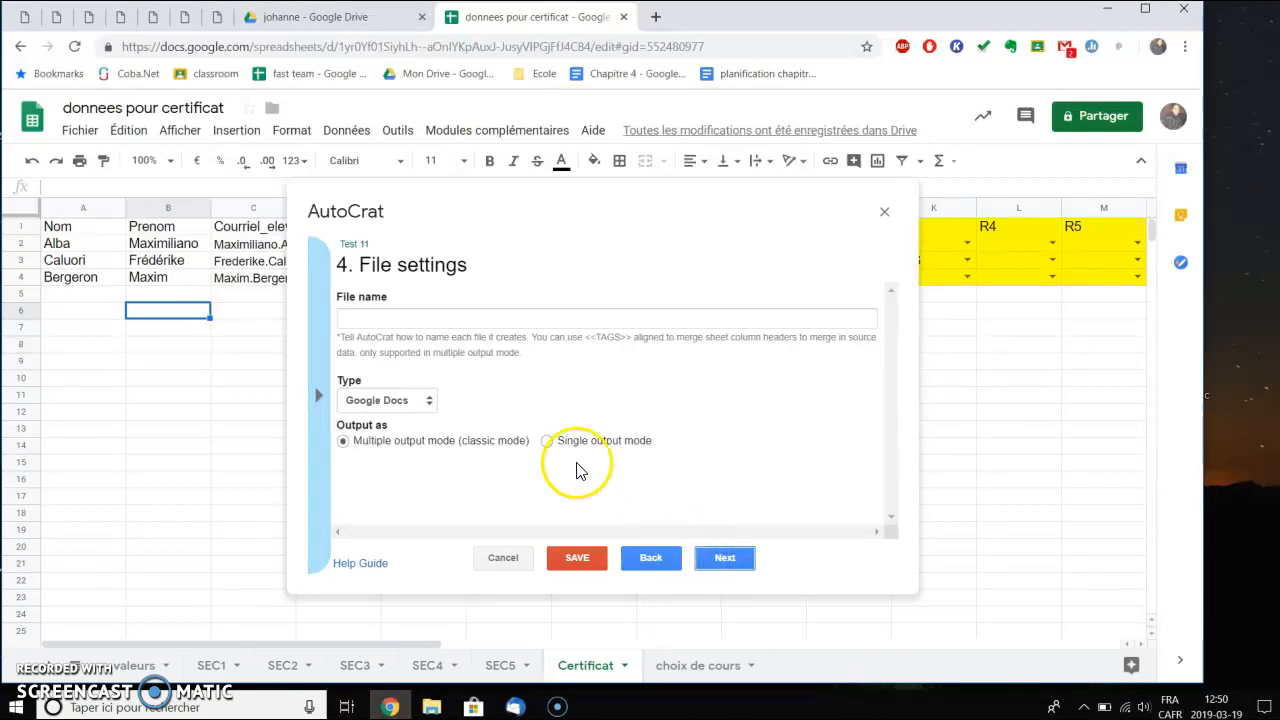
Set the merged files' name to "<<Prenom>> <<Nom>>, Gr <<Groupe>>"
{"action": "left_click", "coordinate": [372, 320]}
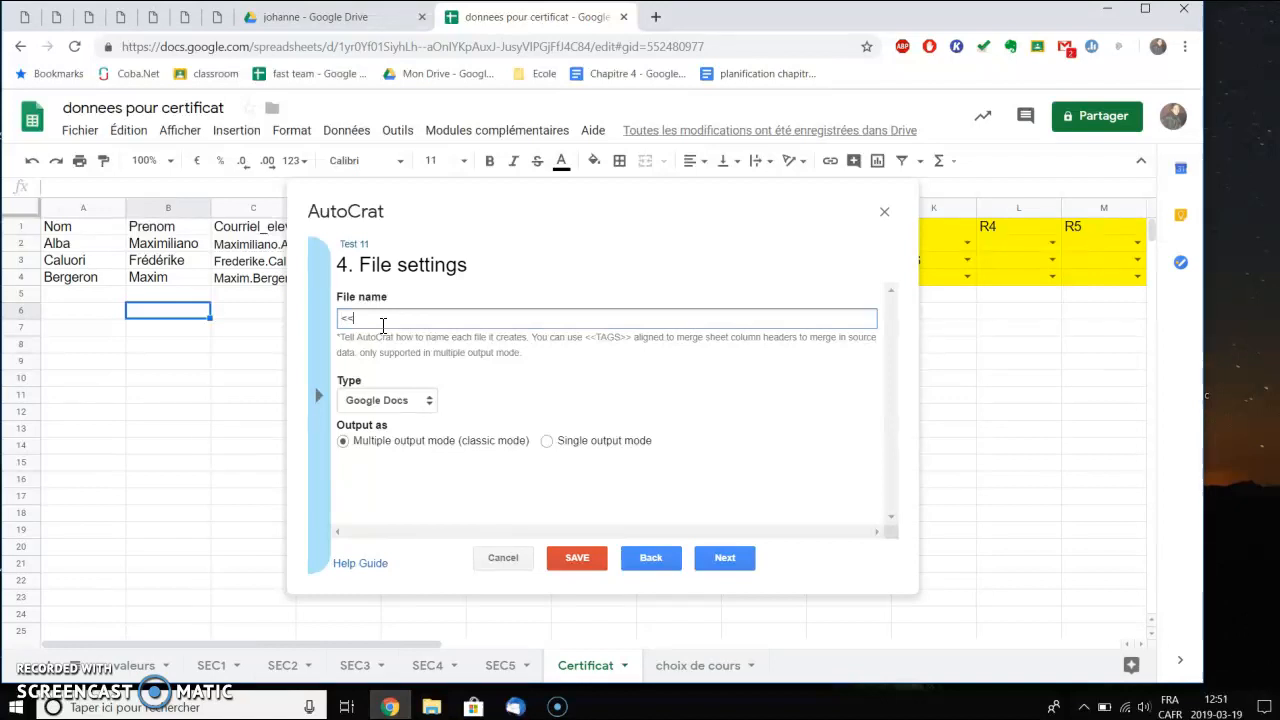
{"action": "type", "text": "Preno"}
{"action": "type", "text": "m>> <<Nom>>, Gr <<Groupe>>"}
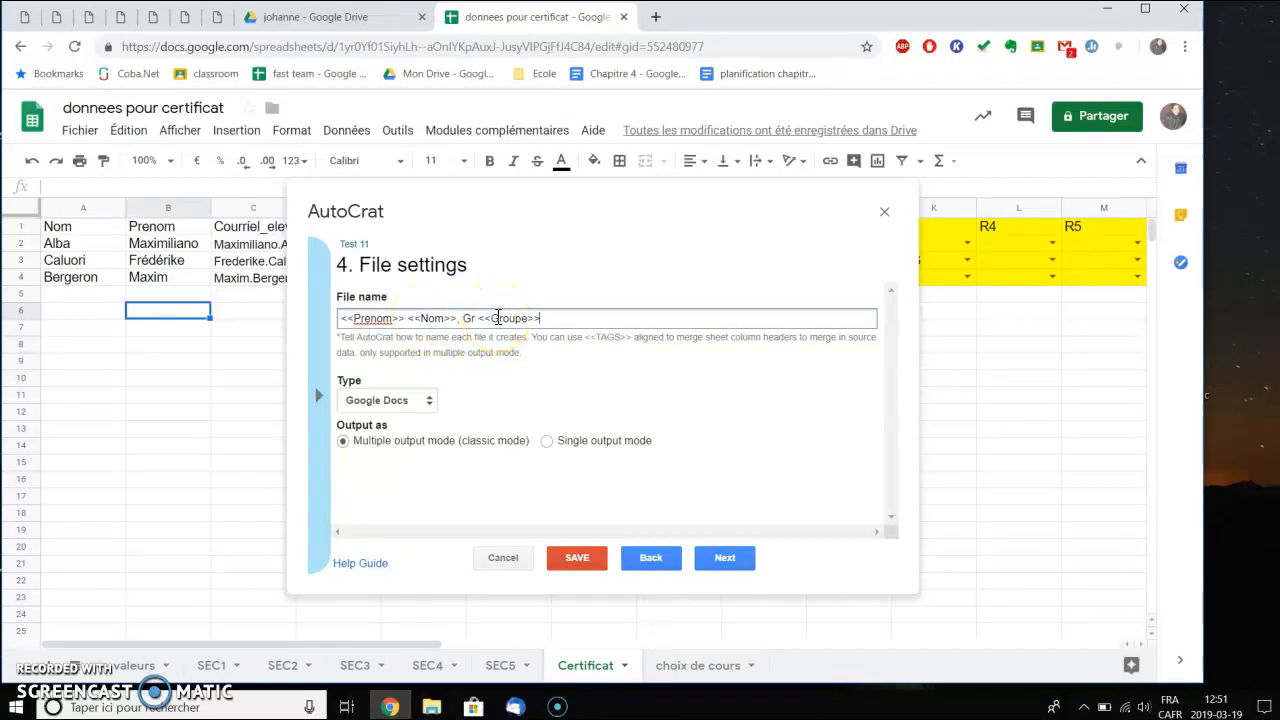
Use Google Docs as the file type with multiple output mode (classic mode), and continue to the destination folders
{"action": "left_click", "coordinate": [366, 410]}
{"action": "left_click", "coordinate": [366, 406]}
{"action": "left_click", "coordinate": [366, 402]}
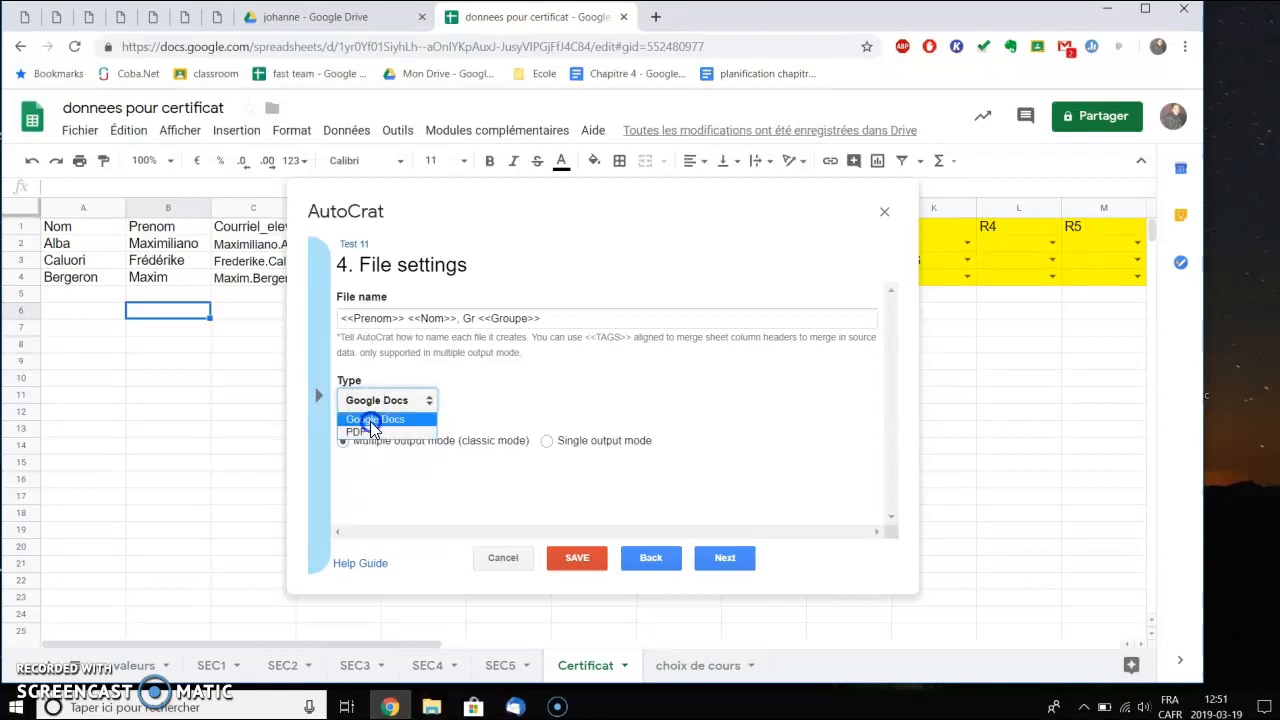
{"action": "left_click", "coordinate": [372, 420]}
{"action": "left_click", "coordinate": [368, 443]}
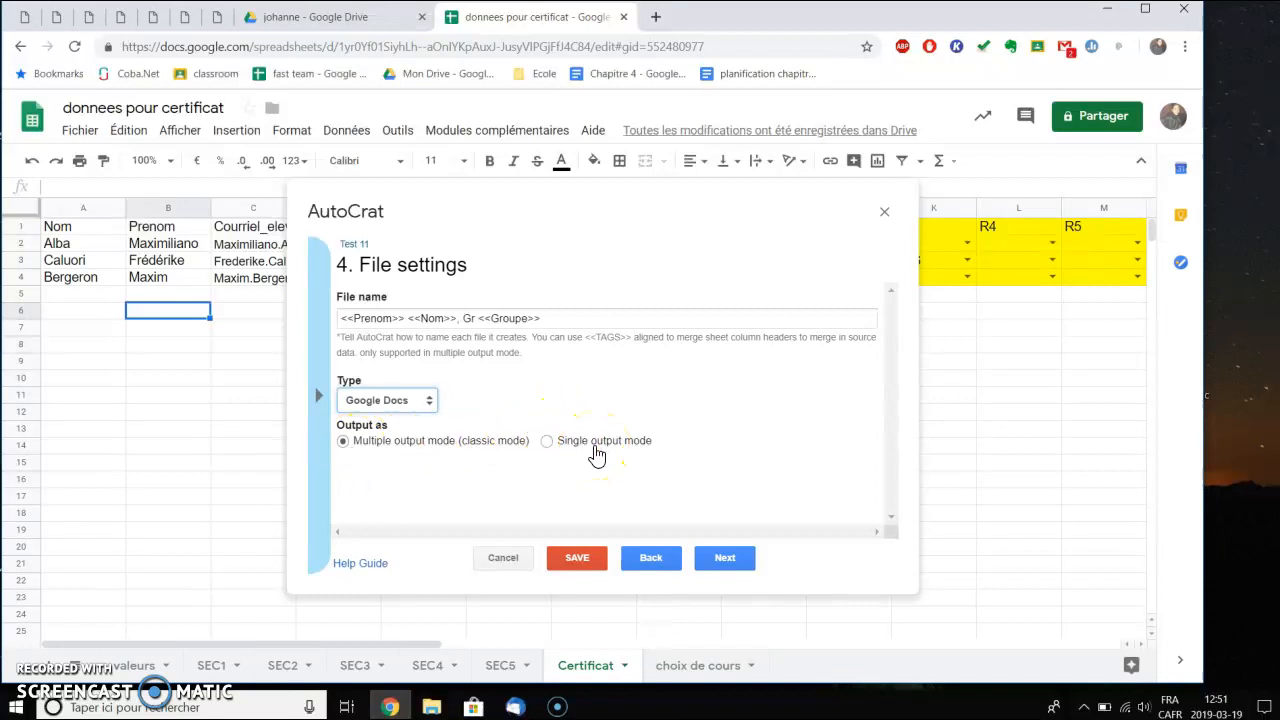
{"action": "left_click", "coordinate": [546, 441]}
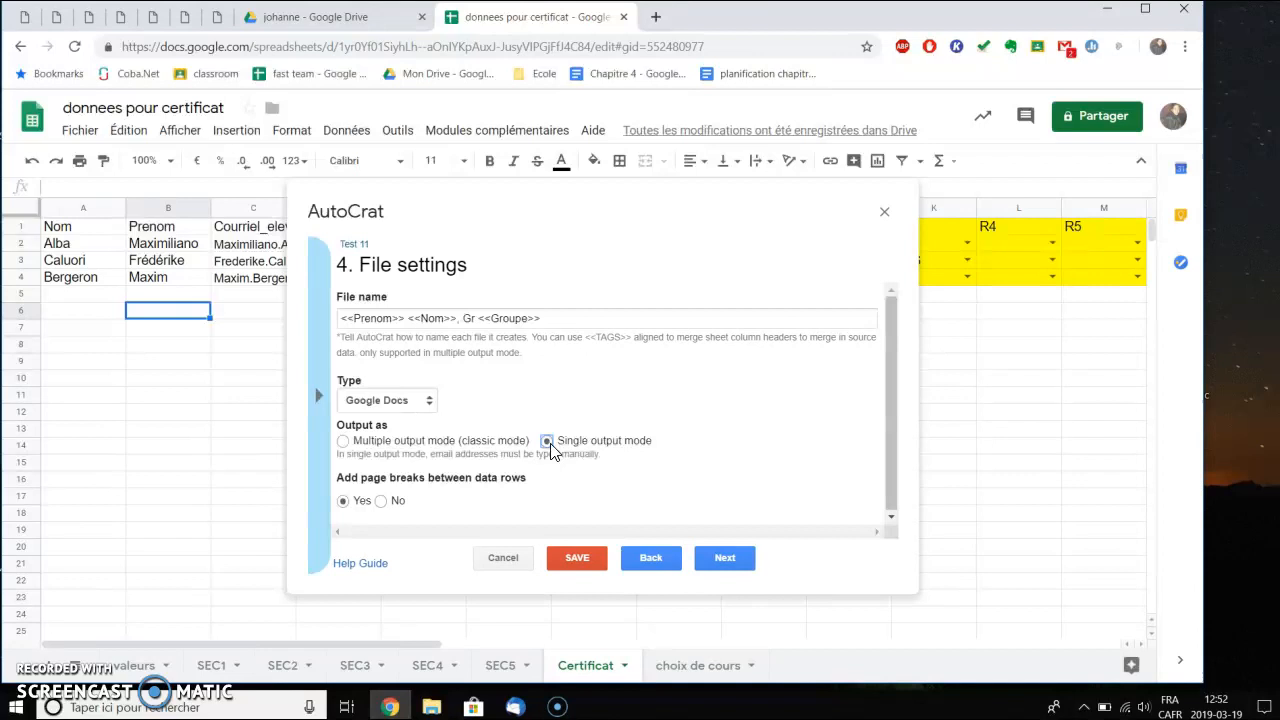
{"action": "left_click", "coordinate": [343, 441]}
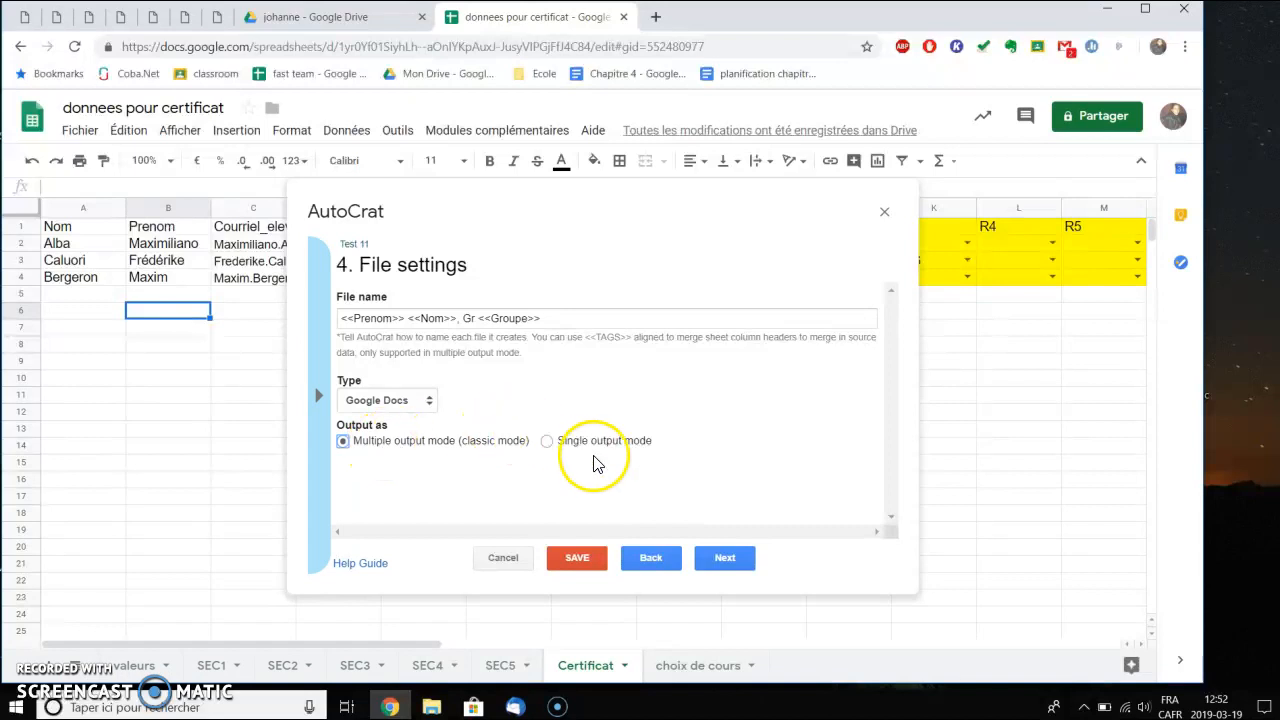
{"action": "left_click", "coordinate": [728, 562]}
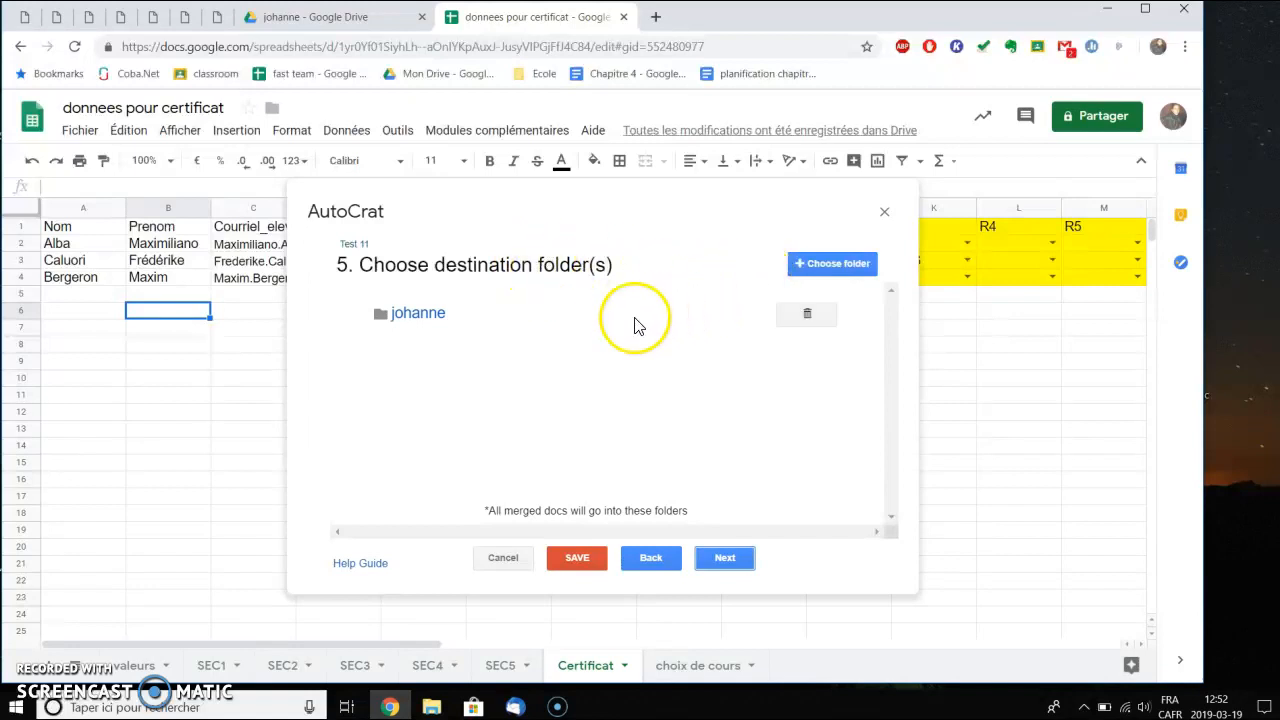
Replace the johanne destination folder with the certificat folder for the merged docs
{"action": "left_click", "coordinate": [807, 316]}
{"action": "left_click", "coordinate": [840, 370]}
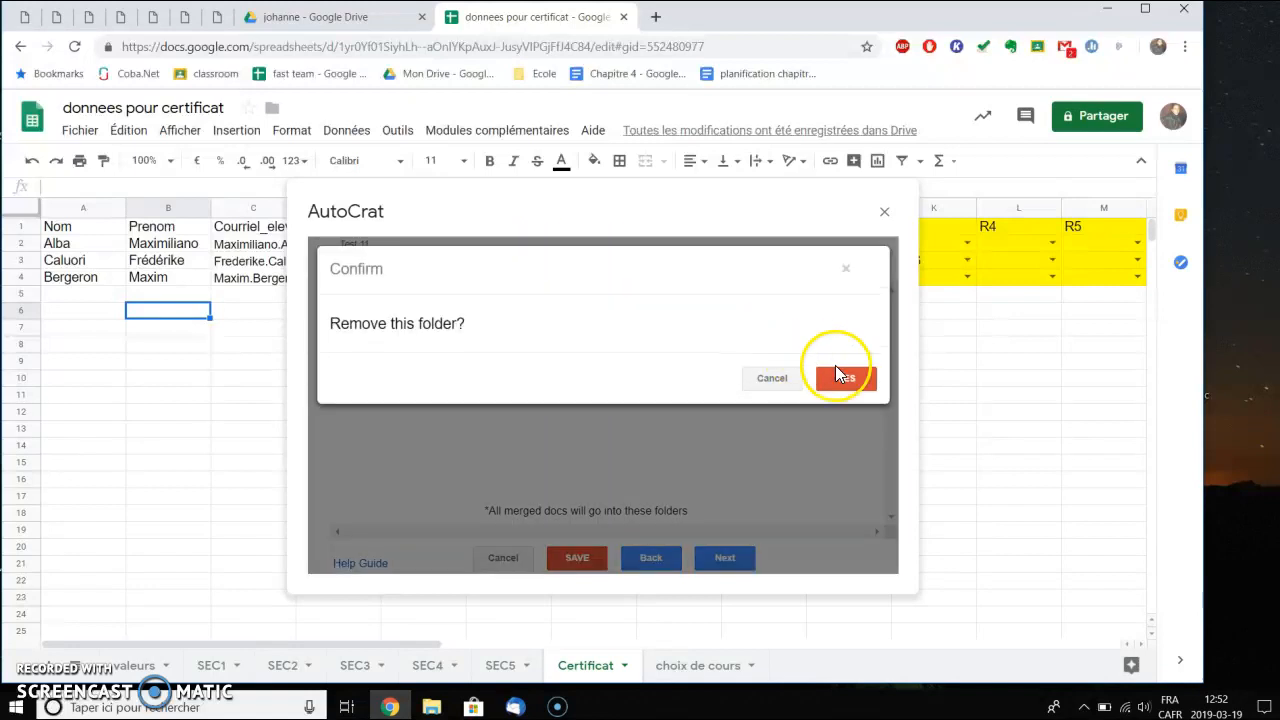
{"action": "left_click", "coordinate": [805, 268]}
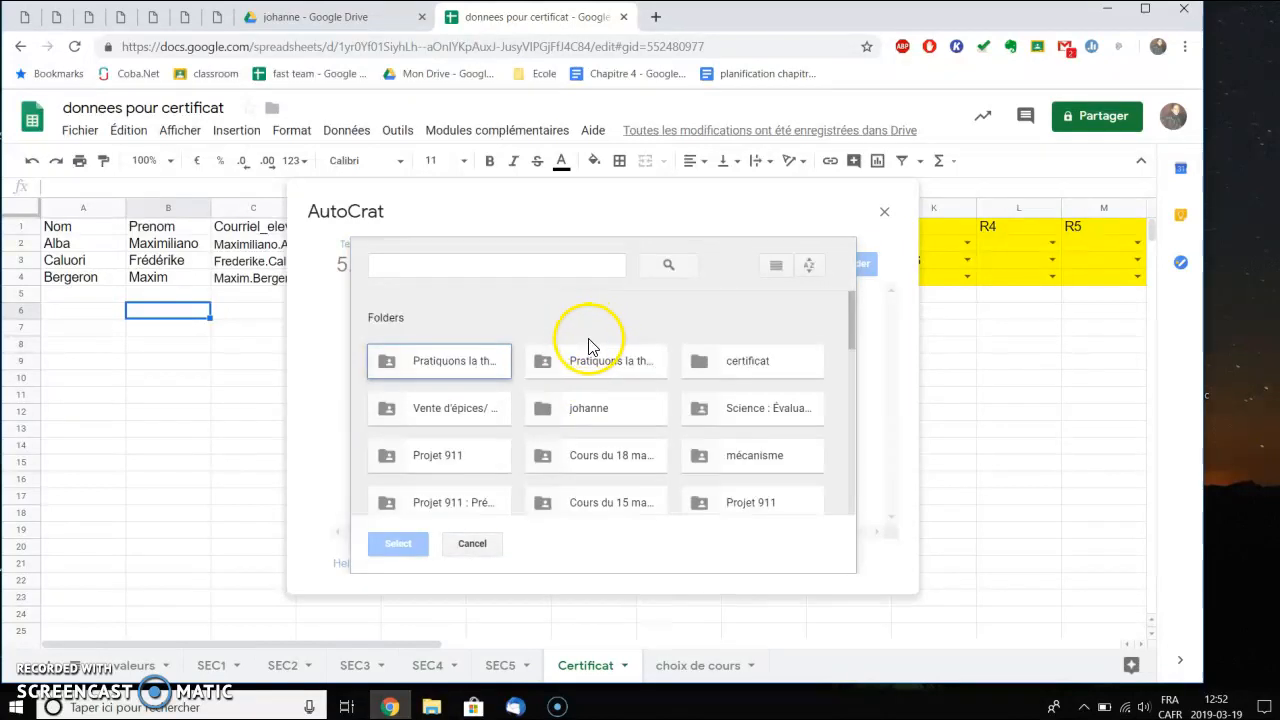
{"action": "left_click", "coordinate": [729, 360]}
{"action": "left_click", "coordinate": [398, 545]}
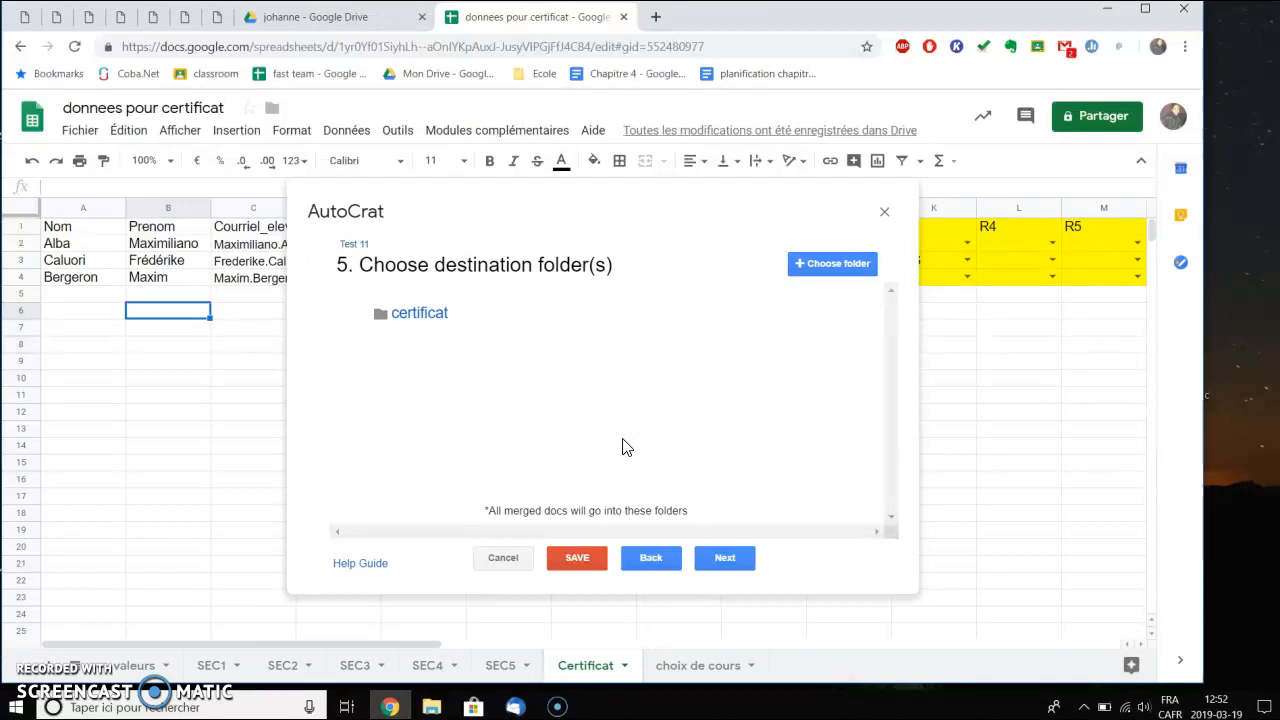
Leave the optional dynamic folder reference empty and advance to the document sharing and email settings
{"action": "left_click", "coordinate": [727, 557]}
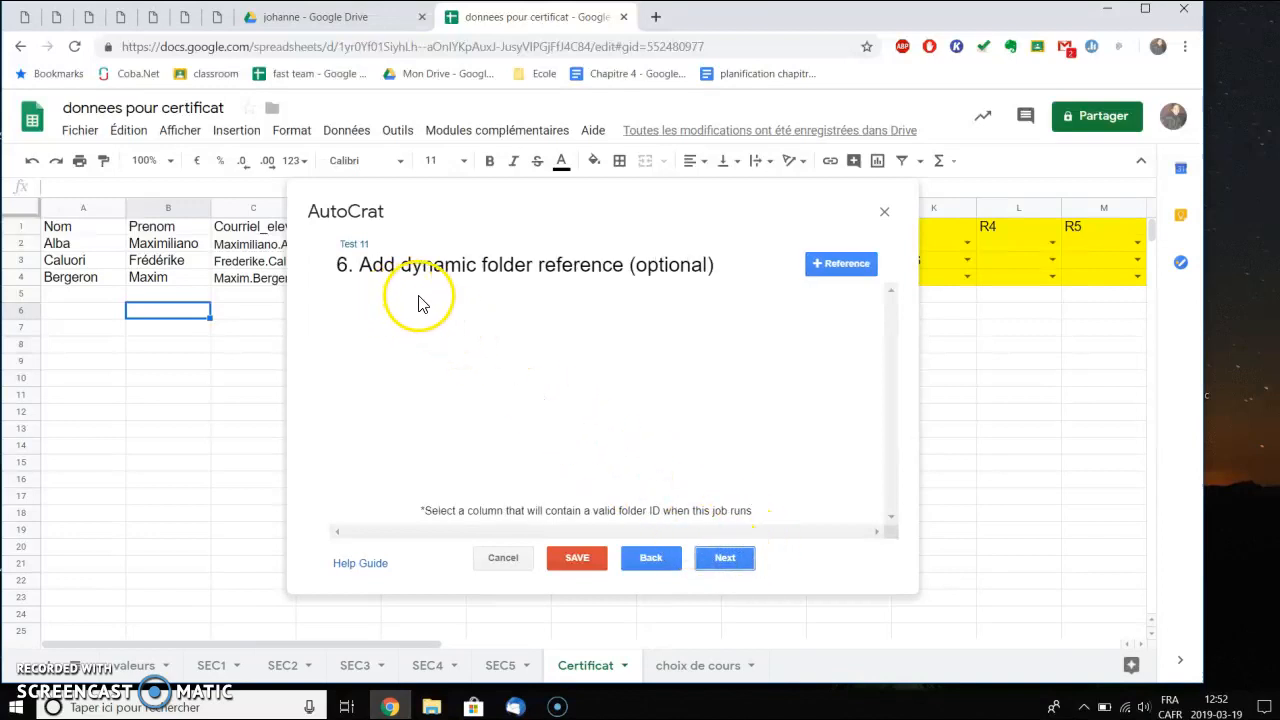
{"action": "left_click", "coordinate": [731, 561]}
{"action": "left_click", "coordinate": [731, 561]}
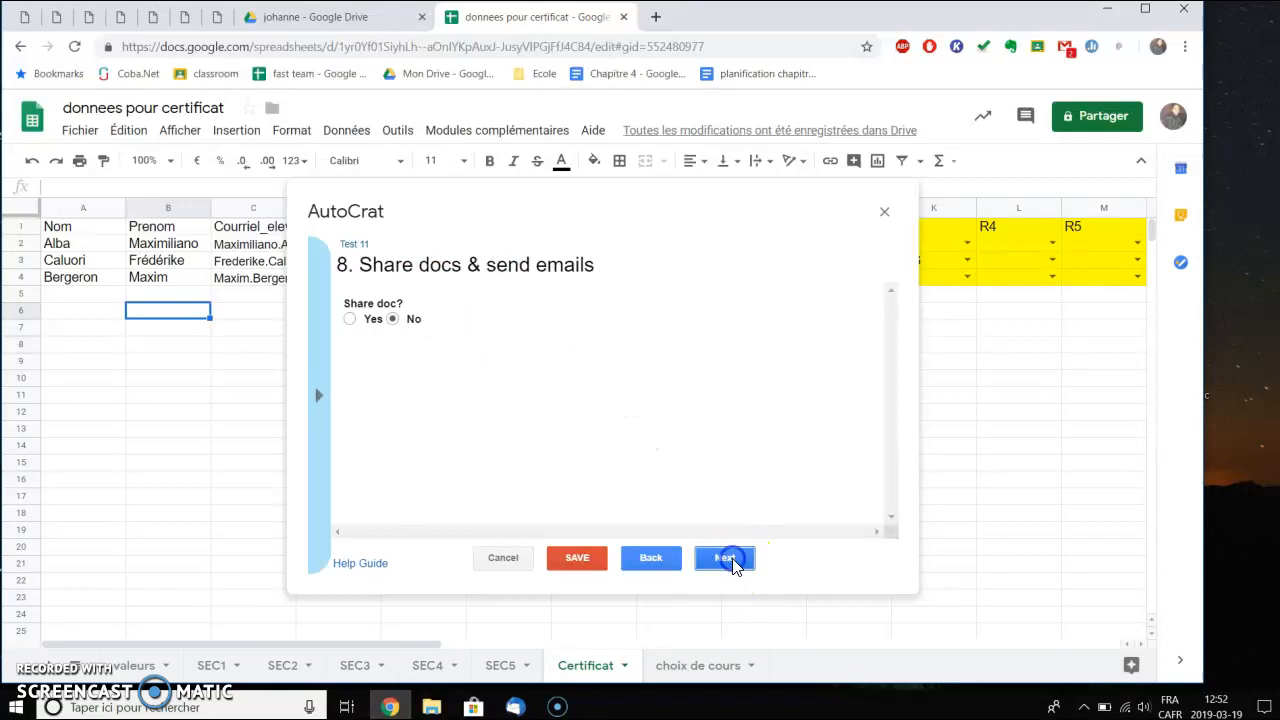
Enable sharing of the merged docs as view only doc, disallow re-sharing and send from the generic no-reply address
{"action": "left_click", "coordinate": [349, 320]}
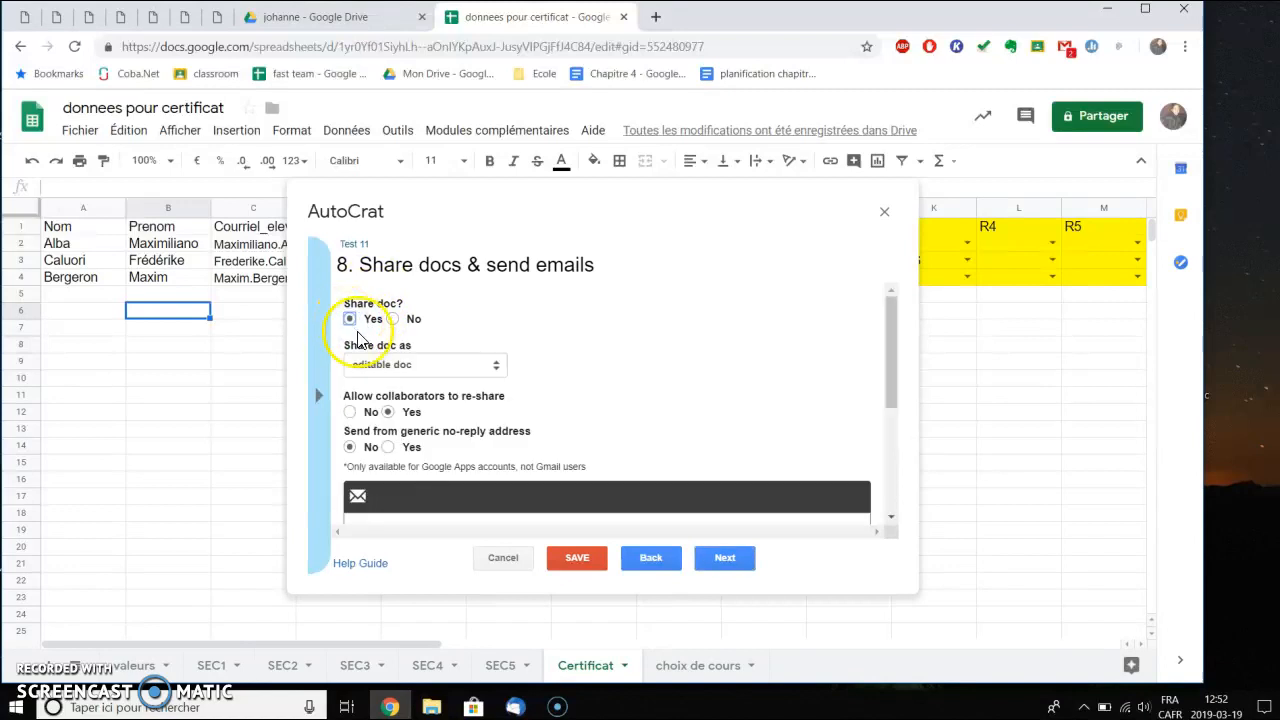
{"action": "scroll", "coordinate": [423, 335], "scroll_direction": "down", "scroll_amount": 1}
{"action": "scroll", "coordinate": [421, 333], "scroll_direction": "up", "scroll_amount": 1}
{"action": "scroll", "coordinate": [421, 341], "scroll_direction": "up", "scroll_amount": 1}
{"action": "left_click", "coordinate": [420, 364]}
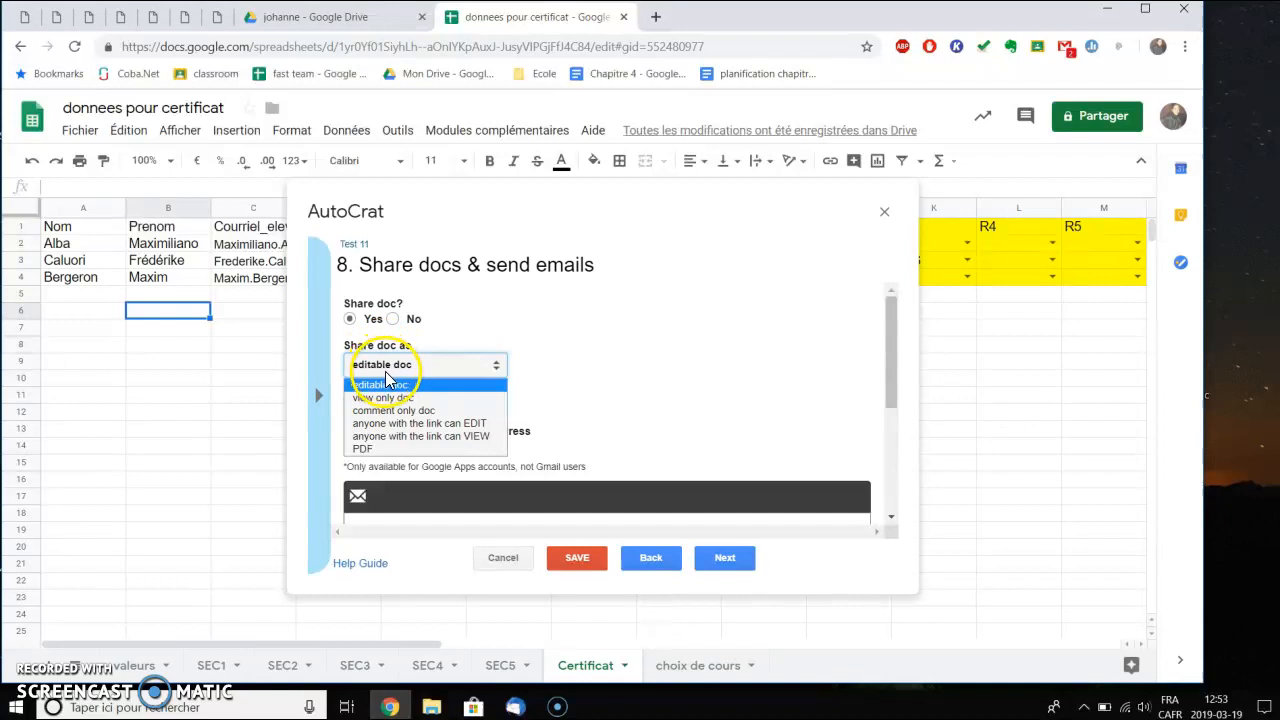
{"action": "left_click", "coordinate": [399, 400]}
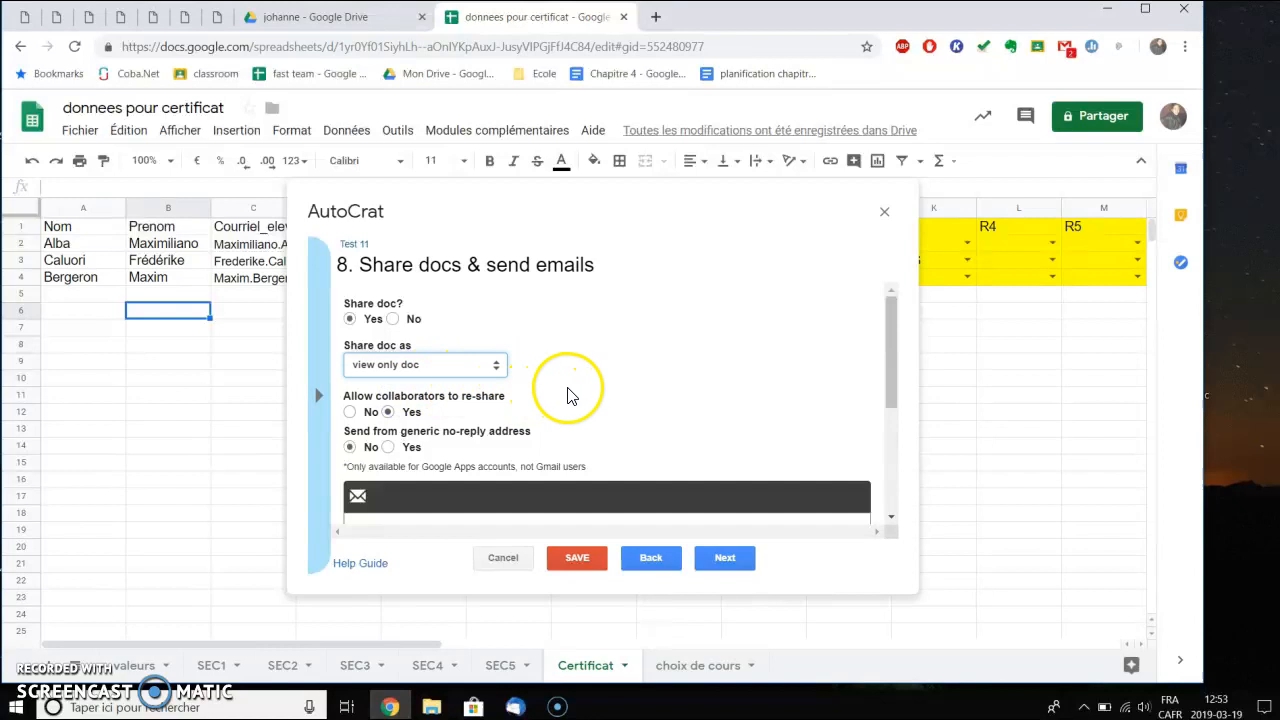
{"action": "left_click", "coordinate": [355, 414]}
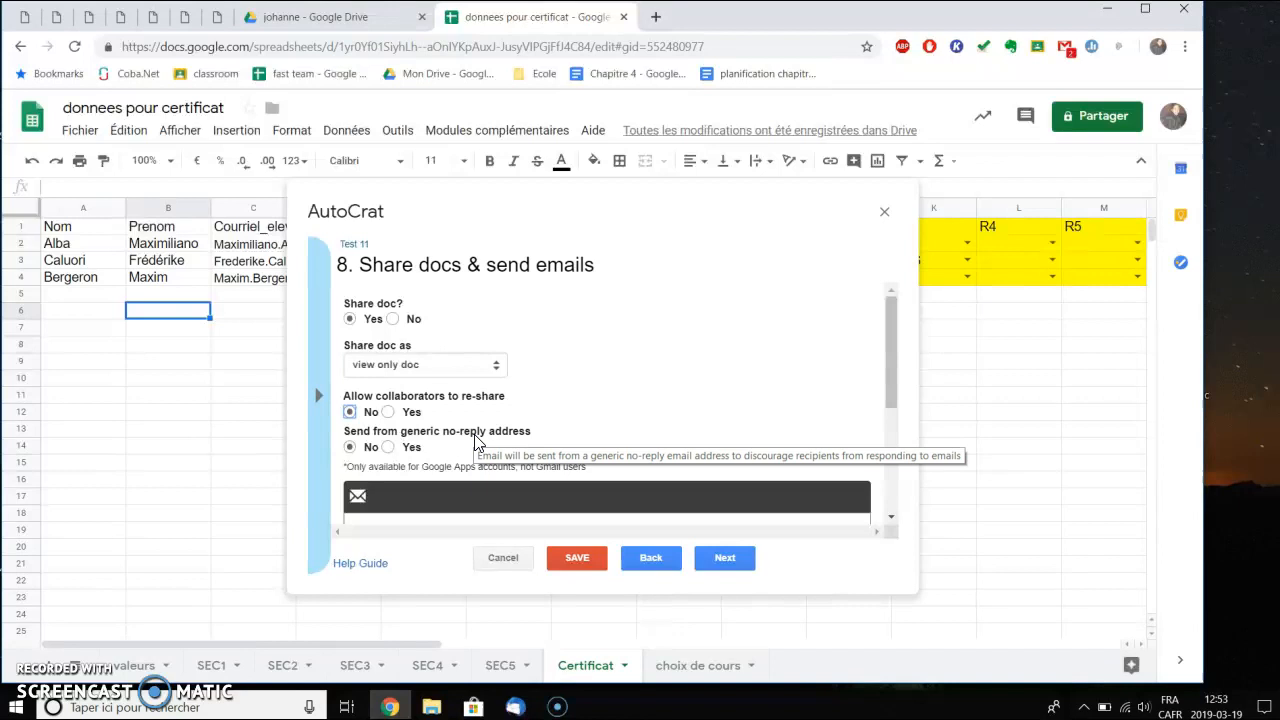
{"action": "left_click", "coordinate": [388, 447]}
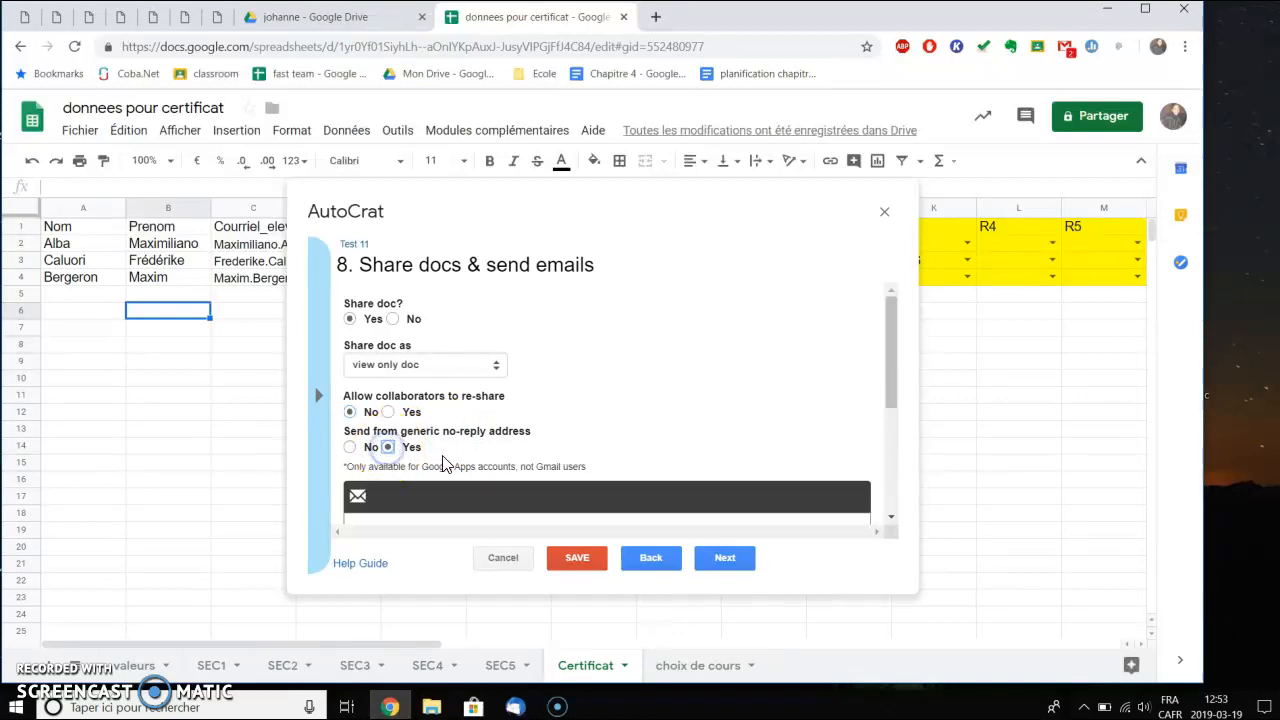
Address the sharing email to the <<Courriel_eleve>> tag
{"action": "scroll", "coordinate": [440, 455], "scroll_direction": "down", "scroll_amount": 1}
{"action": "scroll", "coordinate": [358, 398], "scroll_direction": "down", "scroll_amount": 1}
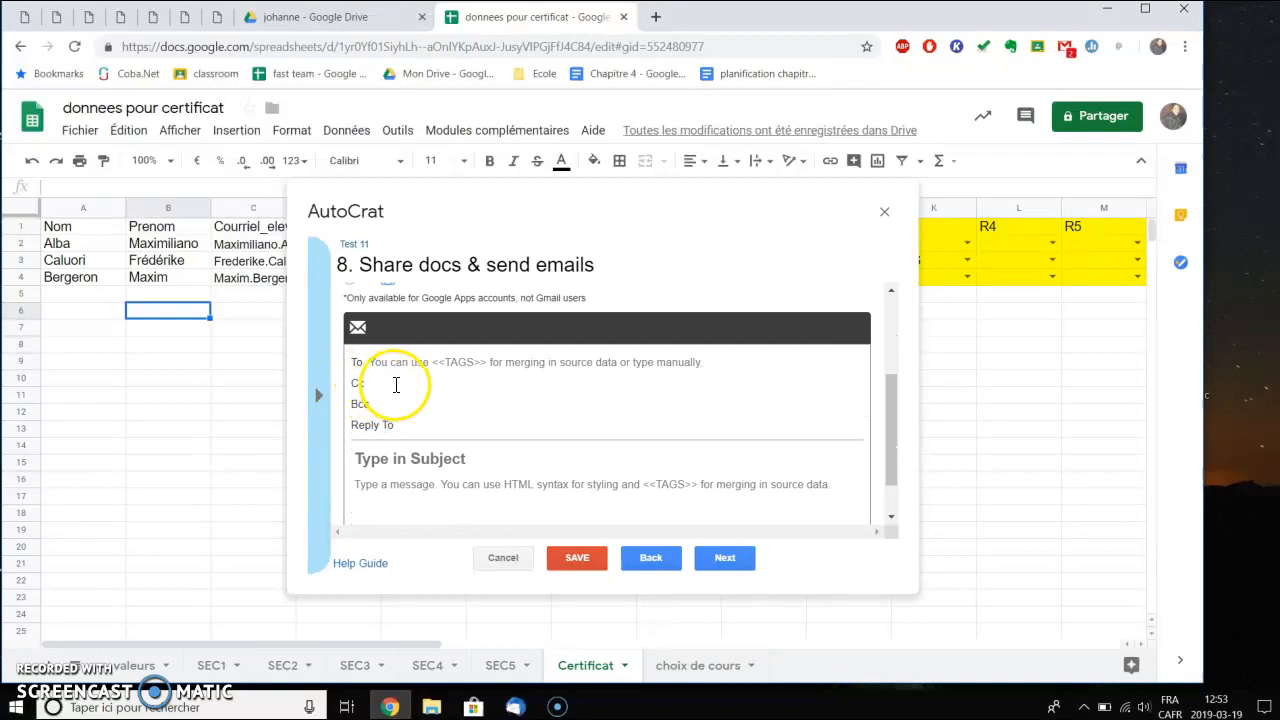
{"action": "left_click", "coordinate": [392, 364]}
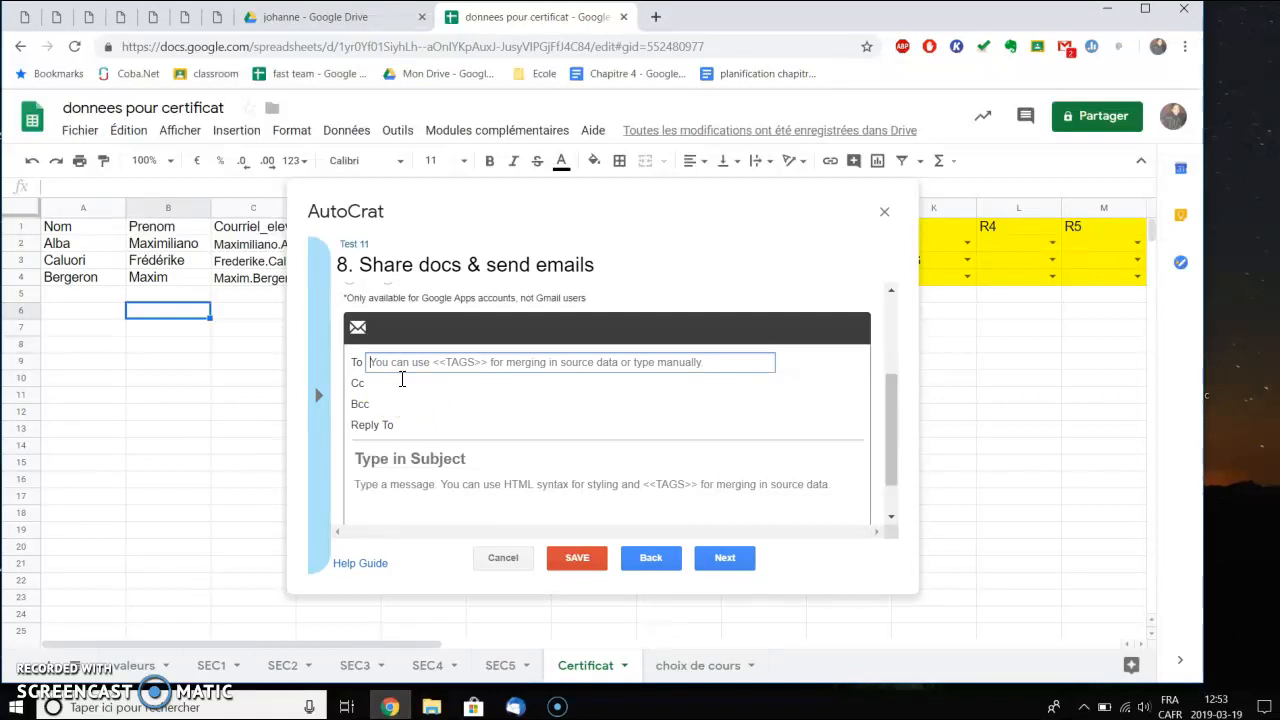
{"action": "type", "text": "<<"}
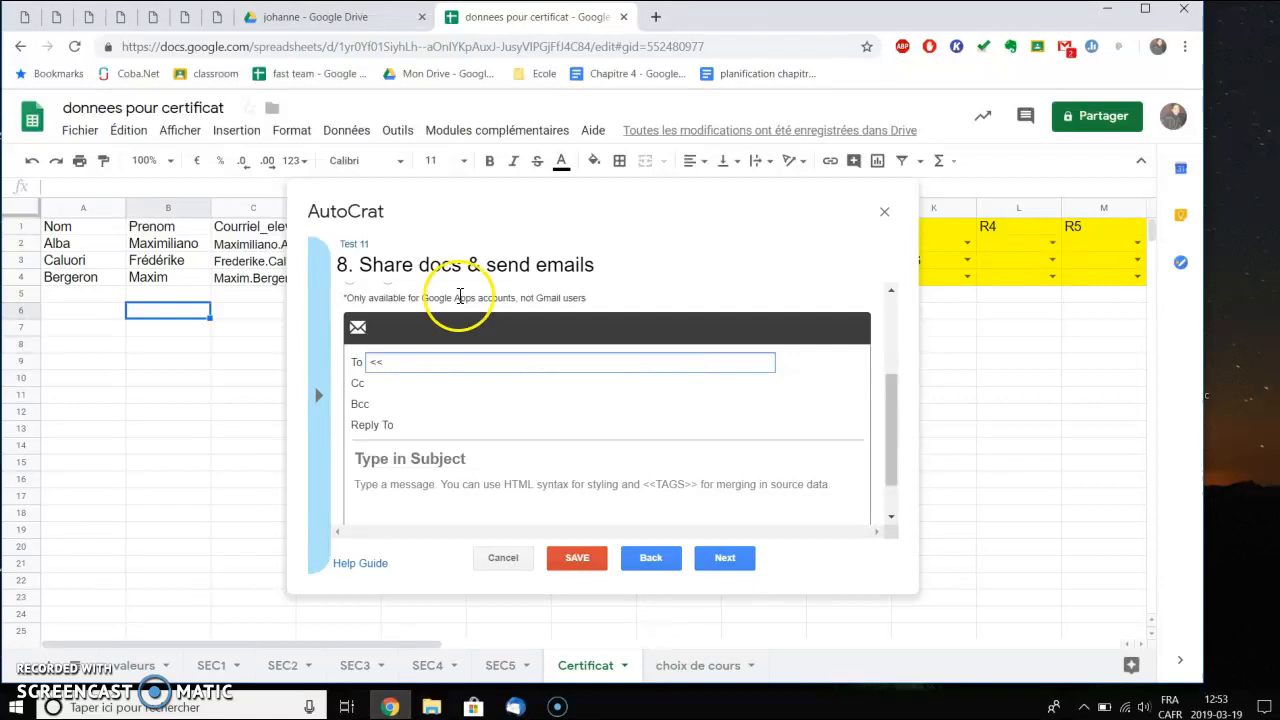
{"action": "left_click", "coordinate": [565, 197]}
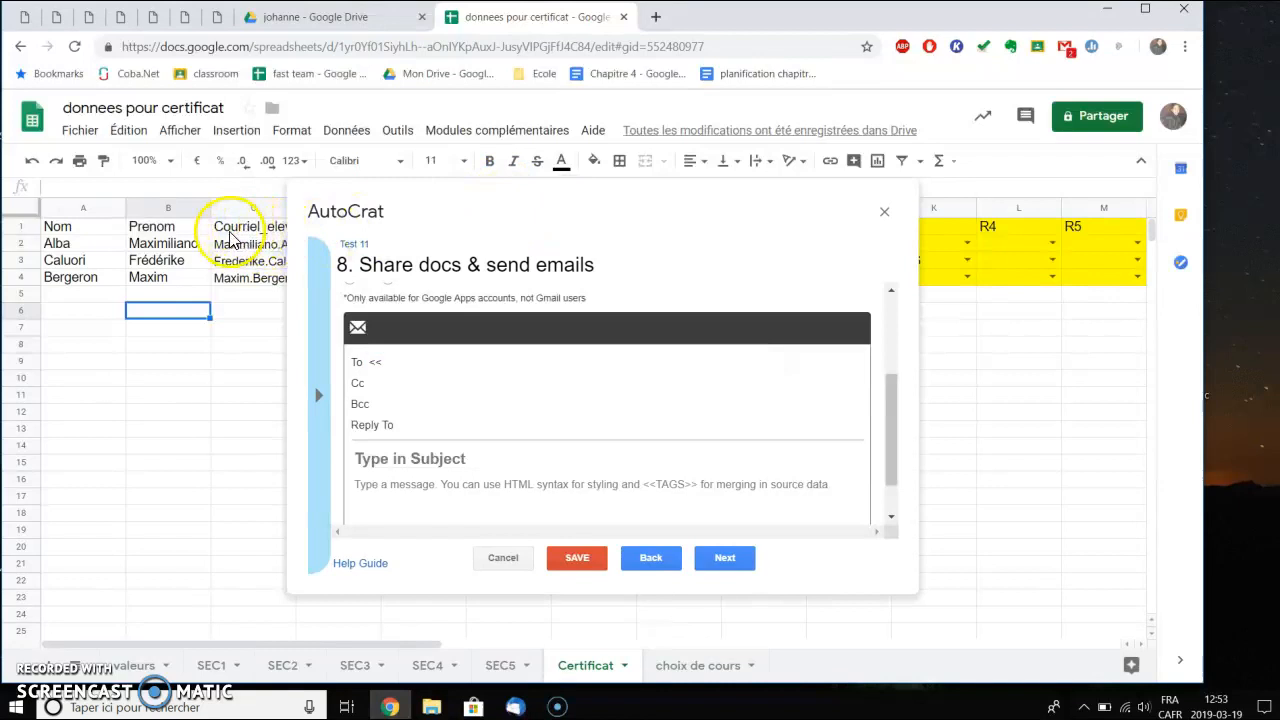
{"action": "left_click", "coordinate": [320, 400]}
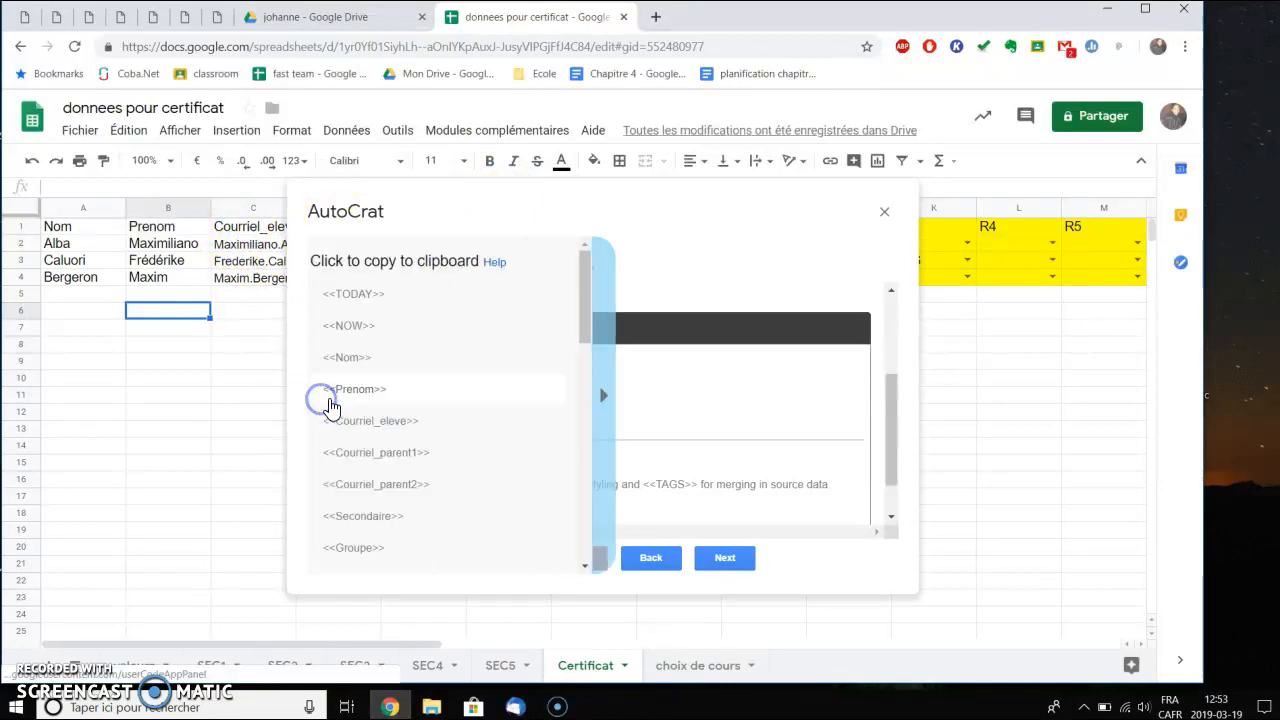
{"action": "right_click", "coordinate": [381, 425]}
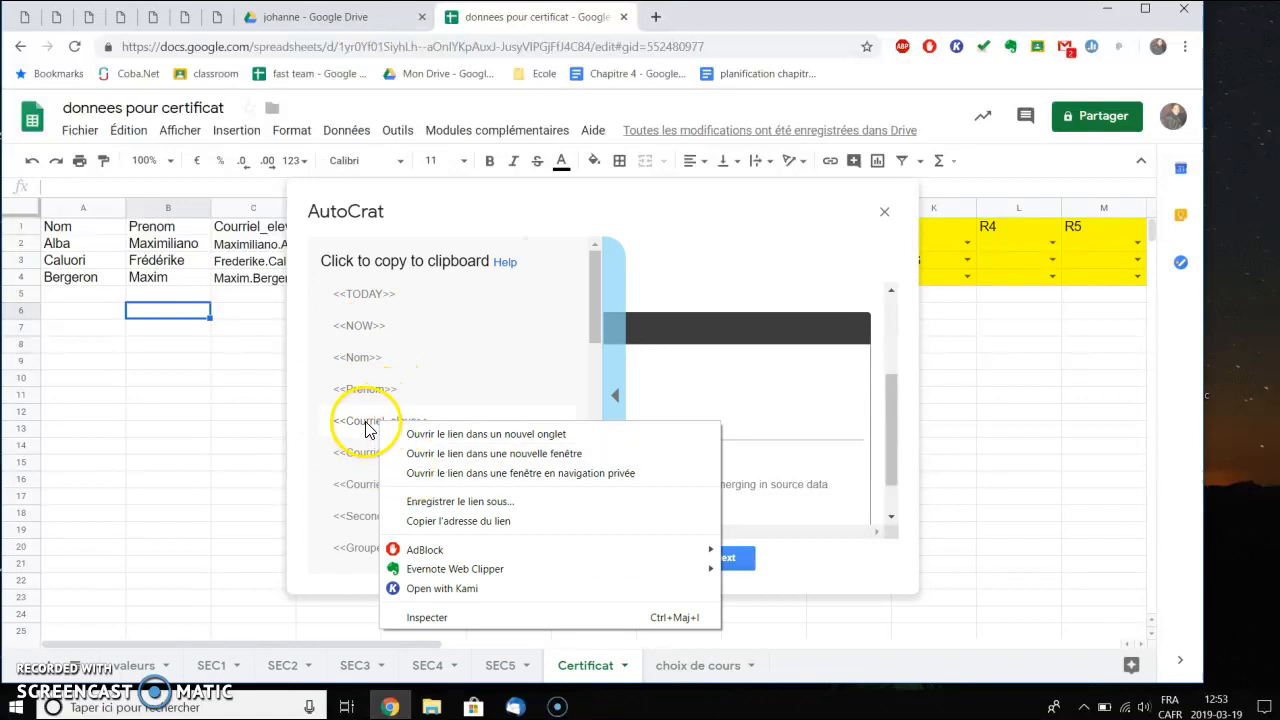
{"action": "left_click", "coordinate": [366, 427]}
{"action": "key", "text": "ctrl+c"}
{"action": "left_click", "coordinate": [397, 360]}
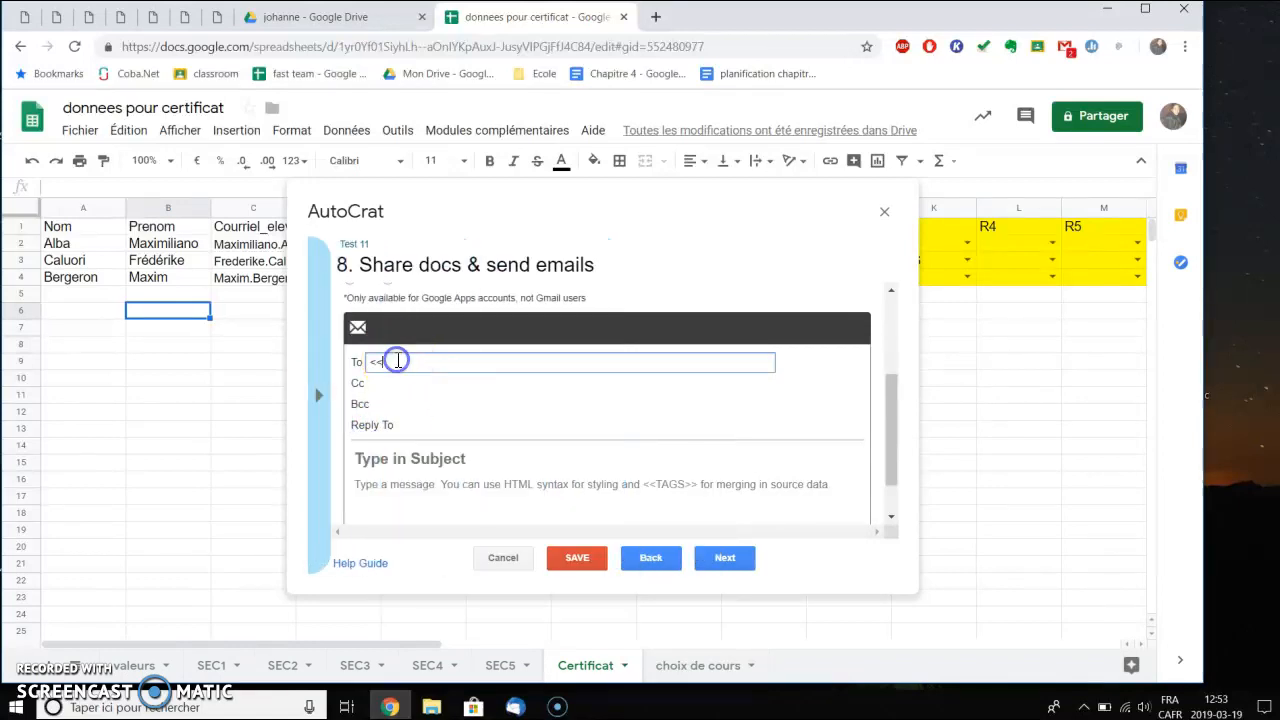
{"action": "key", "text": "ctrl+v"}
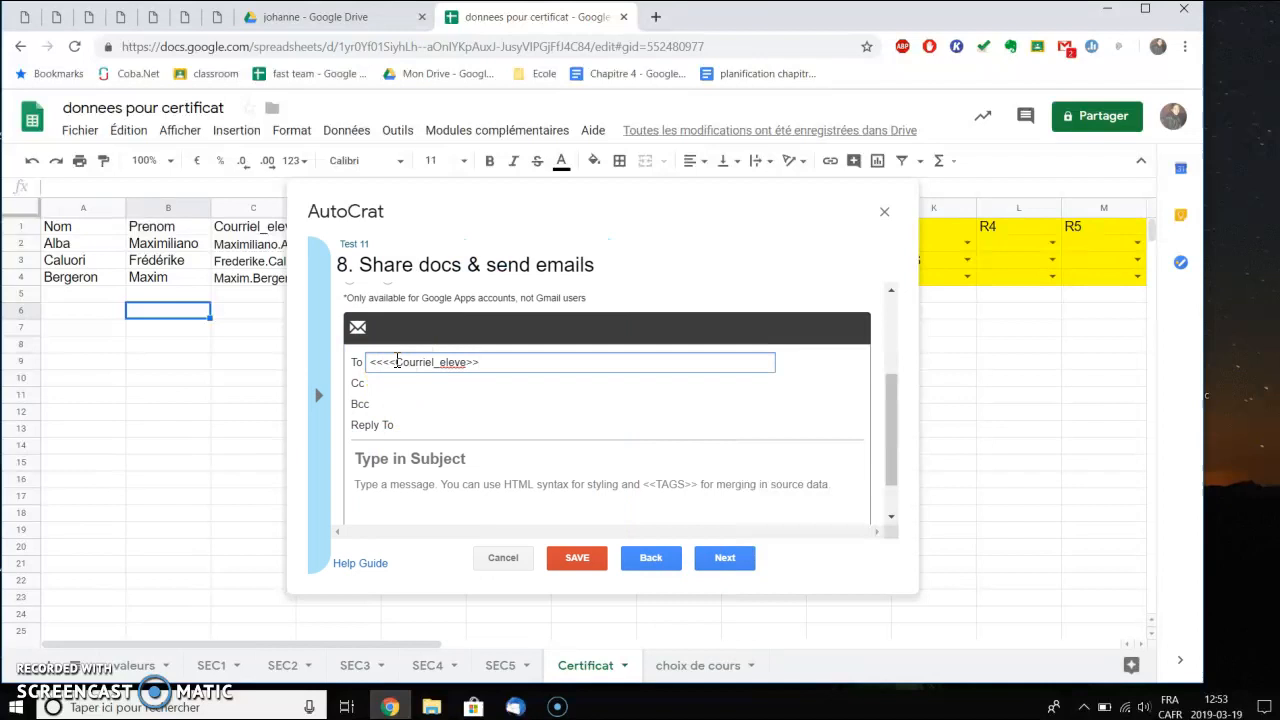
{"action": "left_click", "coordinate": [385, 362]}
{"action": "key", "text": "BackSpace"}
{"action": "key", "text": "BackSpace"}
Add the <<Courriel_parent1>> tag as a second recipient of the sharing email, separated by a comma
{"action": "left_click", "coordinate": [320, 397]}
{"action": "left_click", "coordinate": [400, 452]}
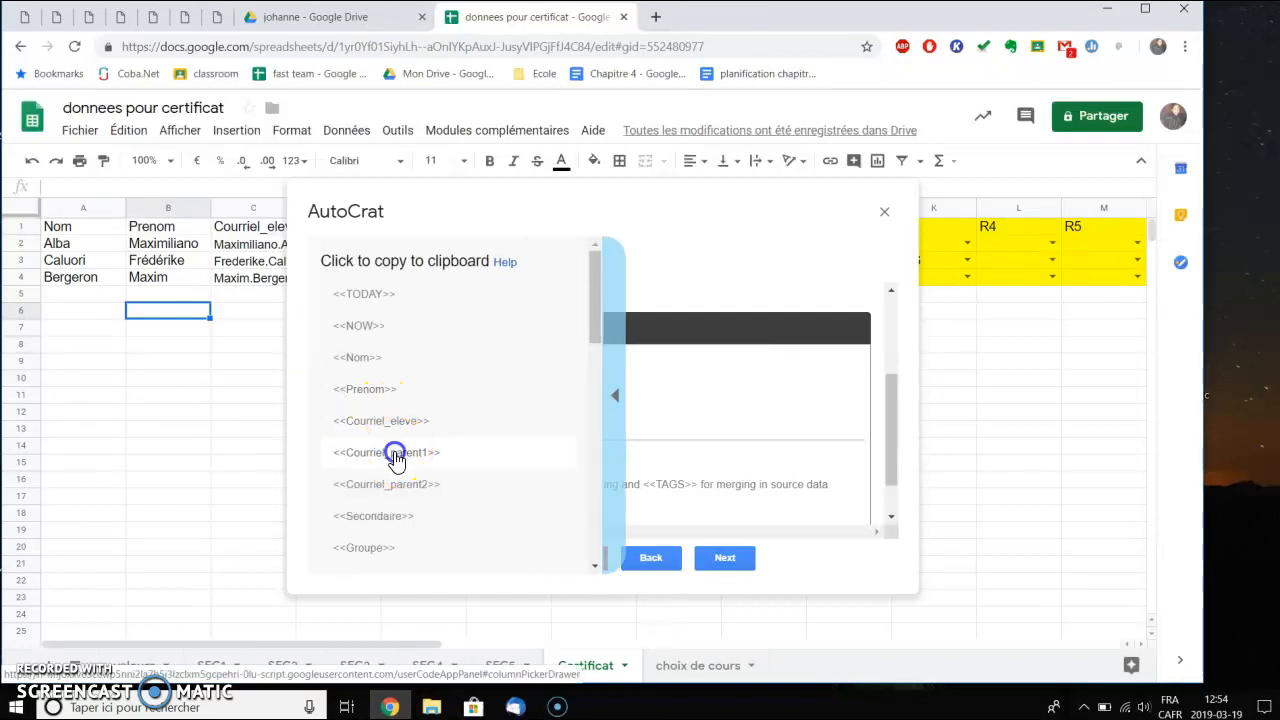
{"action": "left_click", "coordinate": [493, 375]}
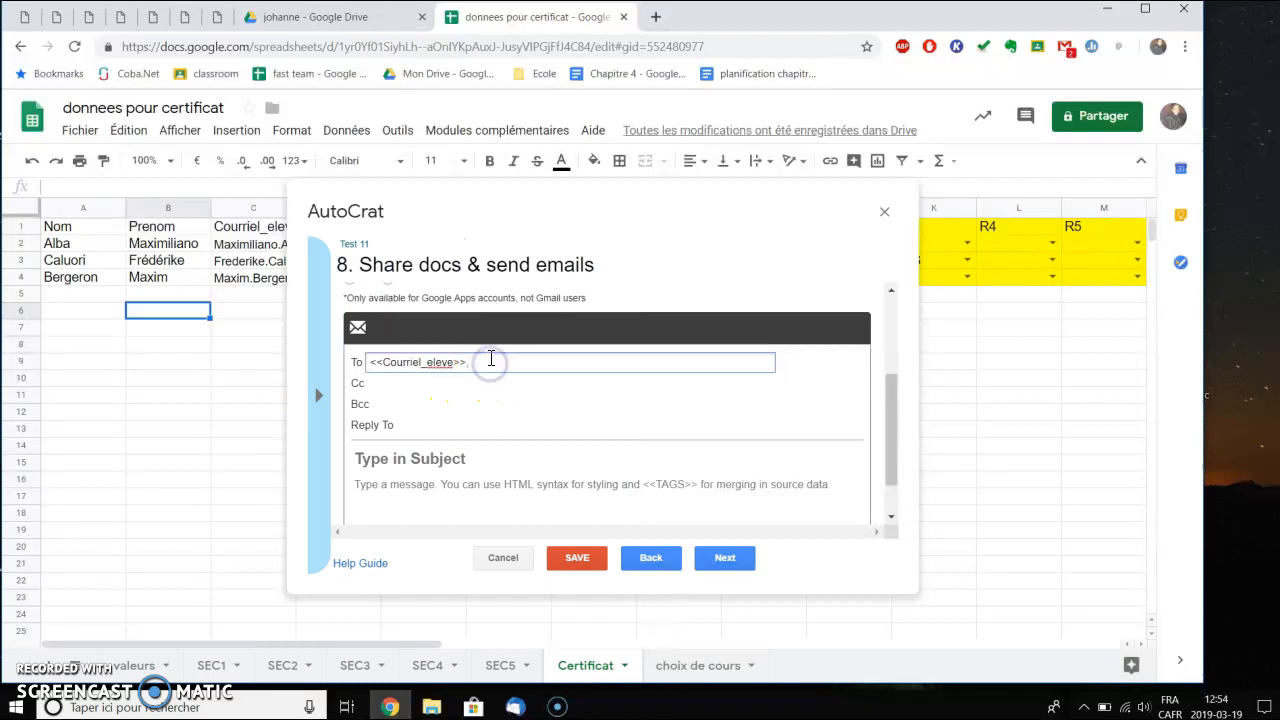
{"action": "key", "text": "ctrl+v"}
{"action": "left_click", "coordinate": [570, 404]}
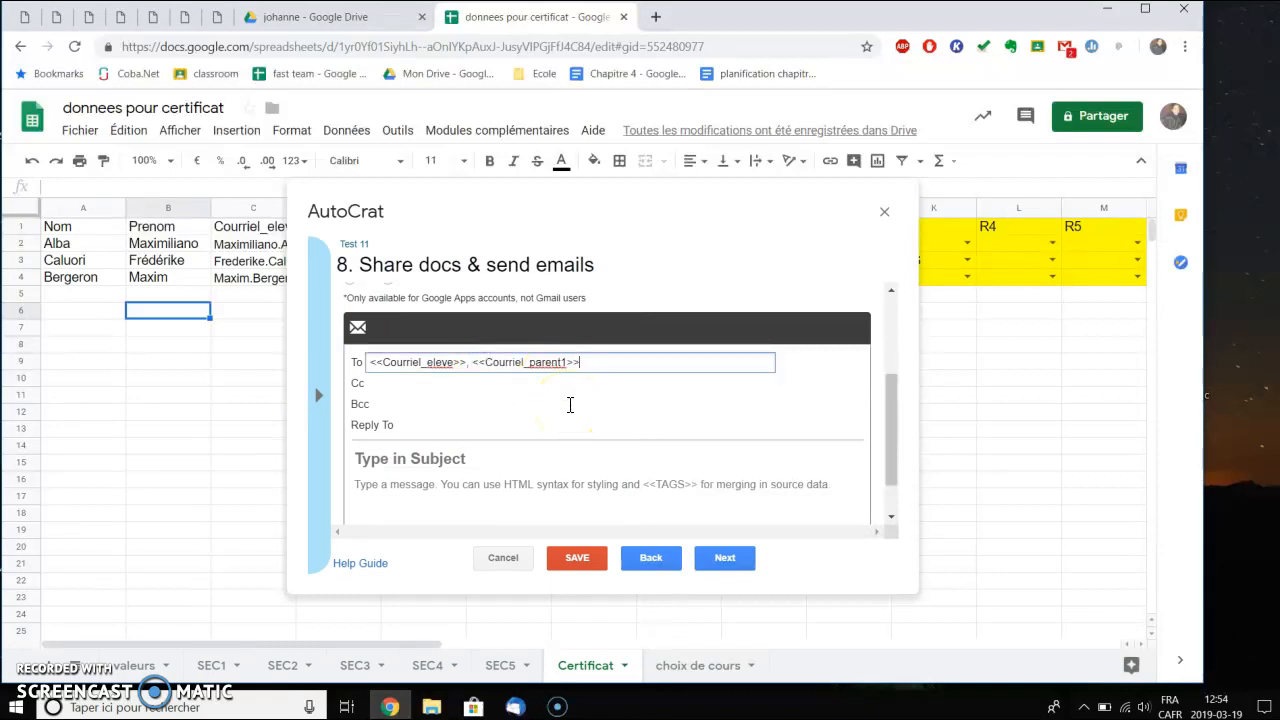
{"action": "left_click", "coordinate": [540, 392]}
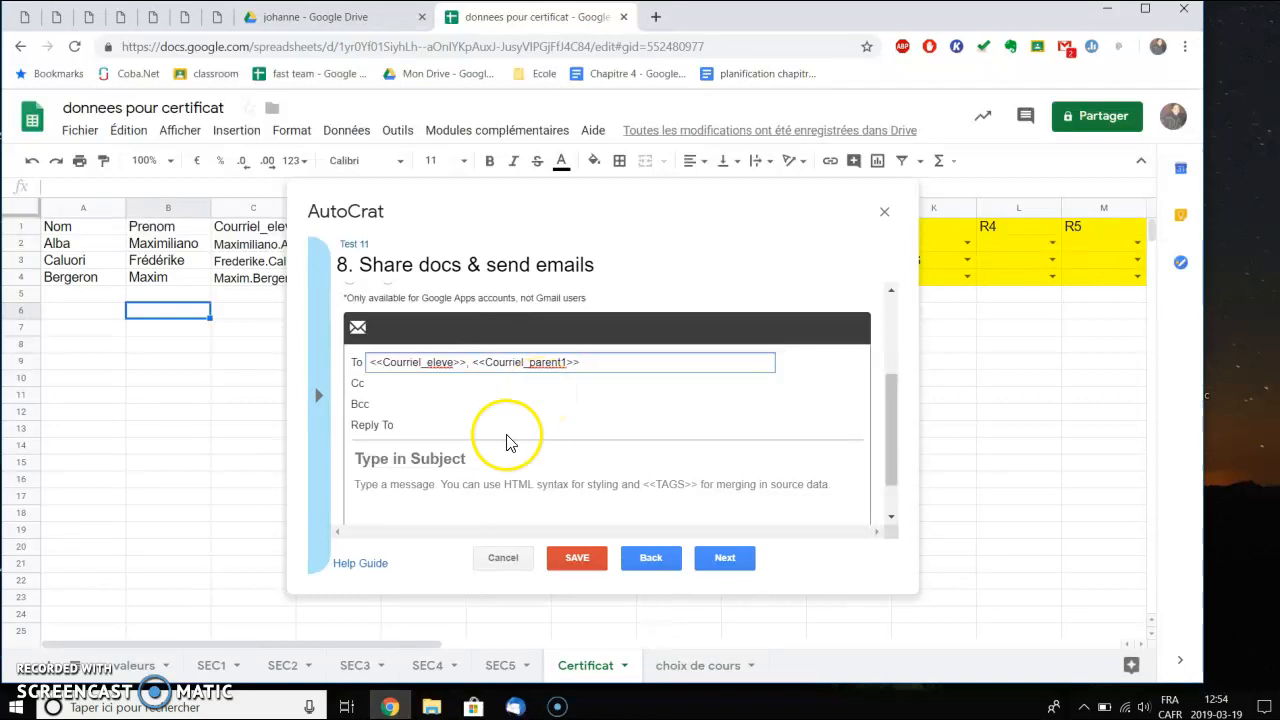
Set the sharing email's subject to "Certificat de mérites"
{"action": "scroll", "coordinate": [430, 448], "scroll_direction": "down", "scroll_amount": 1}
{"action": "left_click", "coordinate": [394, 404]}
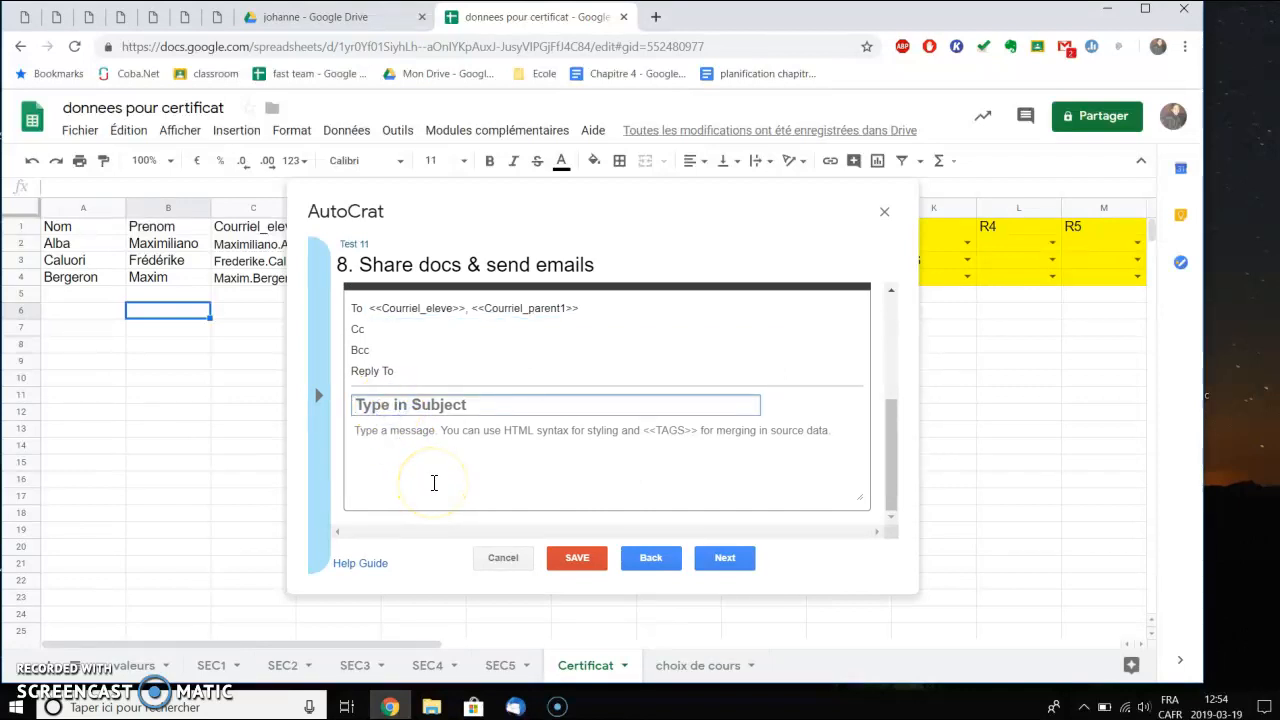
{"action": "type", "text": "Certificat de mérites"}
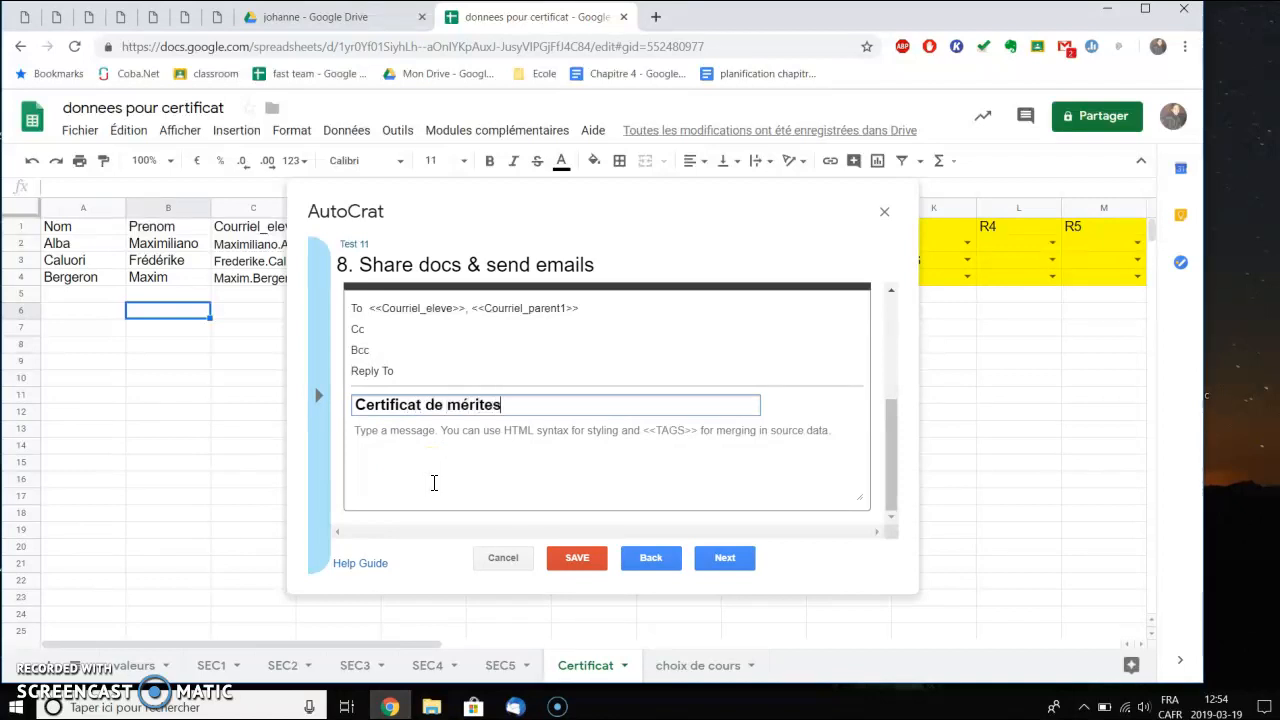
Write the email message "Bonjour <<Prenom>>, Tu as eu <<TOTAL>> mentions. Voici ton certificat.", starting a new line after the greeting
{"action": "left_click", "coordinate": [392, 445]}
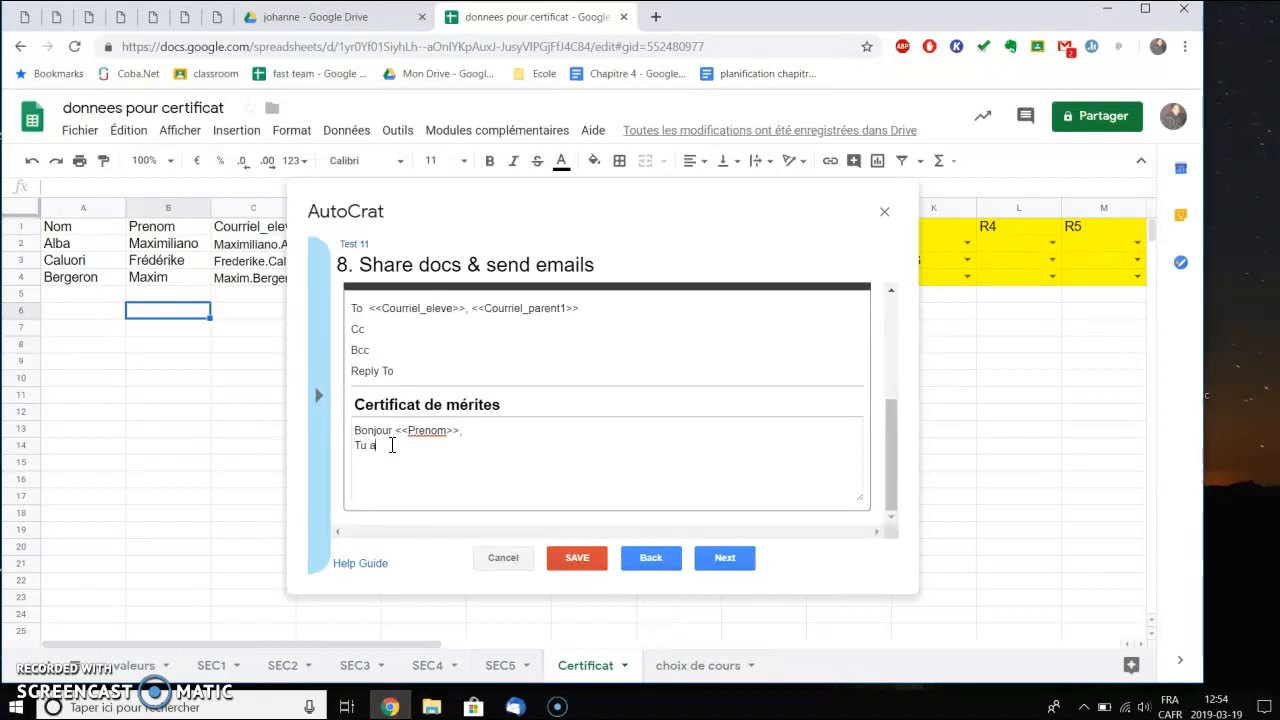
{"action": "type", "text": "eu <<TOTAL>> mentions."}
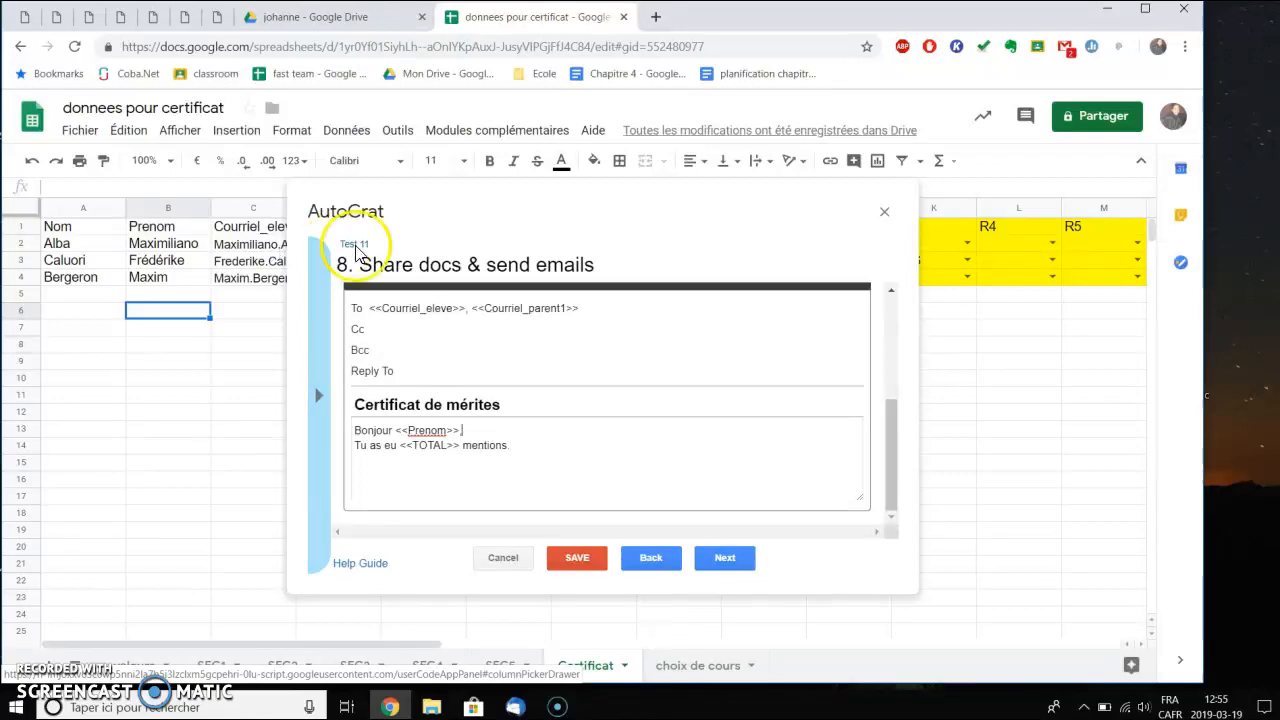
{"action": "left_click", "coordinate": [517, 446]}
{"action": "type", "text": "Voici ton certificat"}
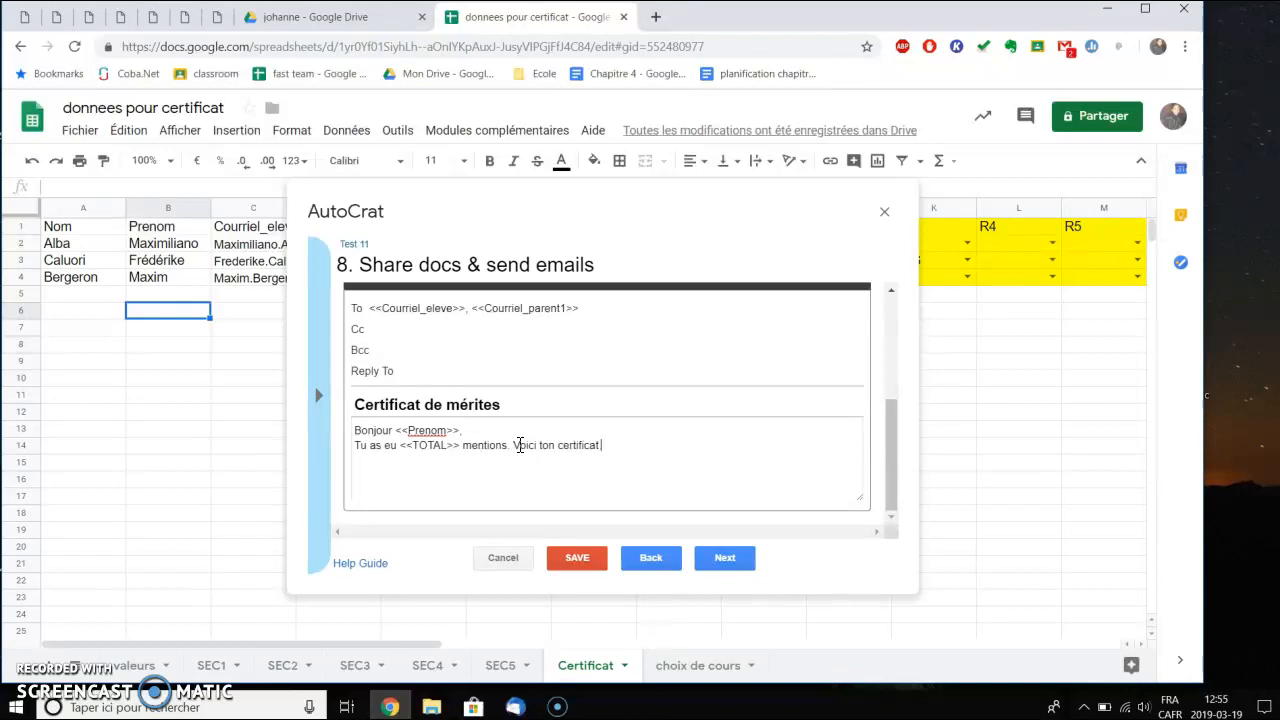
{"action": "type", "text": "."}
Turn off document sharing and save the job without a form or time trigger
{"action": "scroll", "coordinate": [481, 452], "scroll_direction": "up", "scroll_amount": 2}
{"action": "scroll", "coordinate": [365, 375], "scroll_direction": "up", "scroll_amount": 2}
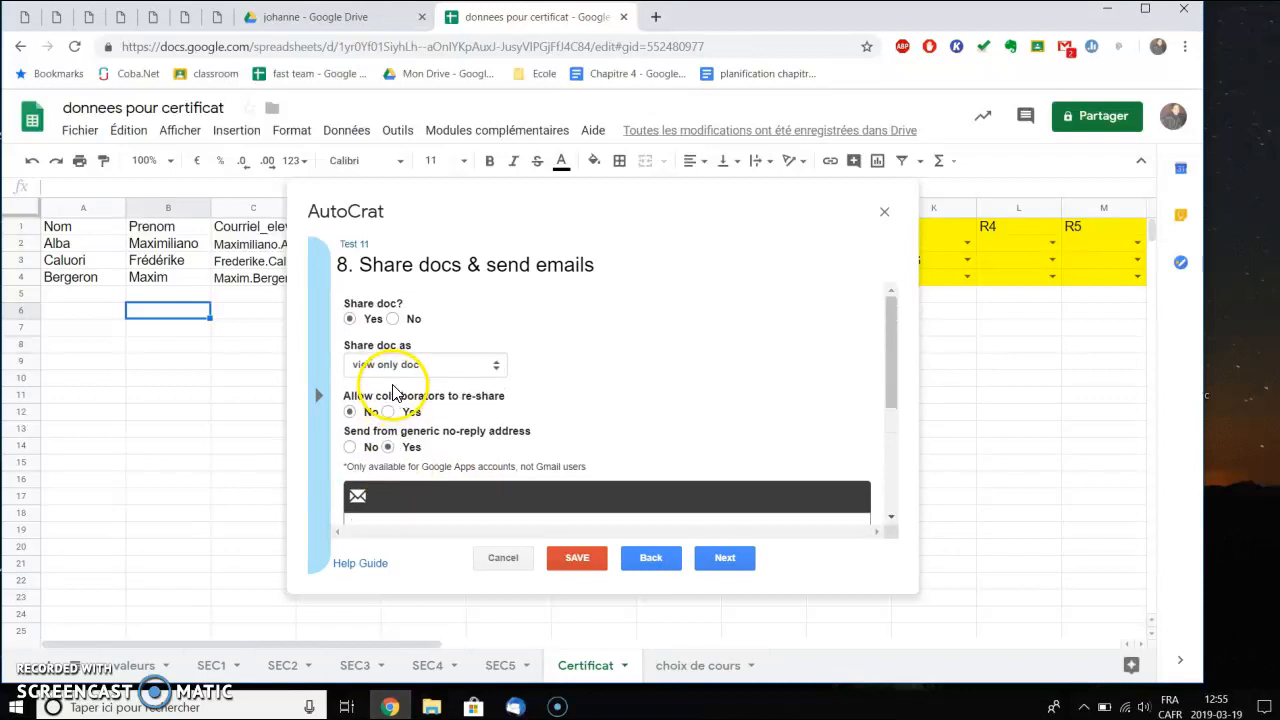
{"action": "left_click", "coordinate": [392, 318]}
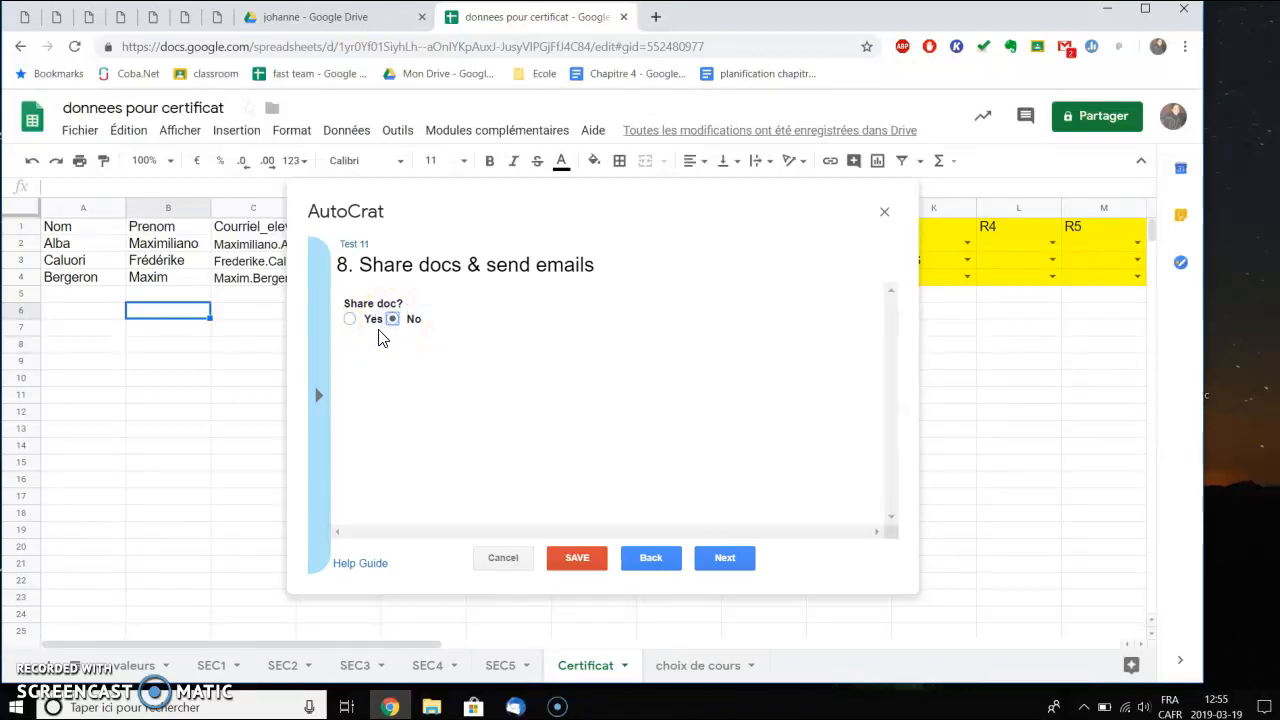
{"action": "left_click", "coordinate": [727, 560]}
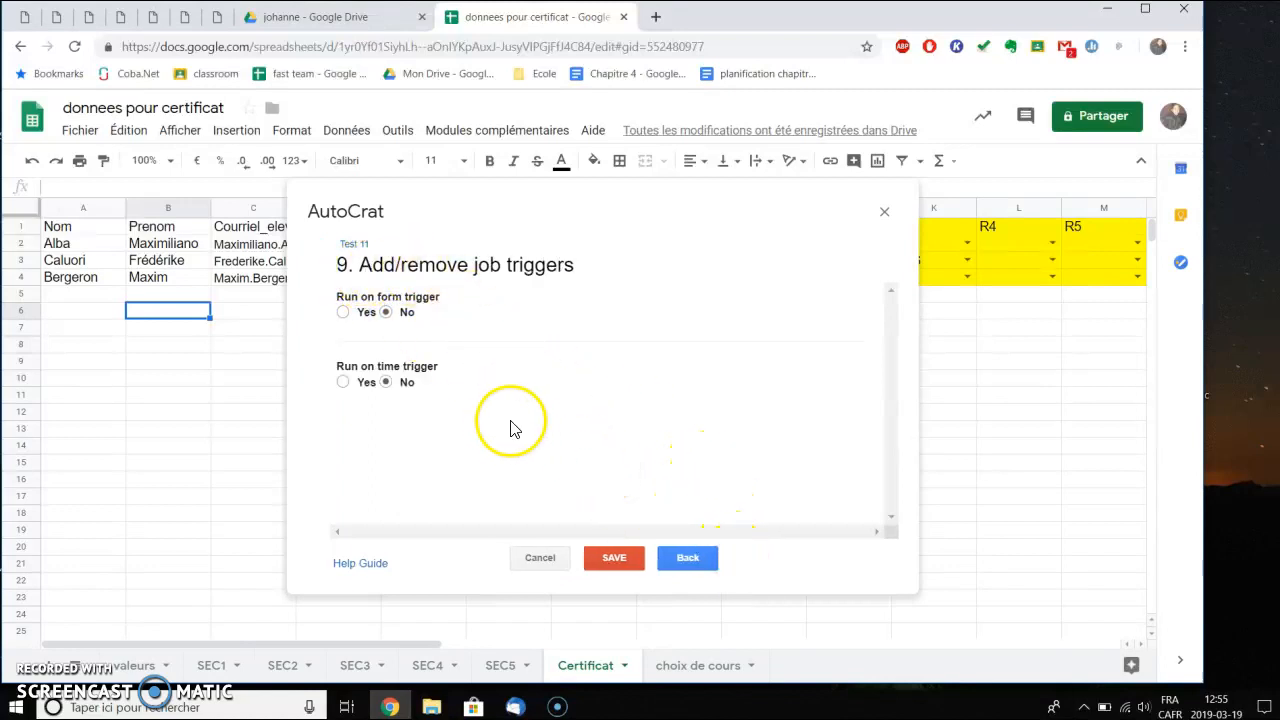
{"action": "left_click", "coordinate": [618, 562]}
{"action": "left_click", "coordinate": [600, 542]}
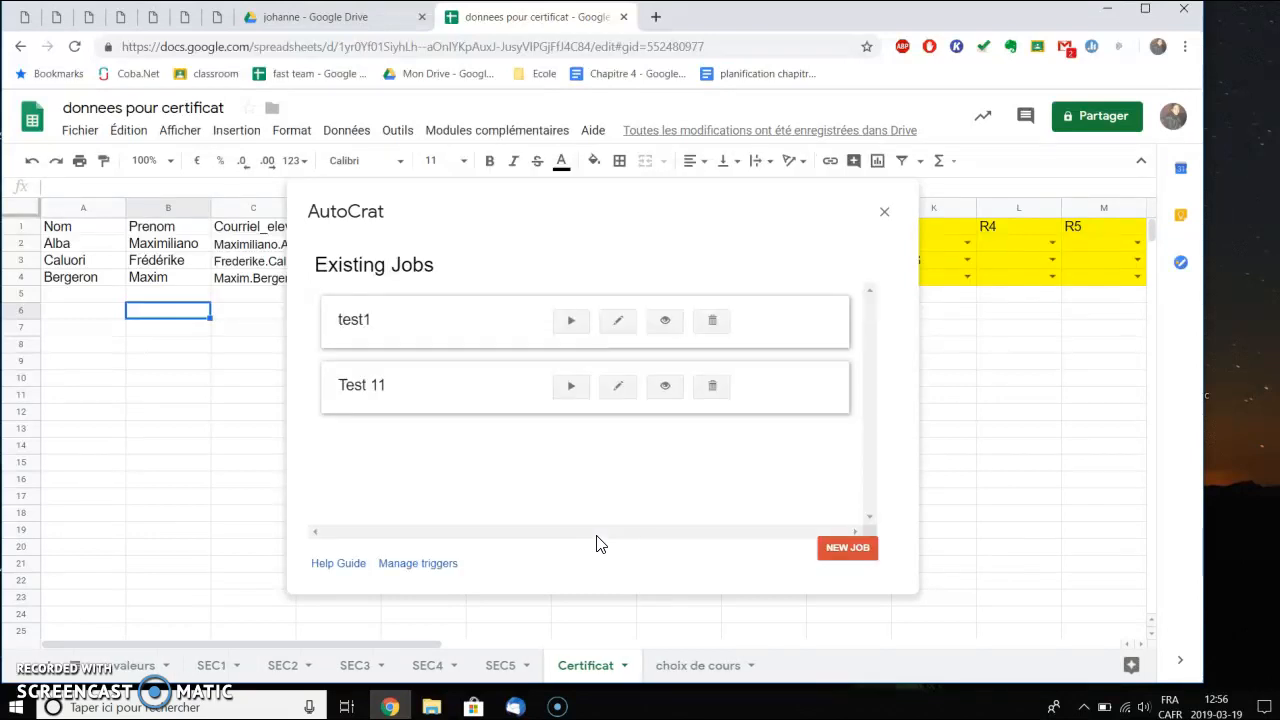
Delete the test1 job and run the Test 11 merge job
{"action": "left_click", "coordinate": [711, 322]}
{"action": "left_click", "coordinate": [848, 377]}
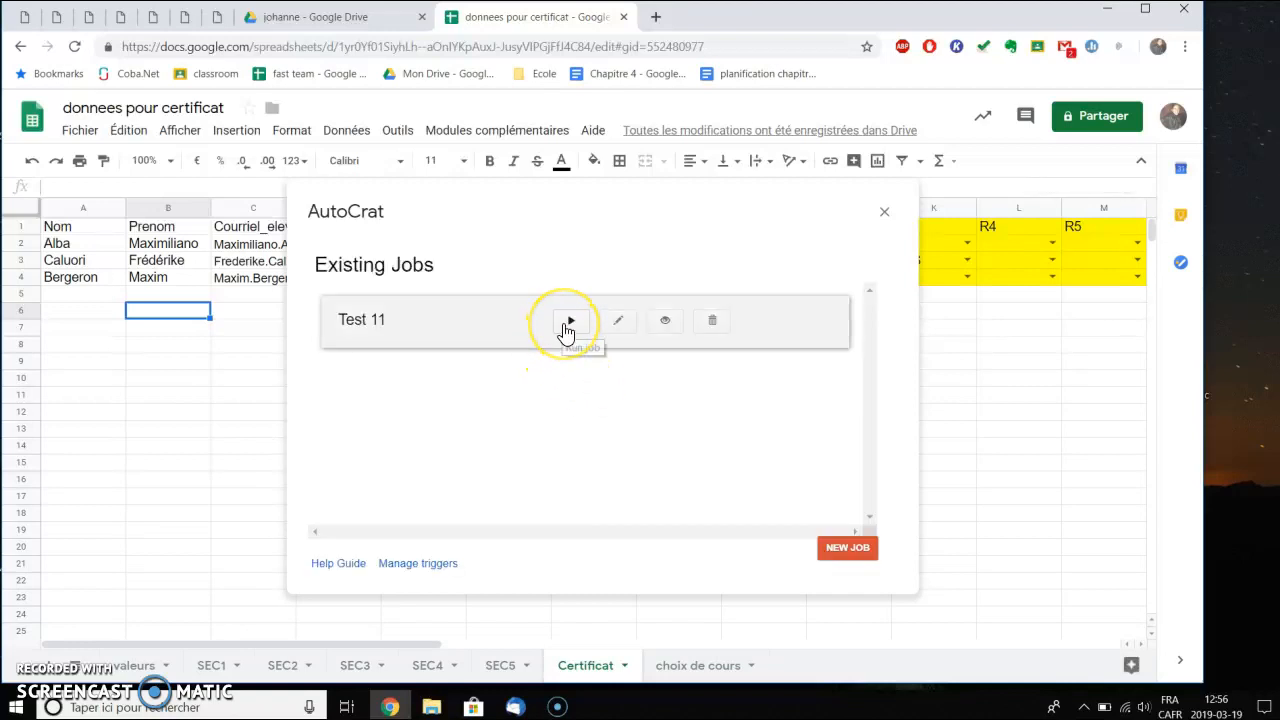
{"action": "left_click", "coordinate": [568, 322]}
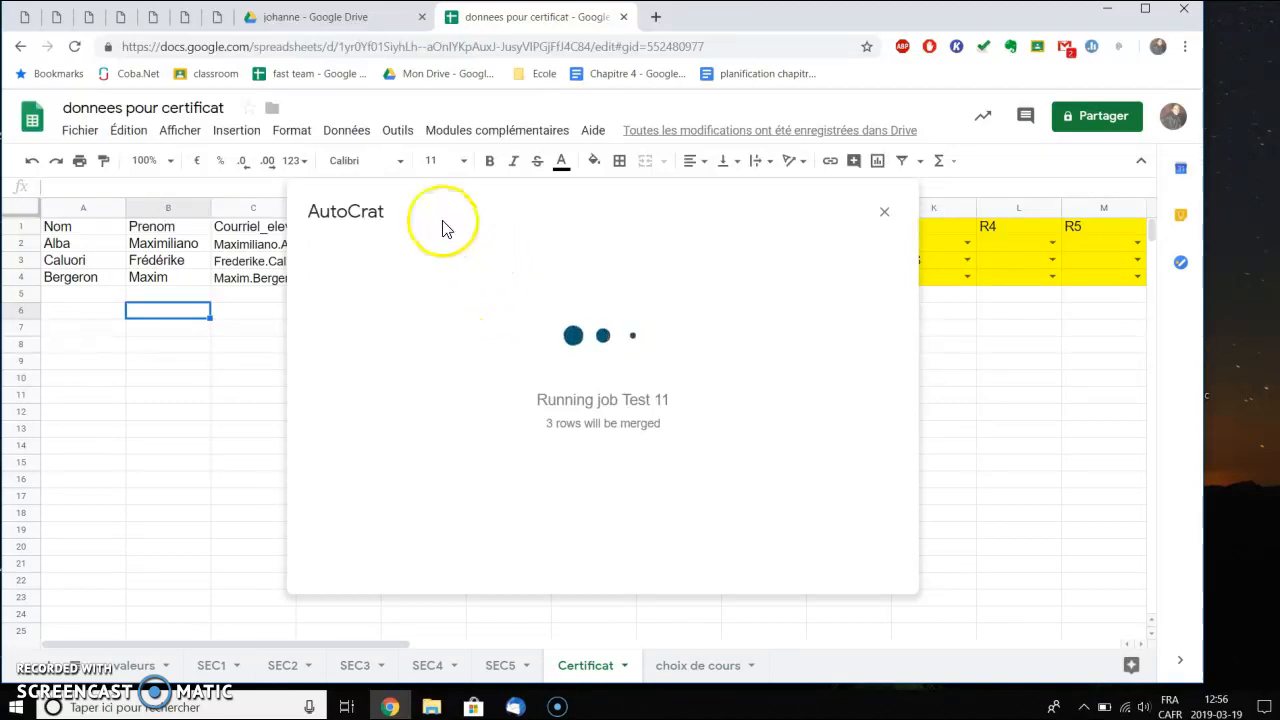
Switch to Google Drive and open the certificat folder to check the generated certificates
{"action": "left_click", "coordinate": [274, 20]}
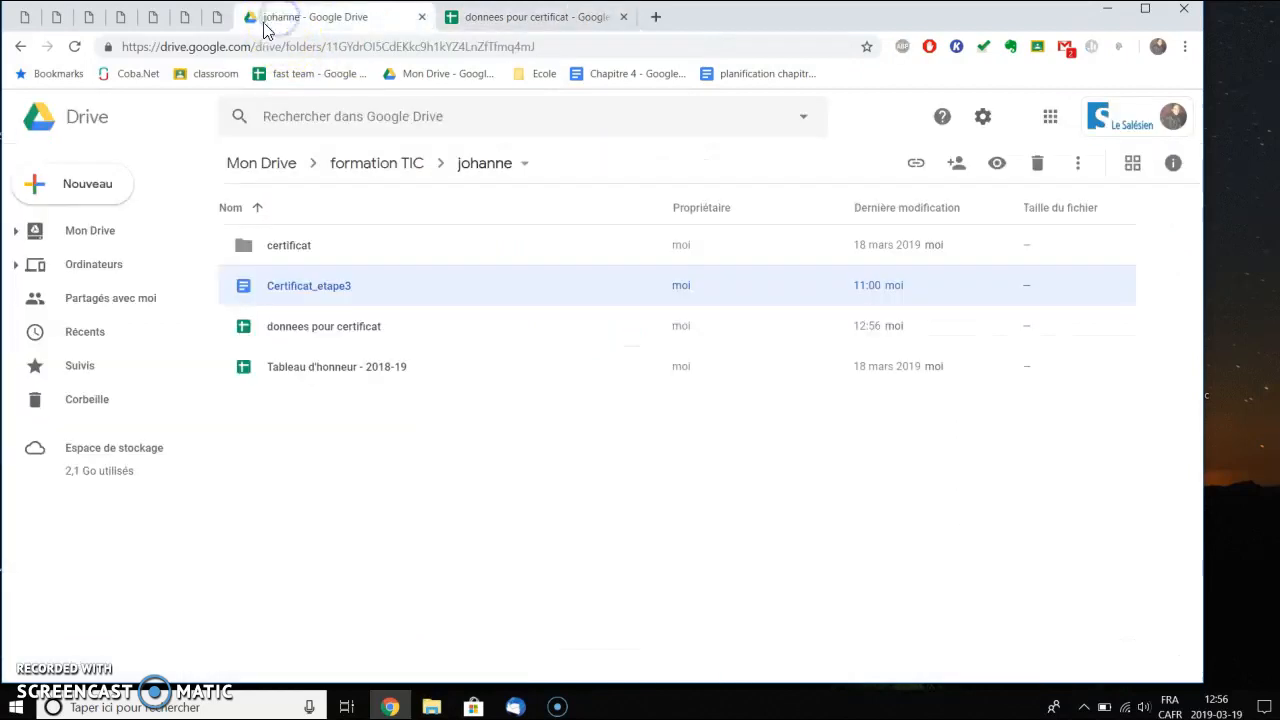
{"action": "double_click", "coordinate": [290, 248]}
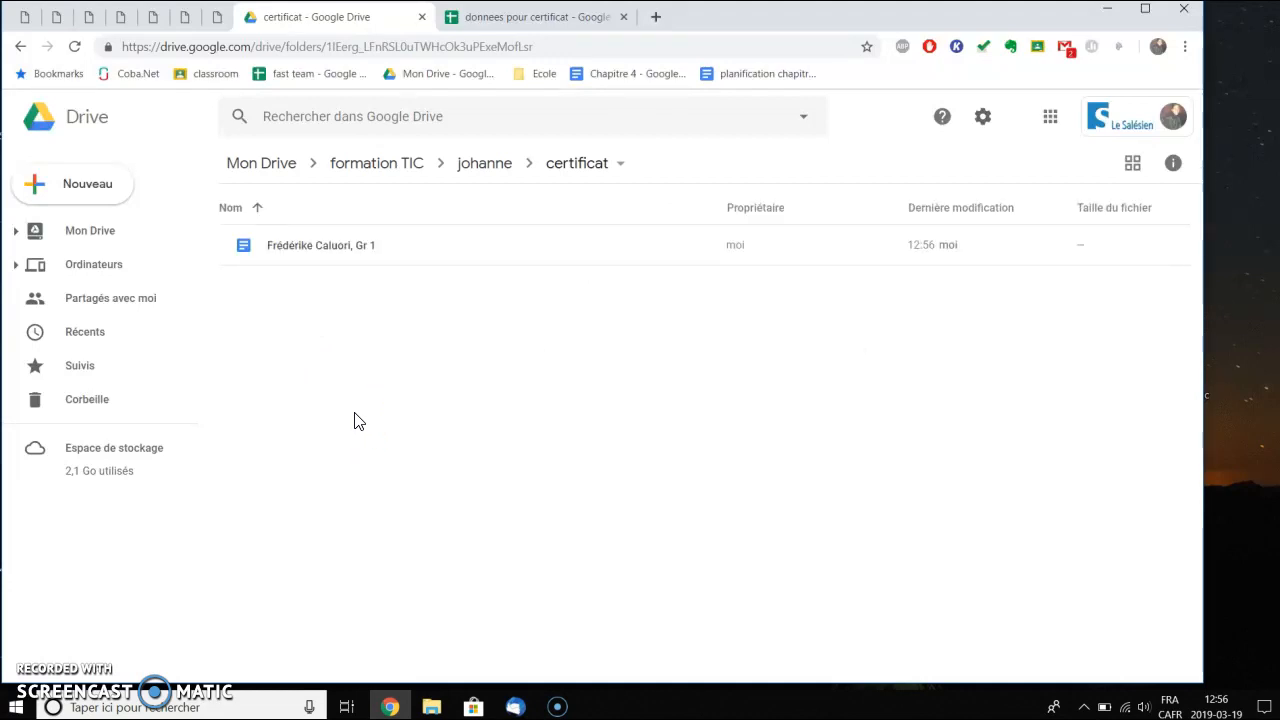
Return to the donnees pour certificat spreadsheet, close the AutoCrat dialog and check the merged document links and merge status columns
{"action": "left_click", "coordinate": [500, 17]}
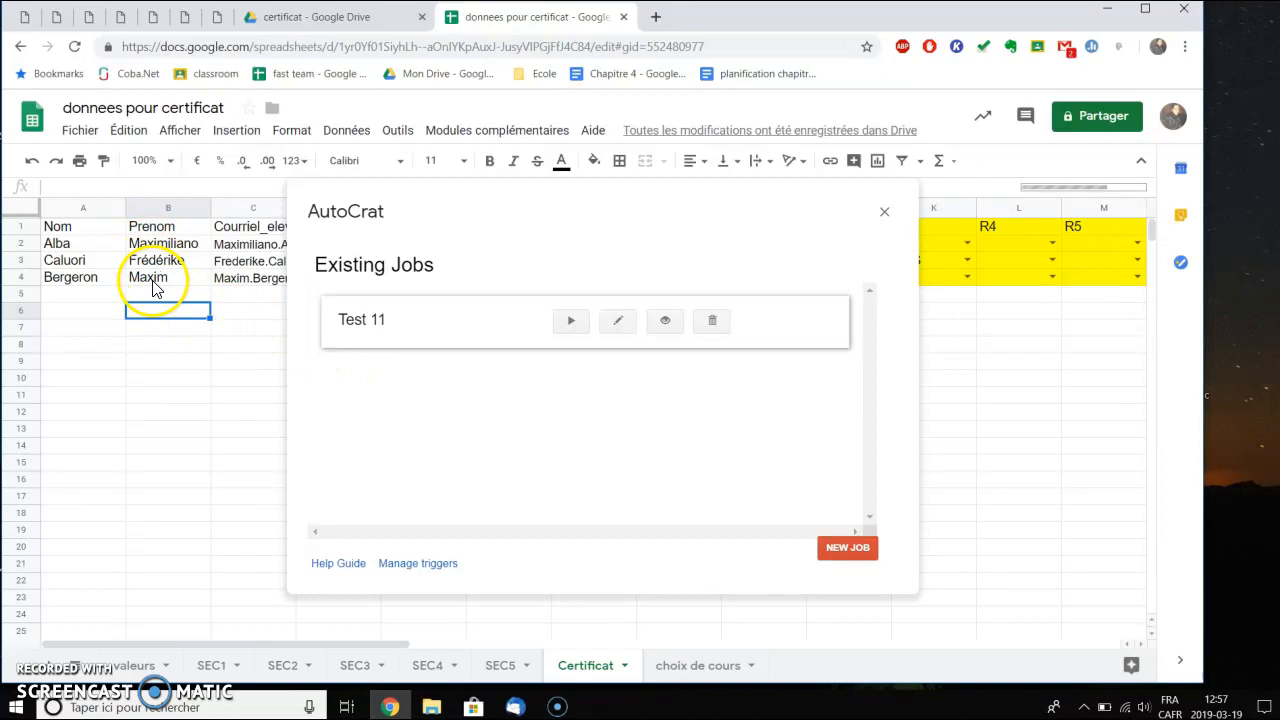
{"action": "left_click", "coordinate": [884, 216]}
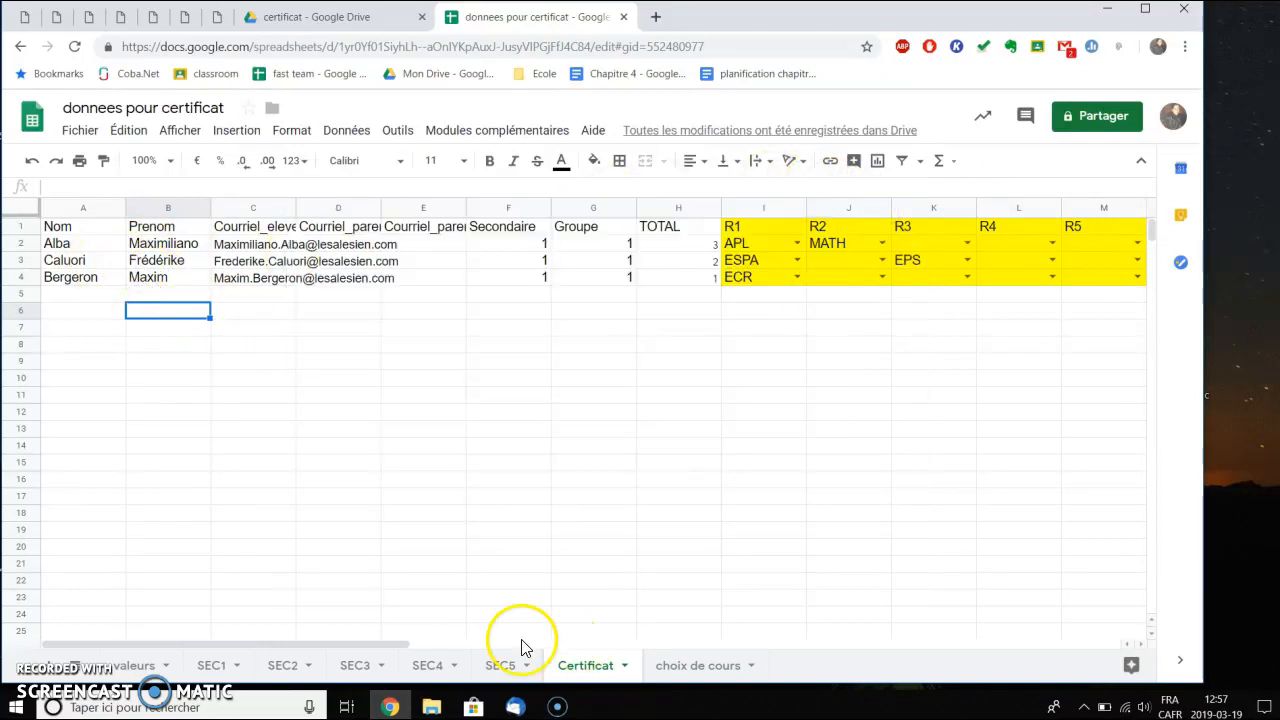
{"action": "left_click_drag", "start_coordinate": [368, 648], "coordinate": [1143, 650]}
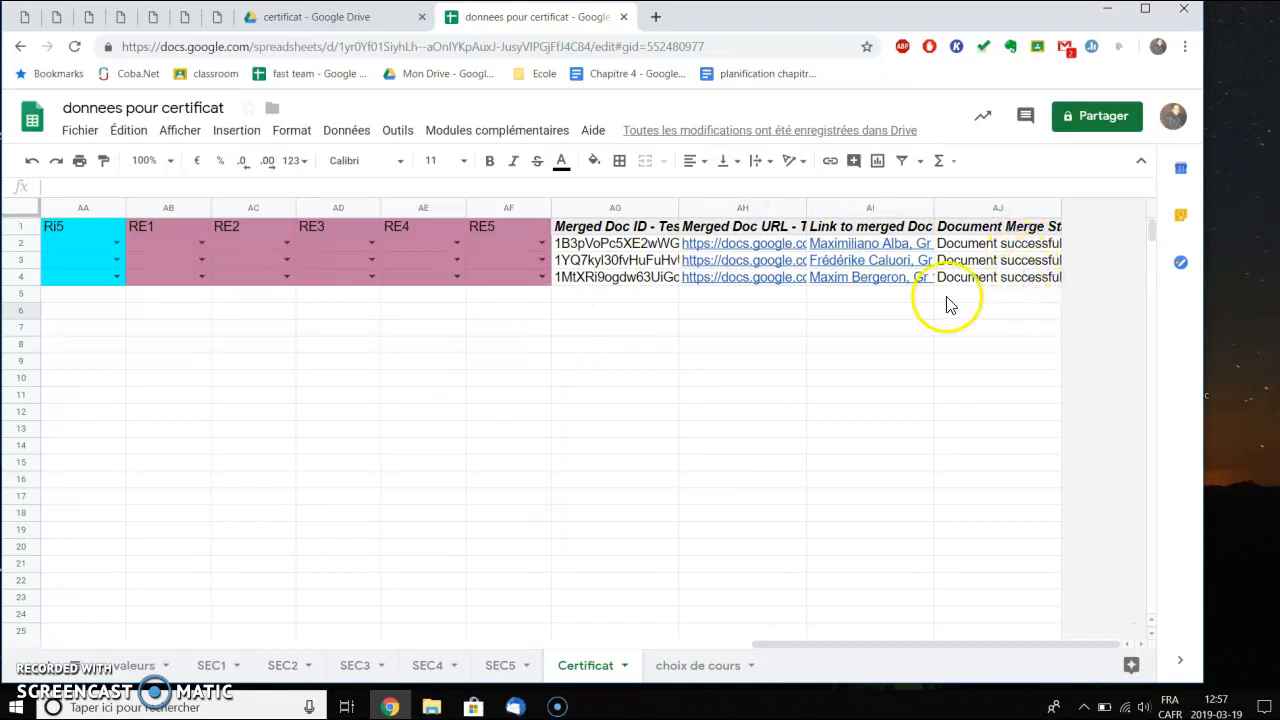
Switch to Google Drive, reopen the certificat folder from the johanne folder, and open the generated student certificate to review its contents
{"action": "left_click", "coordinate": [320, 18]}
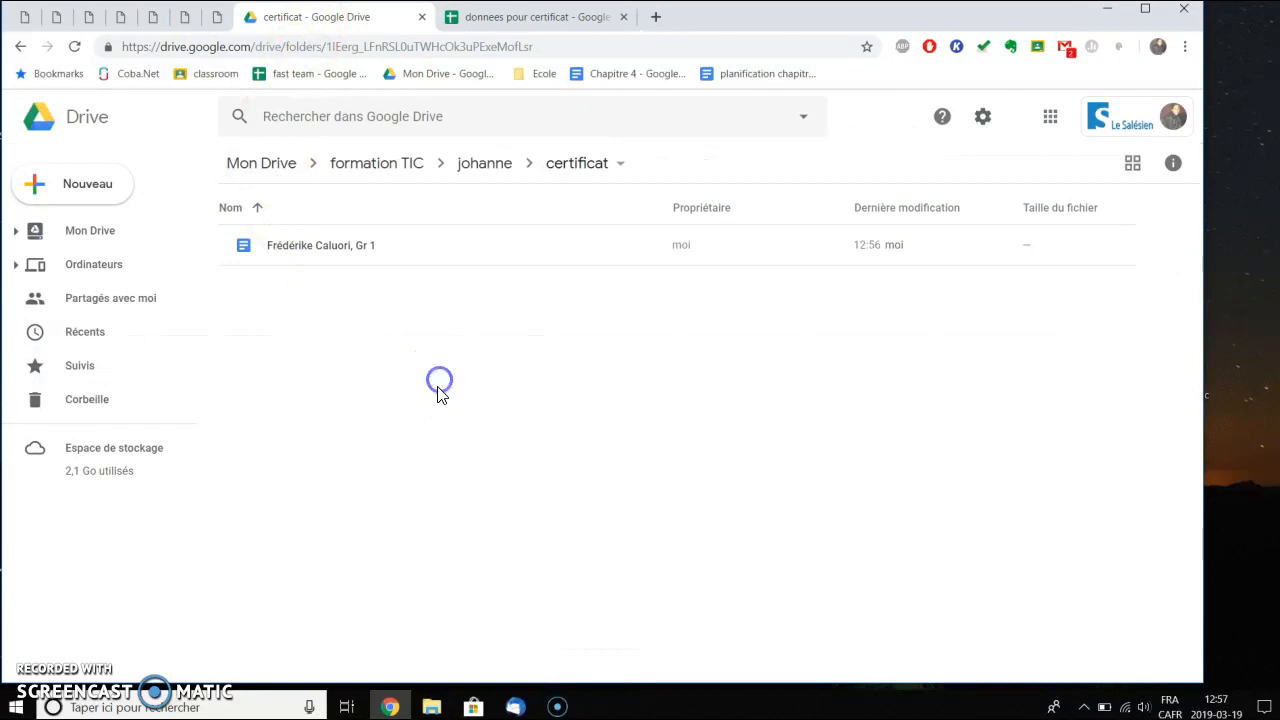
{"action": "left_click", "coordinate": [493, 175]}
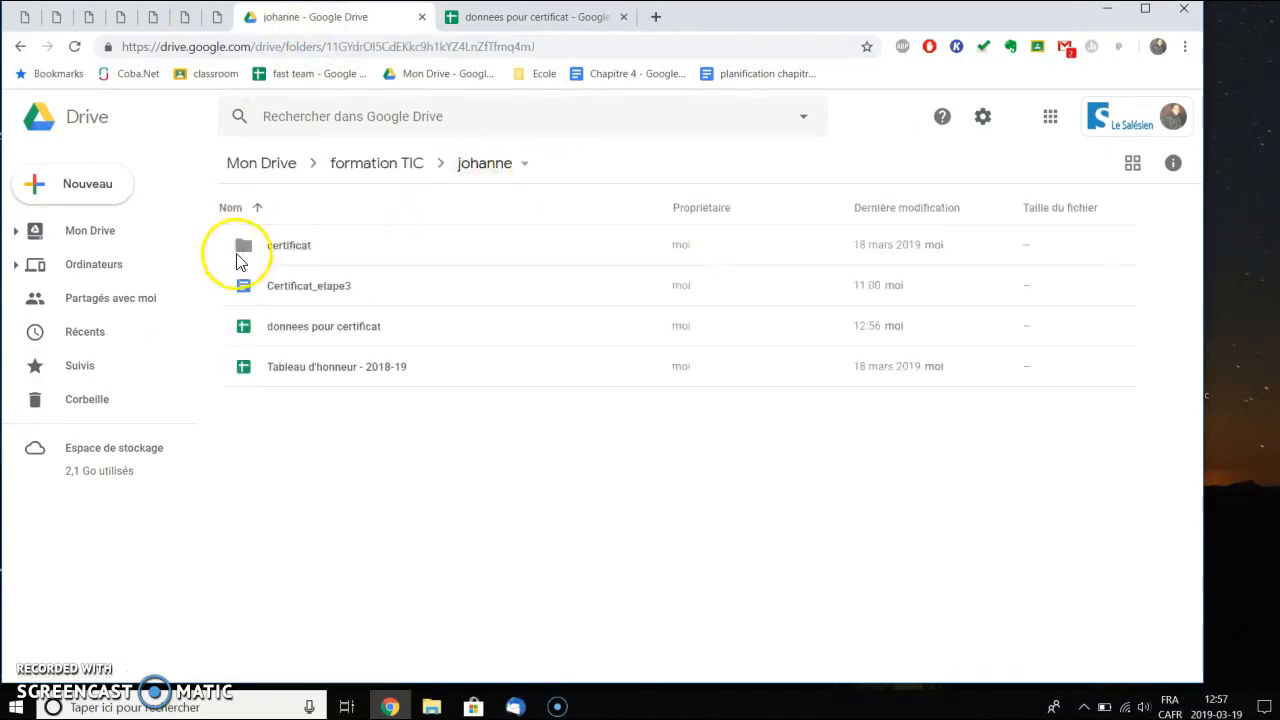
{"action": "double_click", "coordinate": [310, 255]}
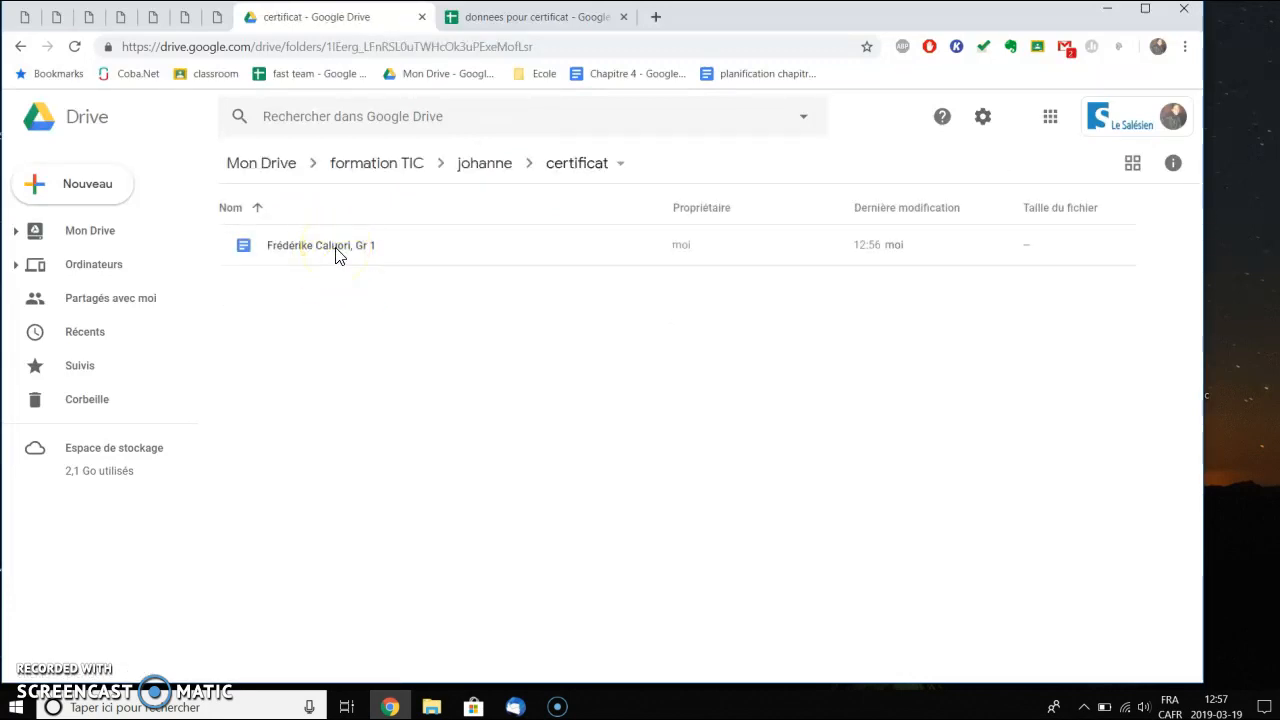
{"action": "double_click", "coordinate": [336, 256]}
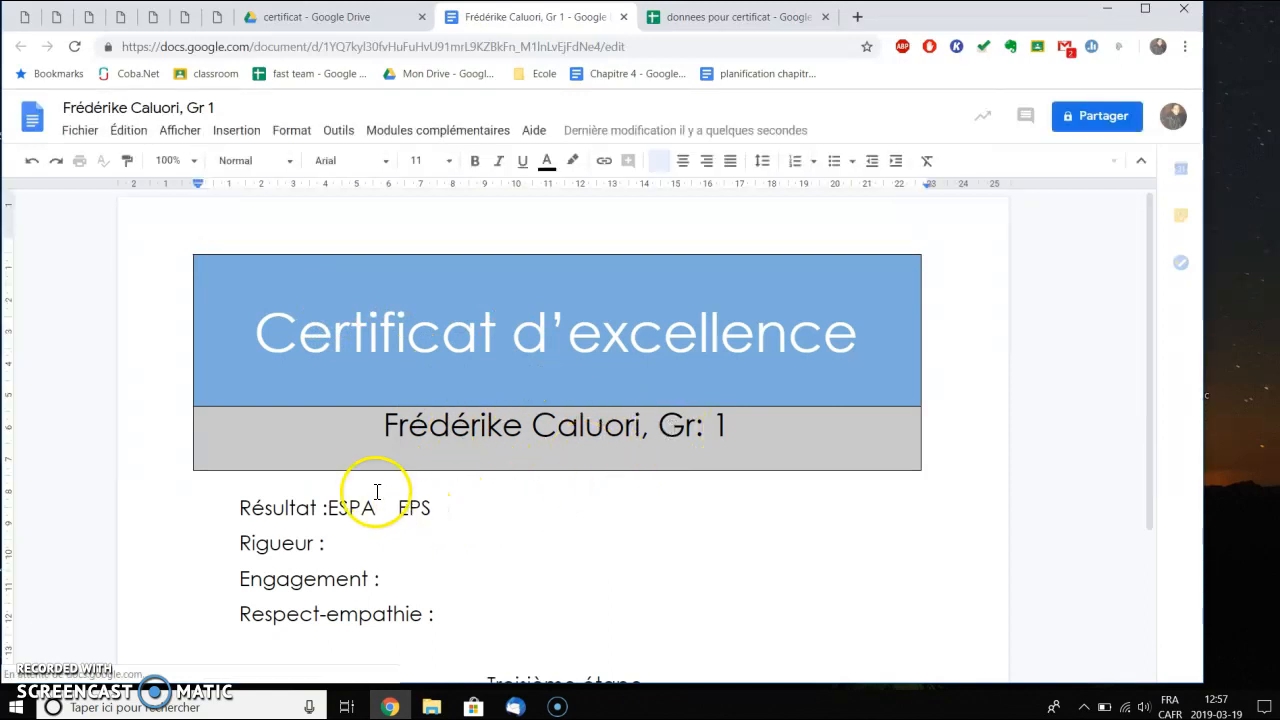
{"action": "scroll", "coordinate": [417, 491], "scroll_direction": "down", "scroll_amount": 1}
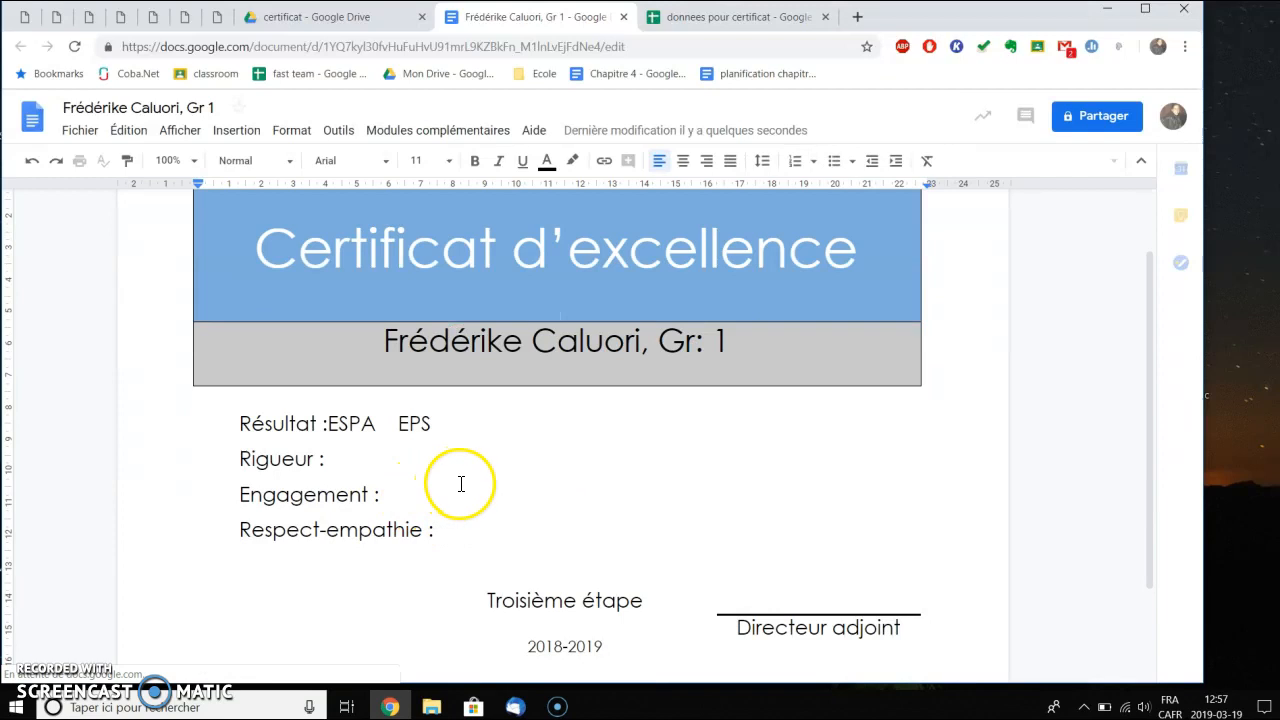